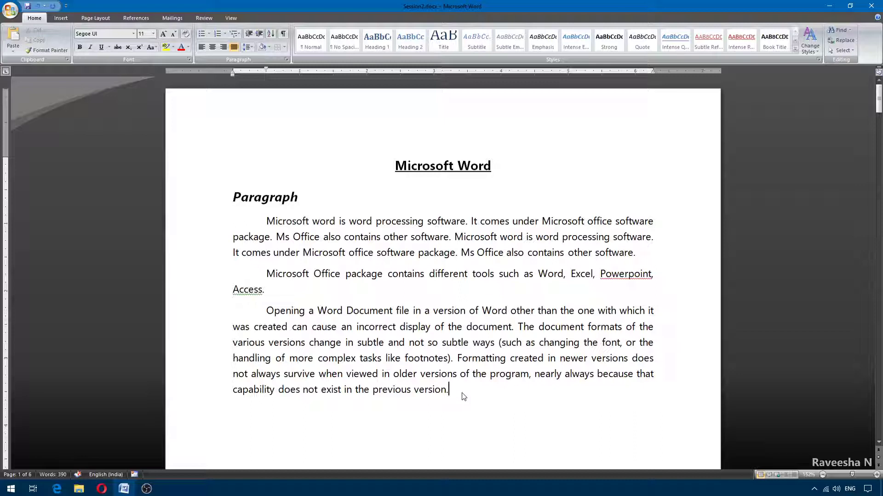
Step: Open the Change Case (Aa) list of text case options on the Home tab
left_click(157, 47)
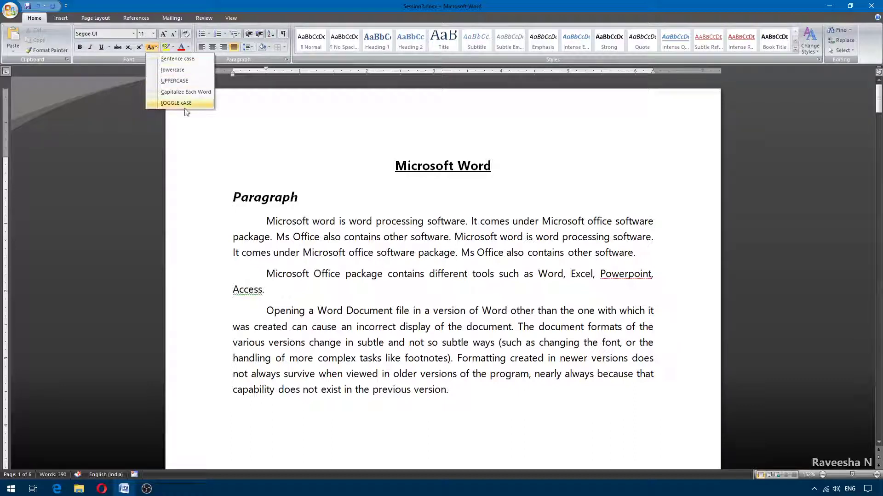
Step: Select the first body paragraph and cycle its letter case with Shift+F3
left_click(265, 242)
left_click(269, 222)
left_click_drag(266, 222, 641, 264)
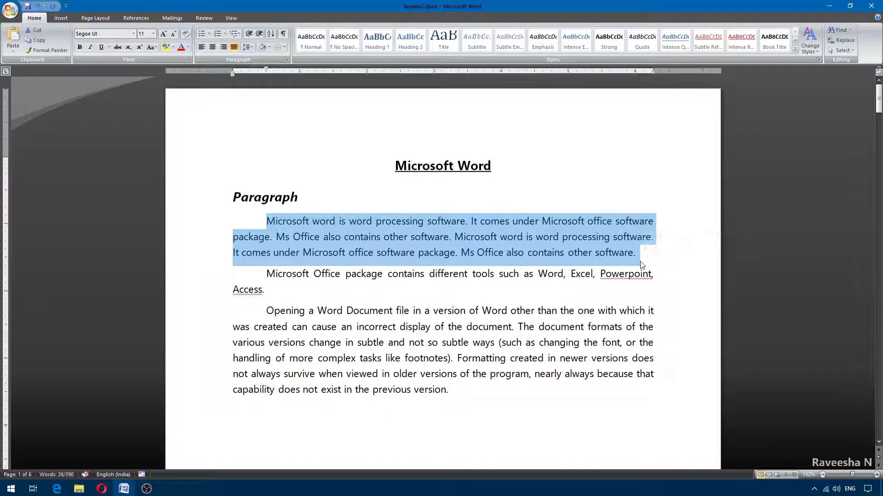
key("shift+F3")
key("shift+F3")
key("shift+F3")
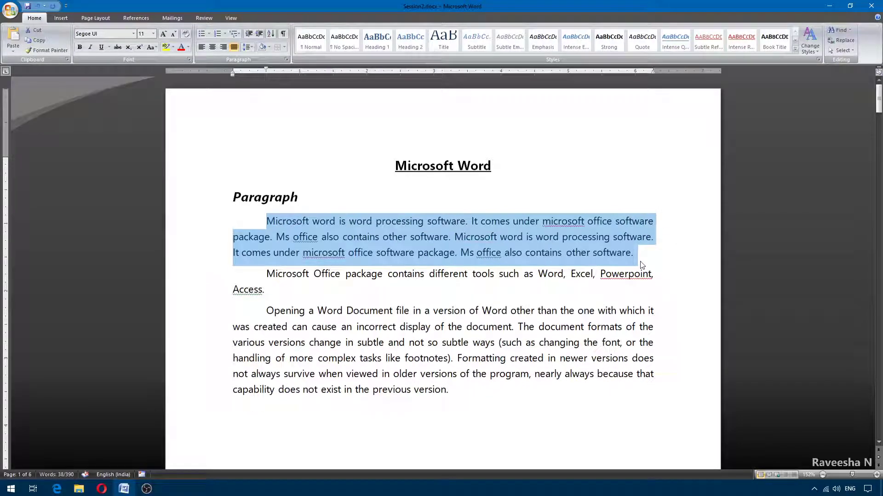
left_click(642, 265)
Step: Reselect the first paragraph and cycle it through uppercase back to sentence case
left_click(156, 48)
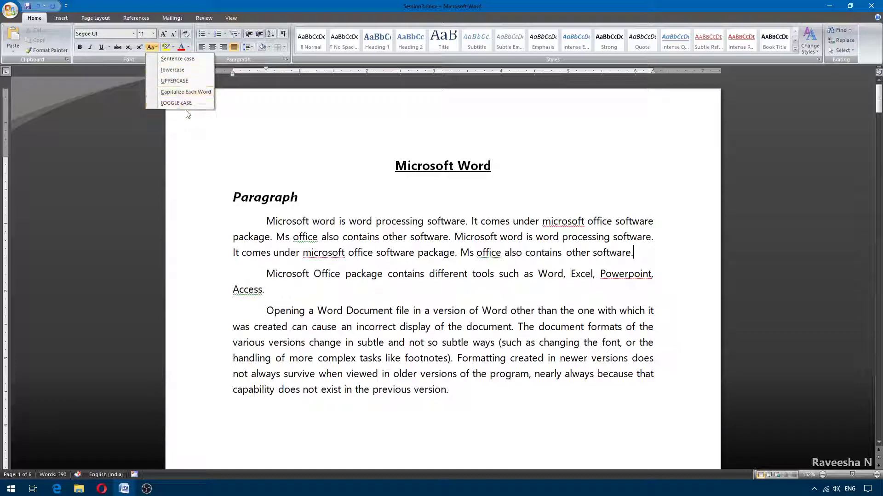
left_click_drag(637, 255, 271, 222)
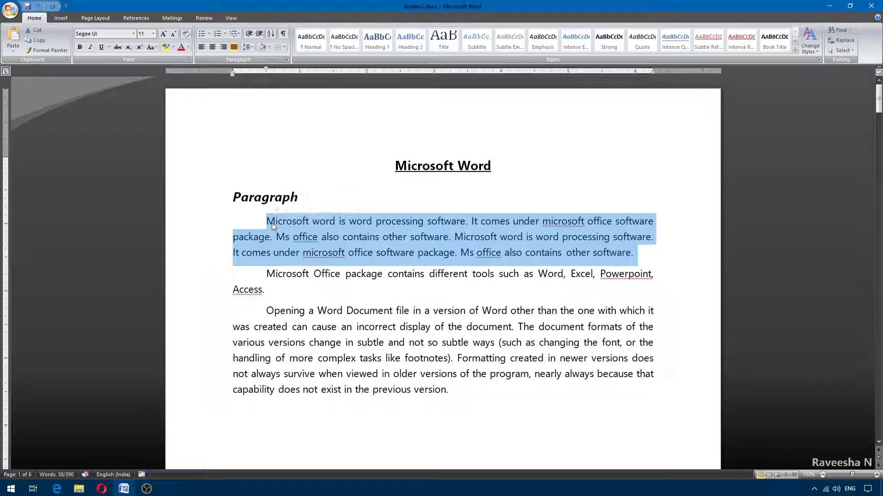
key("shift+F3")
key("shift+F3")
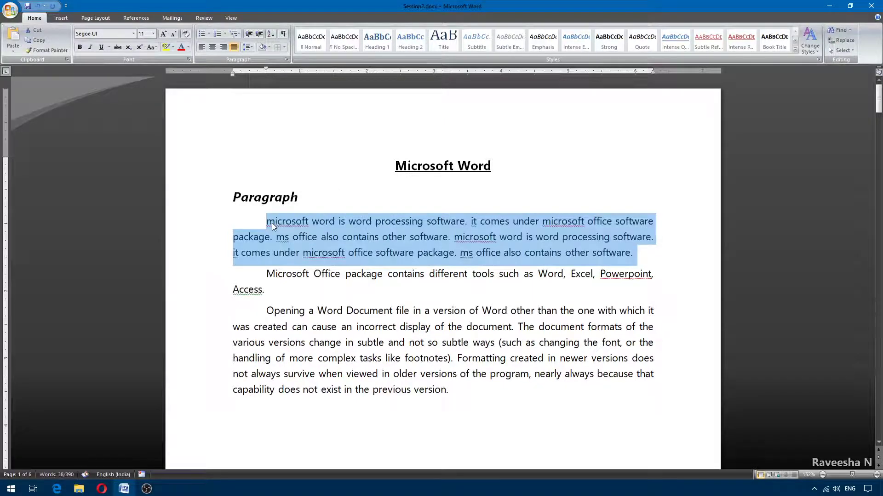
key("shift+F3")
key("shift+F3")
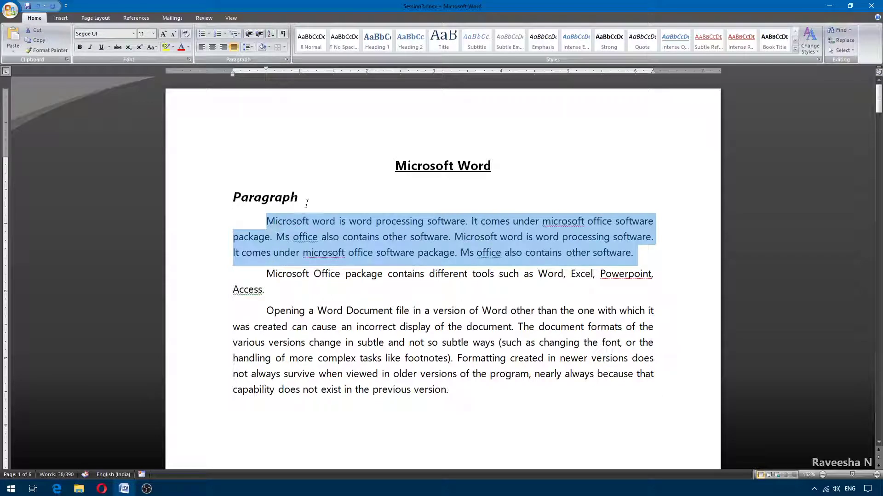
left_click(152, 47)
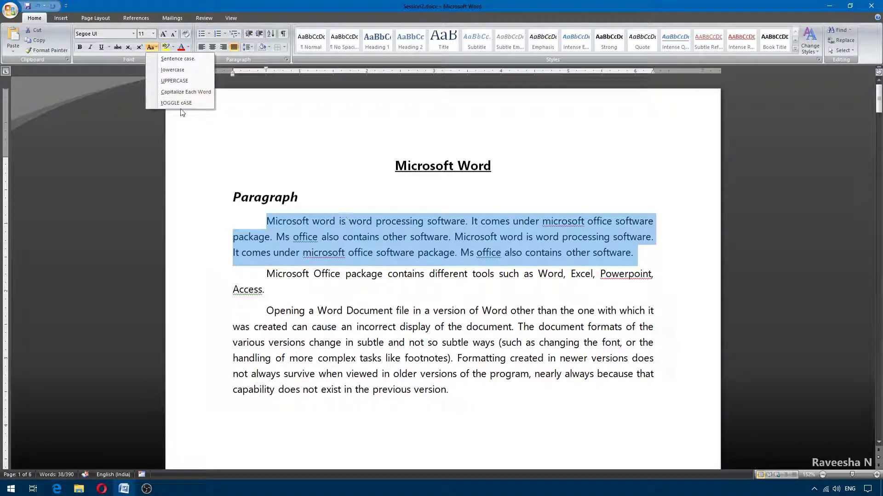
left_click(178, 60)
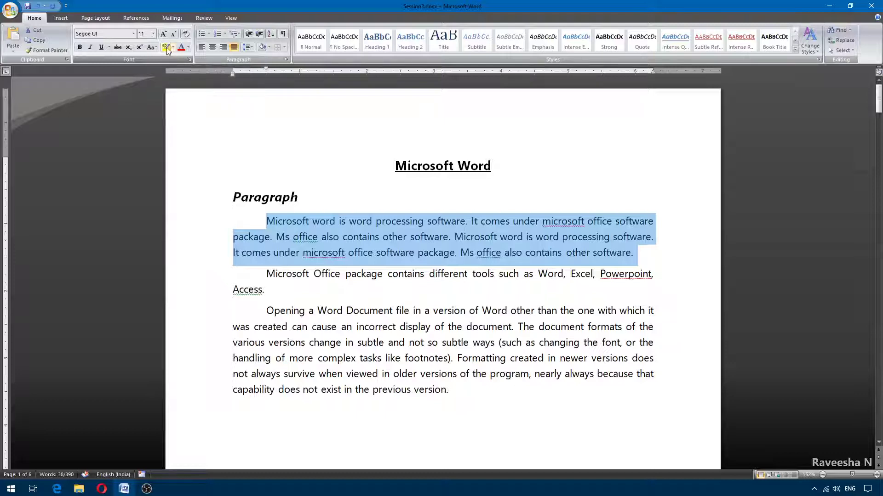
Step: Select the second 'Microsoft' and browse the highlight and font colour menus without applying any
left_click(429, 275)
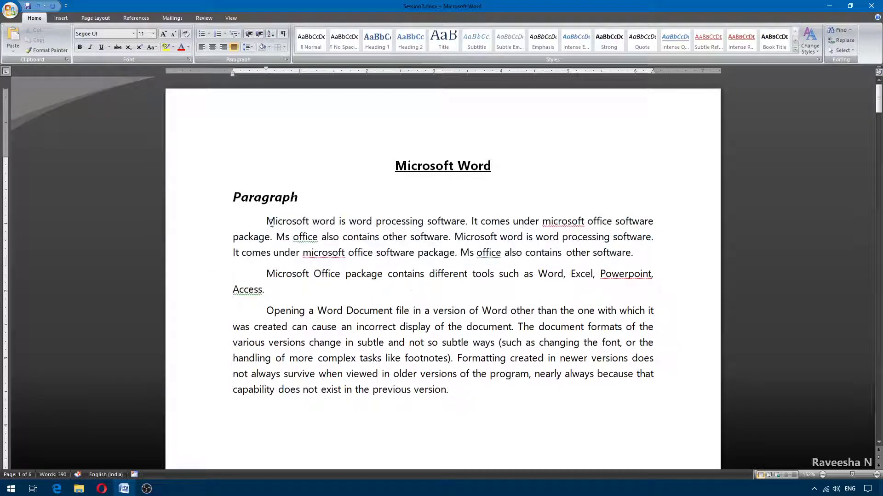
double_click(480, 236)
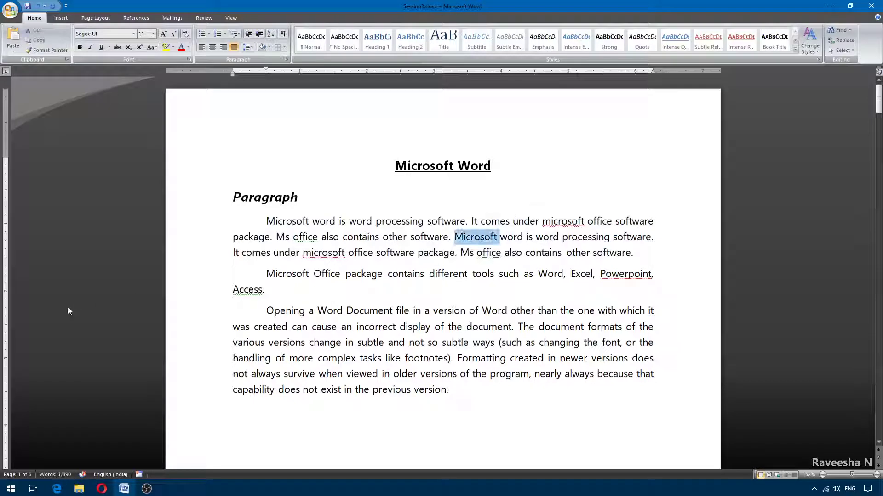
key("ctrl+shift+Right")
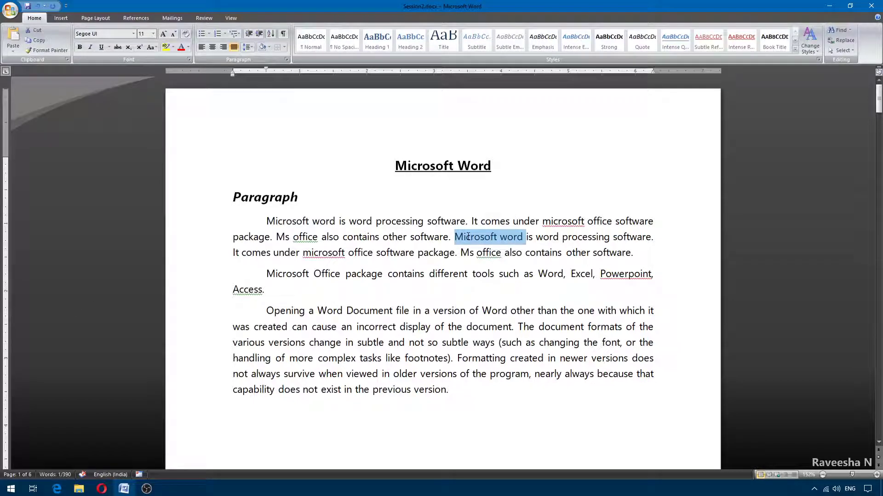
left_click(173, 47)
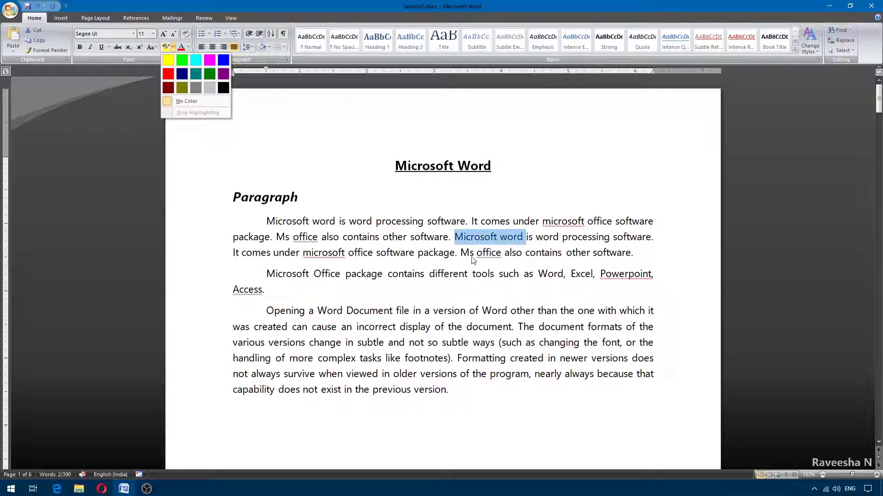
key("Escape")
left_click(434, 238)
left_click(187, 49)
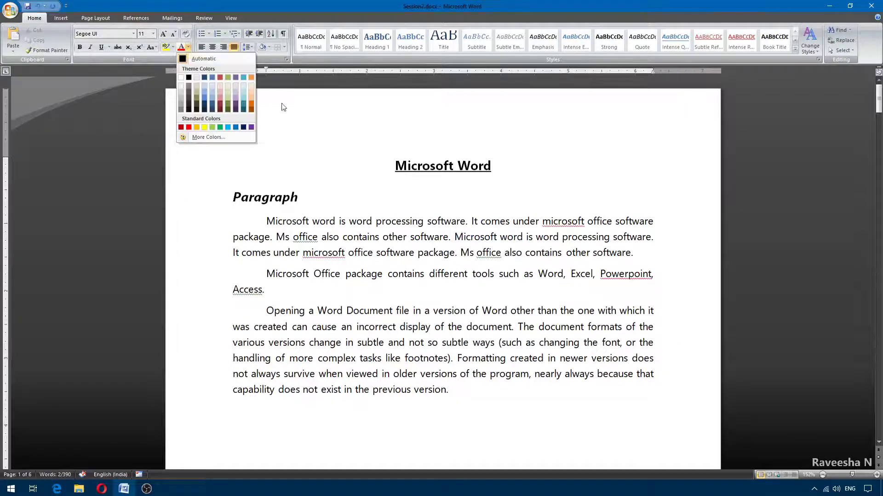
left_click(173, 48)
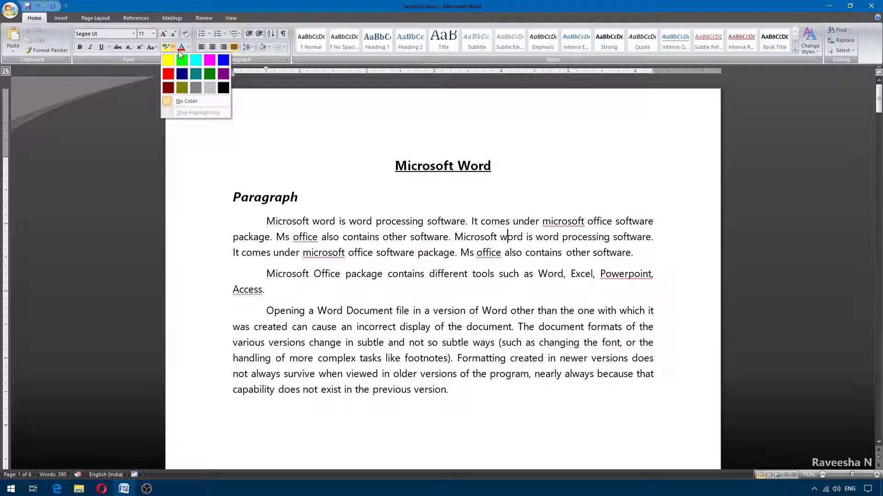
Step: Colour the second 'Microsoft' in the first paragraph red
left_click(464, 242)
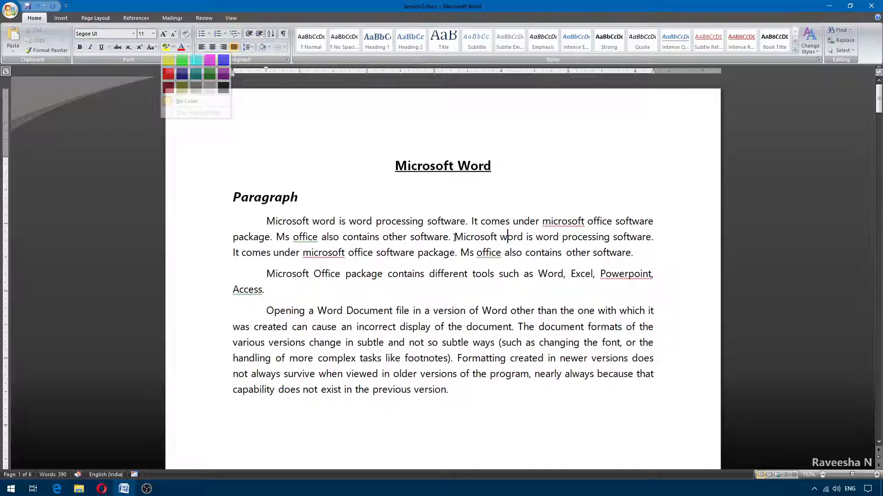
left_click_drag(454, 237, 496, 238)
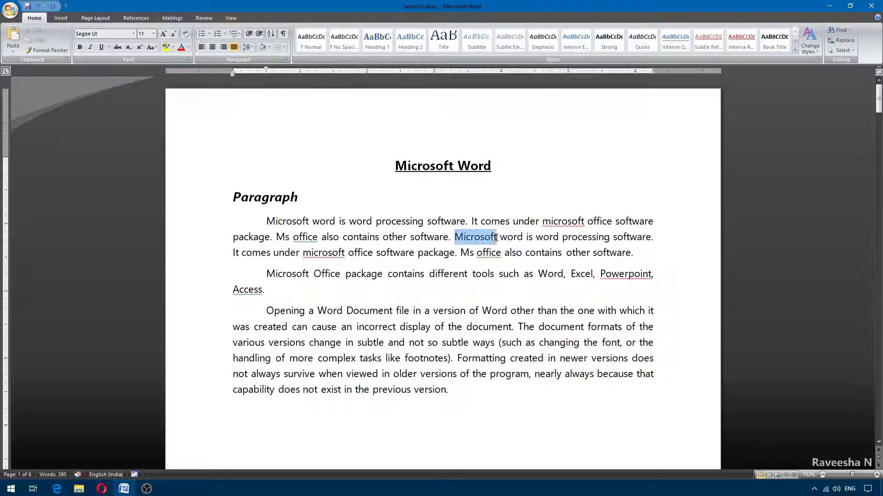
left_click(173, 48)
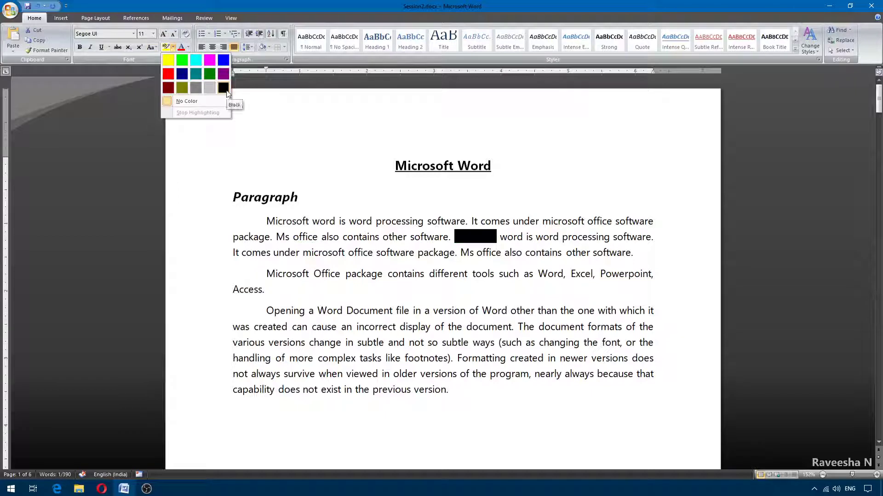
left_click(189, 47)
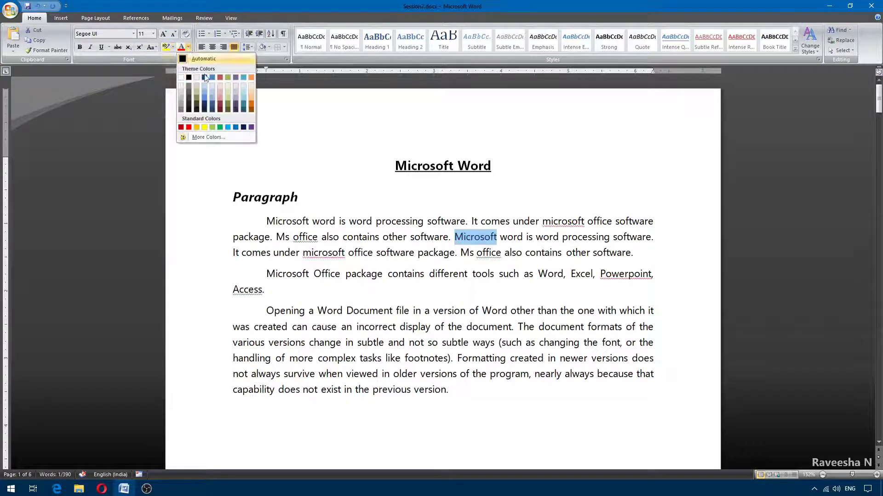
left_click(188, 128)
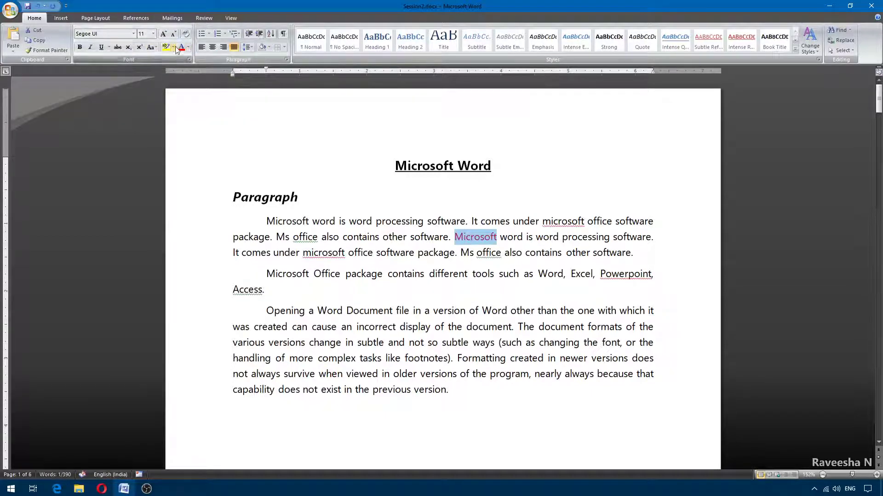
Step: Give the red 'Microsoft' a yellow highlight and reselect it
left_click(173, 47)
left_click(168, 57)
left_click(505, 238)
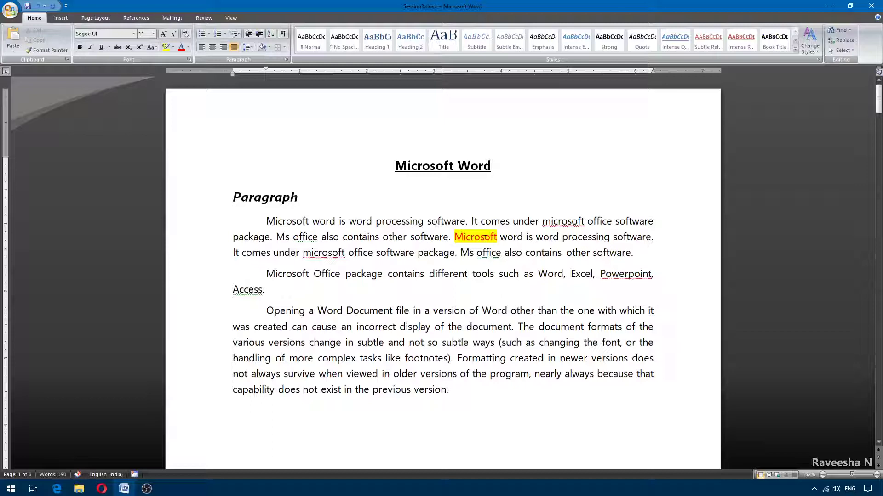
double_click(484, 239)
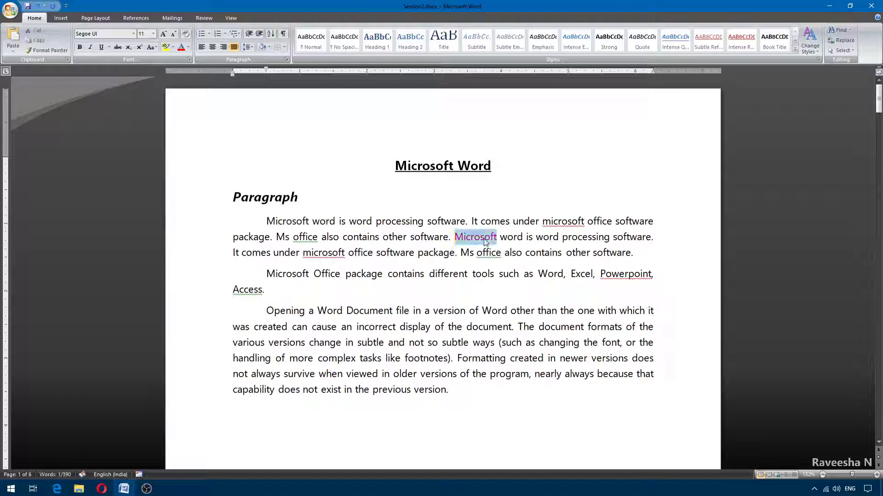
left_click(174, 50)
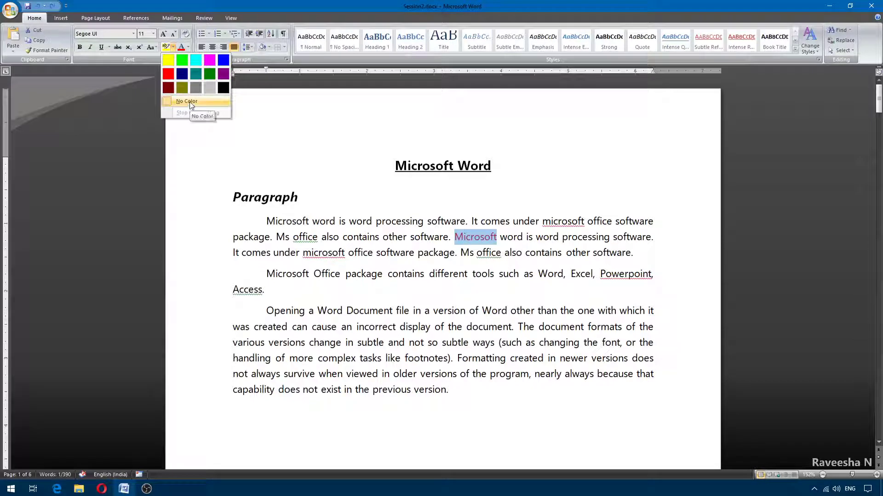
Step: Clear the yellow highlight from the red 'Microsoft' with No Color, then show Font Color options
left_click(513, 219)
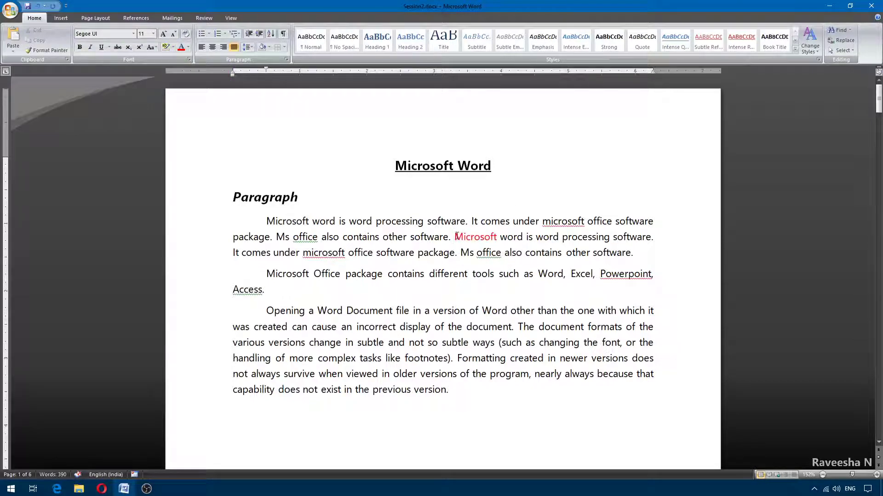
double_click(497, 236)
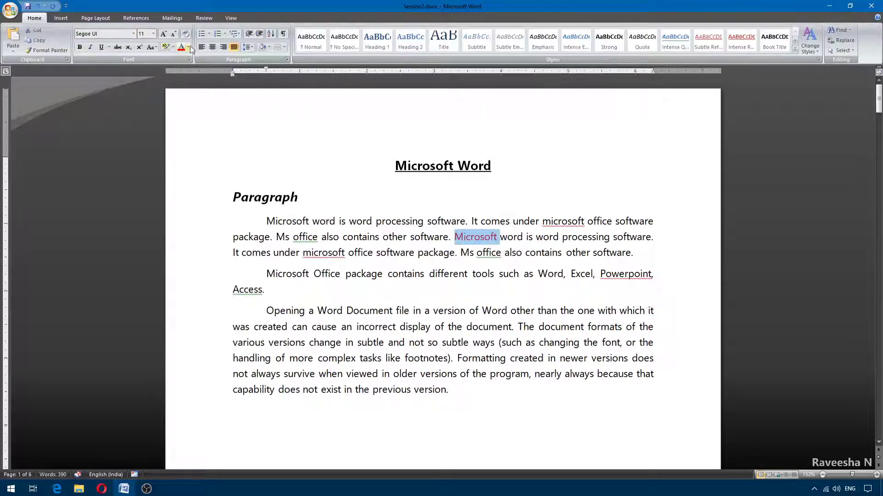
key("Down")
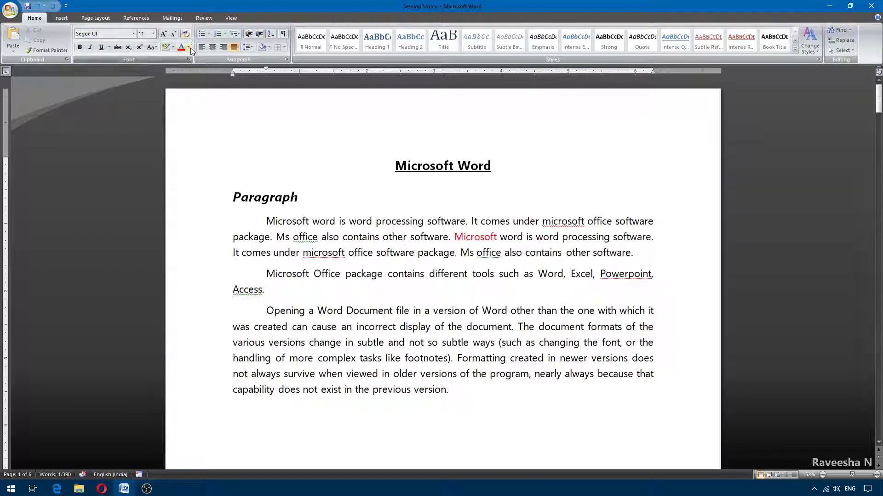
left_click(189, 47)
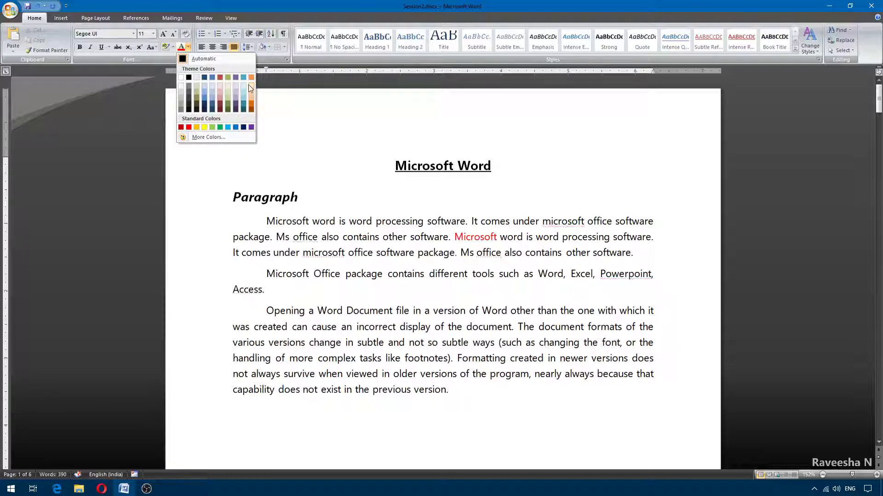
Step: Define a custom orange-red font colour (RGB 255, 49, 1) in More Colors and apply it
left_click(211, 139)
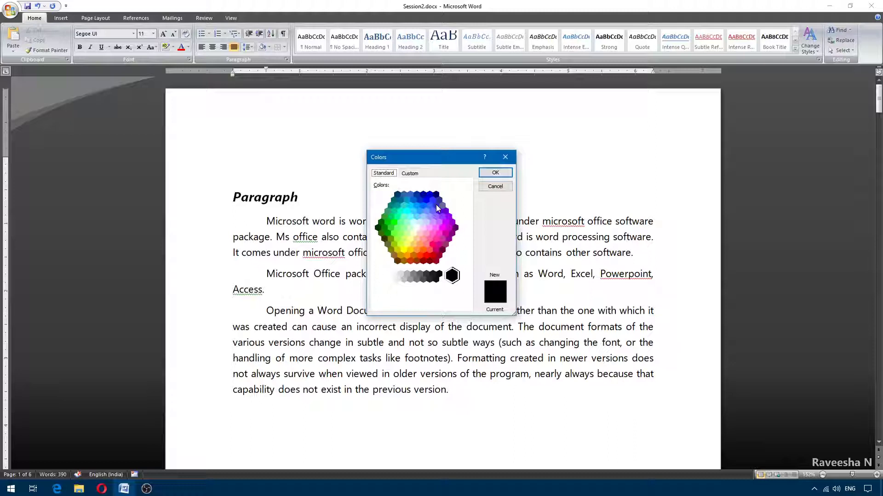
left_click(421, 256)
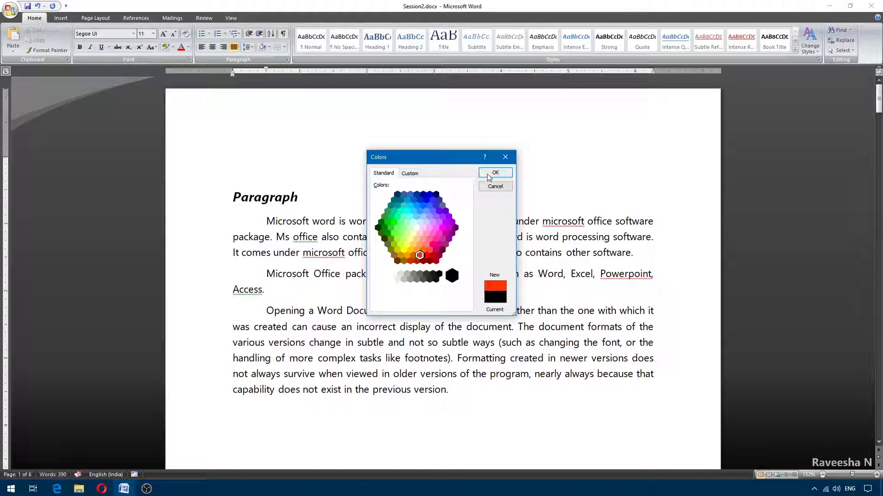
left_click(416, 175)
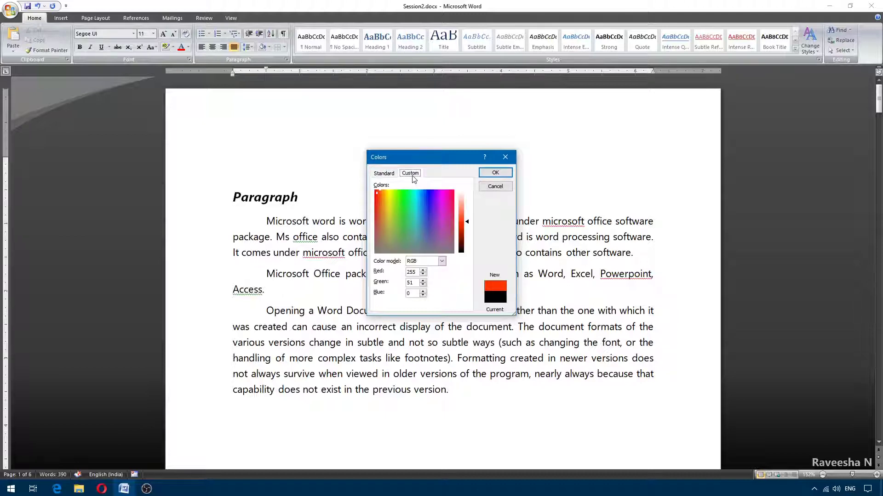
mouse_move(464, 227)
left_mouse_down()
mouse_move(463, 197)
mouse_move(463, 242)
mouse_move(465, 221)
left_mouse_up()
left_click(494, 173)
left_click(188, 48)
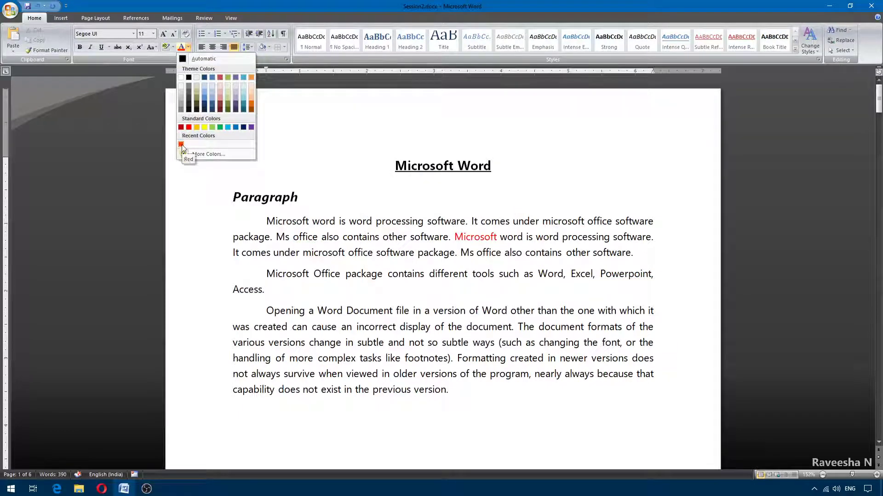
Step: Colour the second occurrence of 'word' in the first paragraph red
left_click(524, 239)
double_click(546, 237)
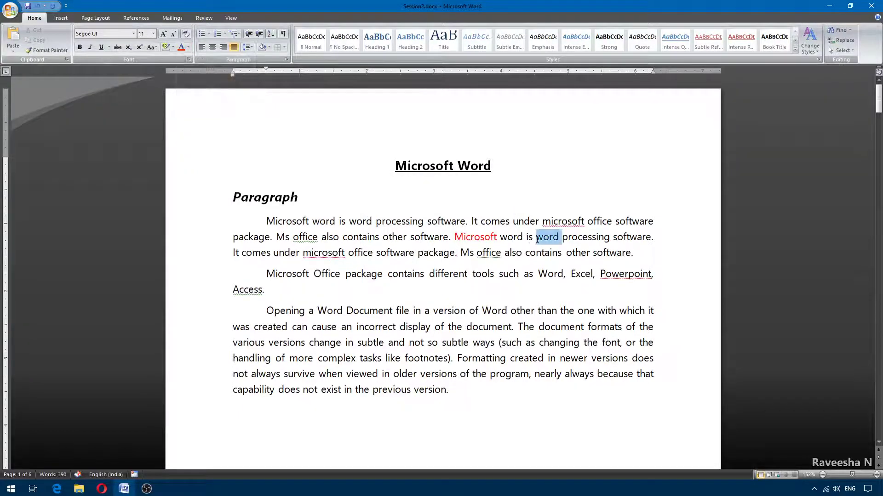
left_click(189, 47)
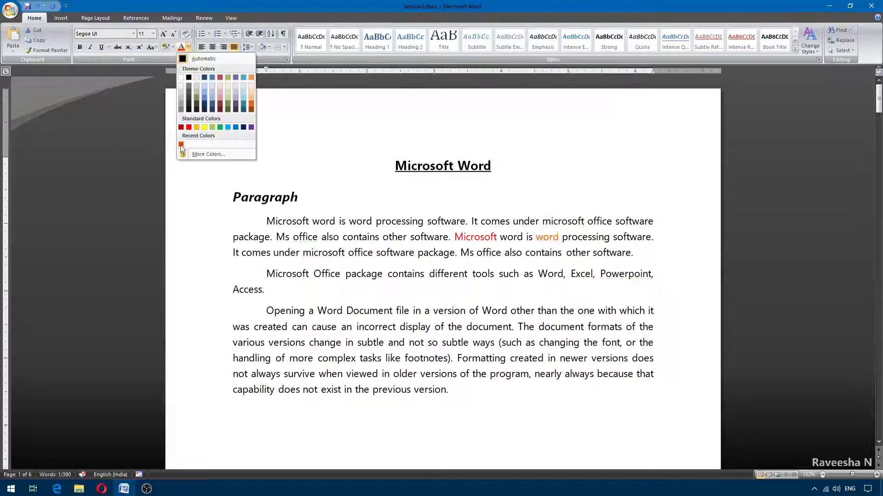
left_click(189, 127)
left_click(481, 237)
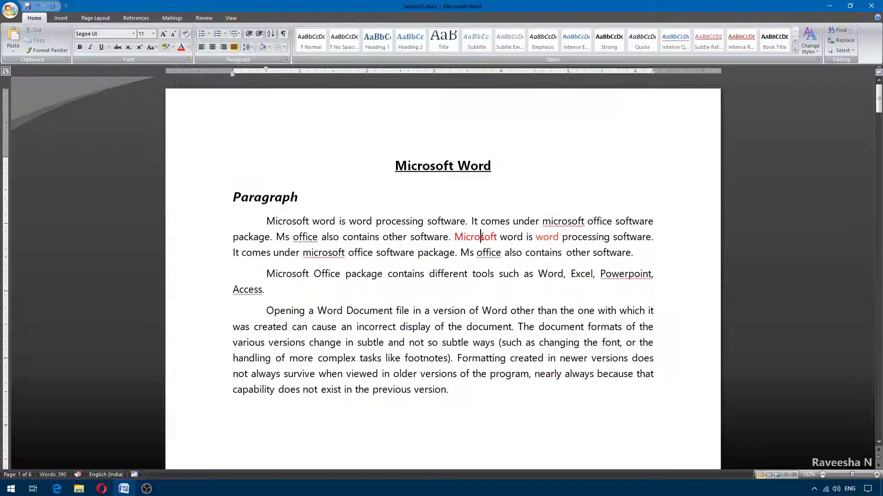
double_click(546, 236)
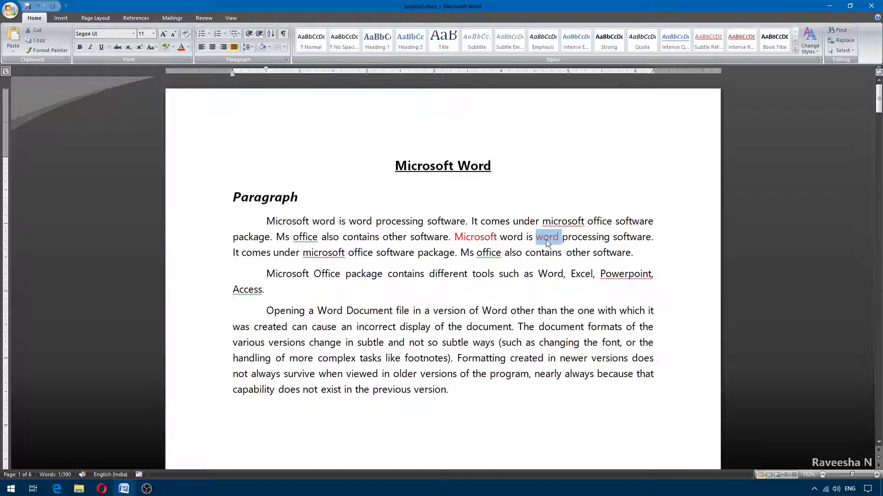
Step: Reset the whole first paragraph to Automatic black font colour
left_click_drag(272, 222, 637, 254)
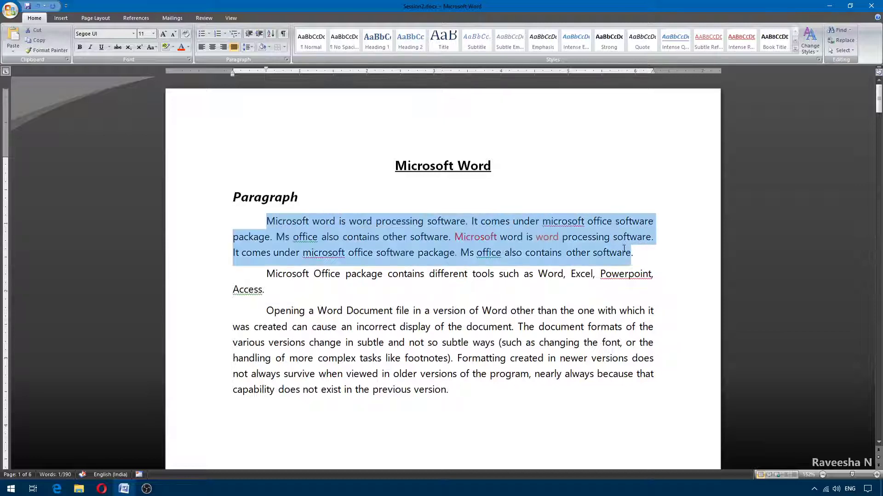
left_click(188, 47)
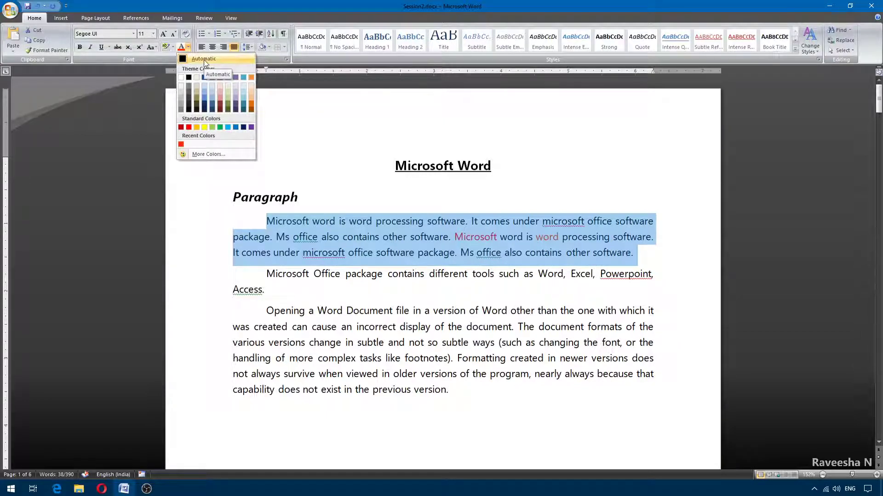
left_click(204, 60)
left_click(465, 261)
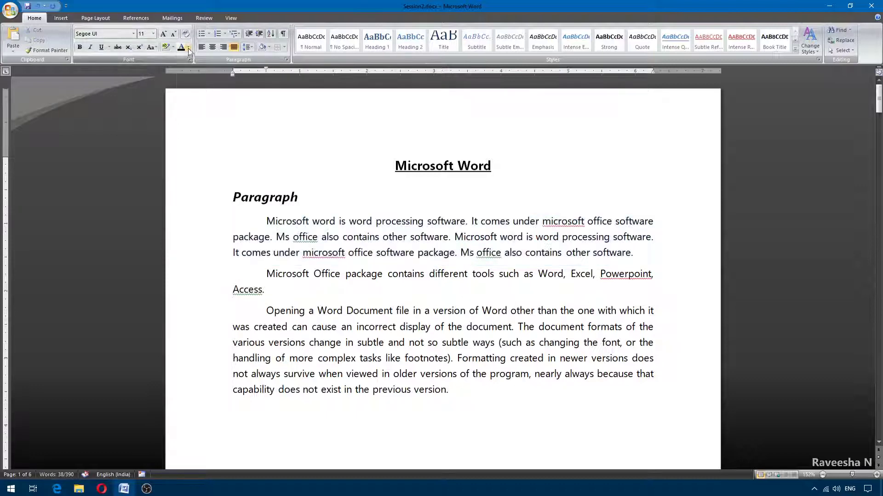
left_click(188, 48)
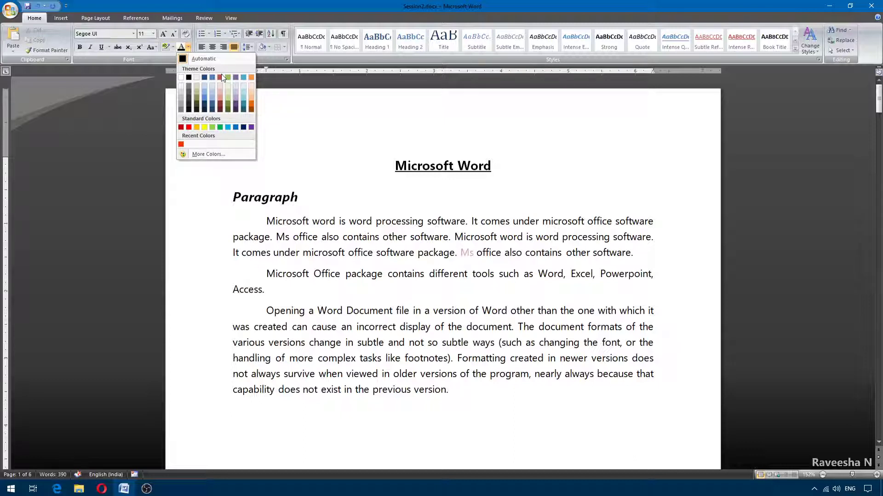
Step: In the Custom colours spectrum, try pink, blue-violet, teal and purple shades
left_click(216, 154)
left_click(416, 175)
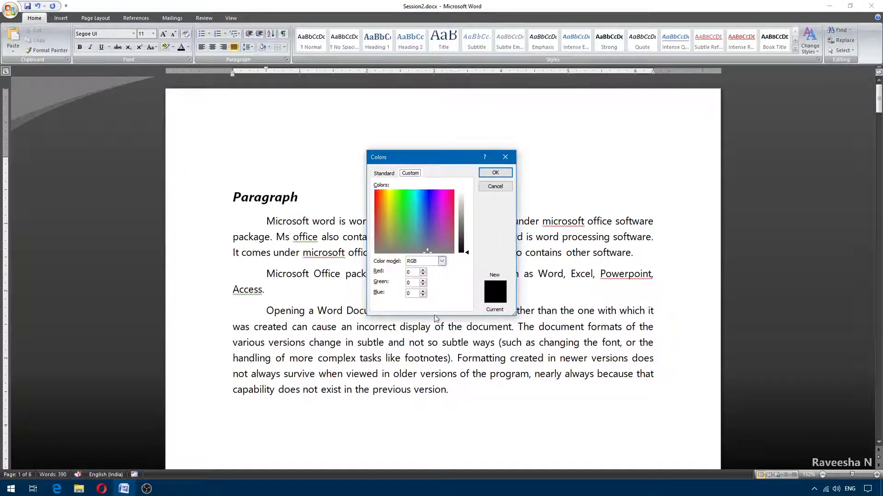
left_click(425, 206)
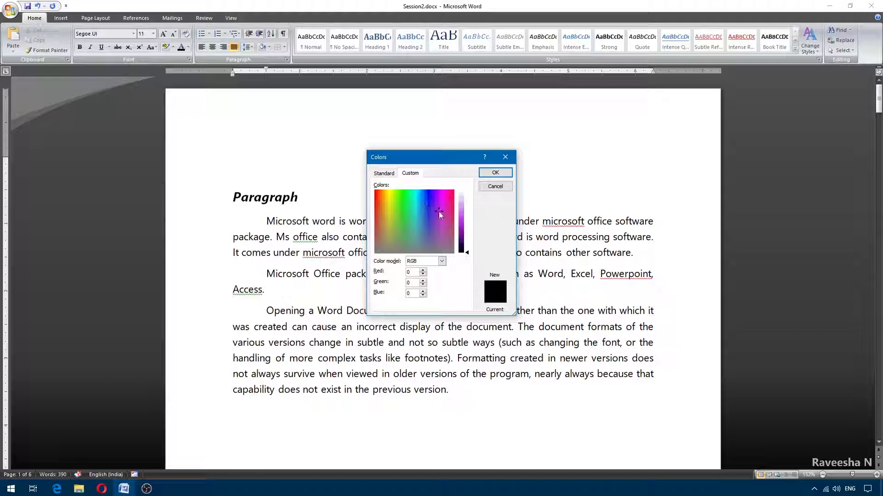
left_click(444, 201)
left_click_drag(467, 229, 467, 219)
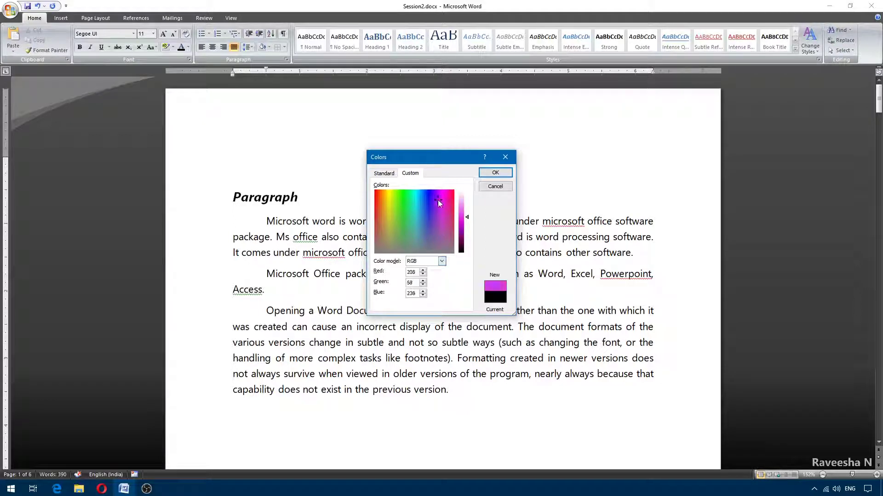
left_click_drag(438, 200, 428, 197)
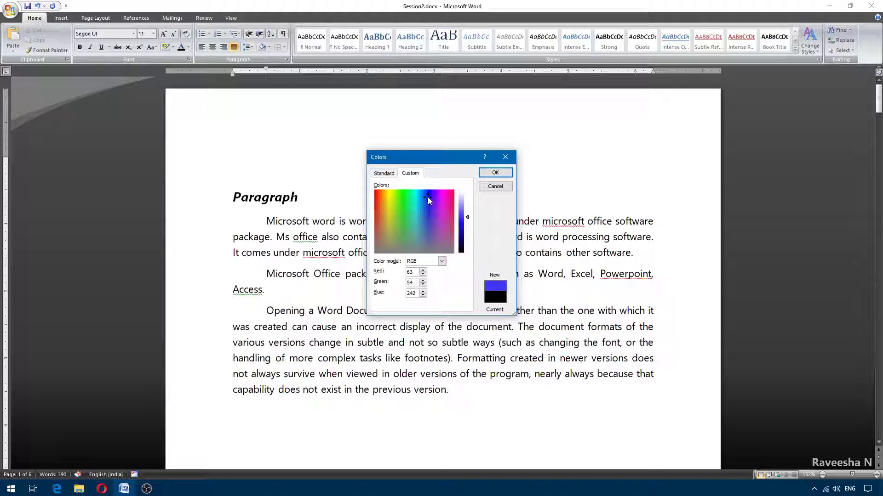
mouse_move(427, 197)
left_mouse_down()
mouse_move(406, 223)
mouse_move(441, 208)
left_mouse_up()
left_click_drag(440, 208, 429, 189)
Step: Adjust the RGB fields and spectrum to a bright blue (RGB 29, 62, 255)
double_click(410, 272)
type("0")
key("Tab")
type("0")
double_click(412, 272)
type("255")
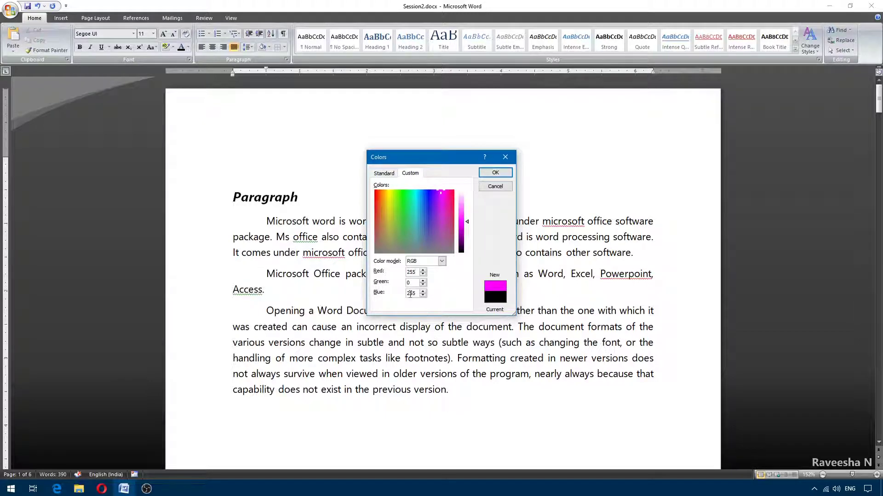
double_click(410, 294)
type("0")
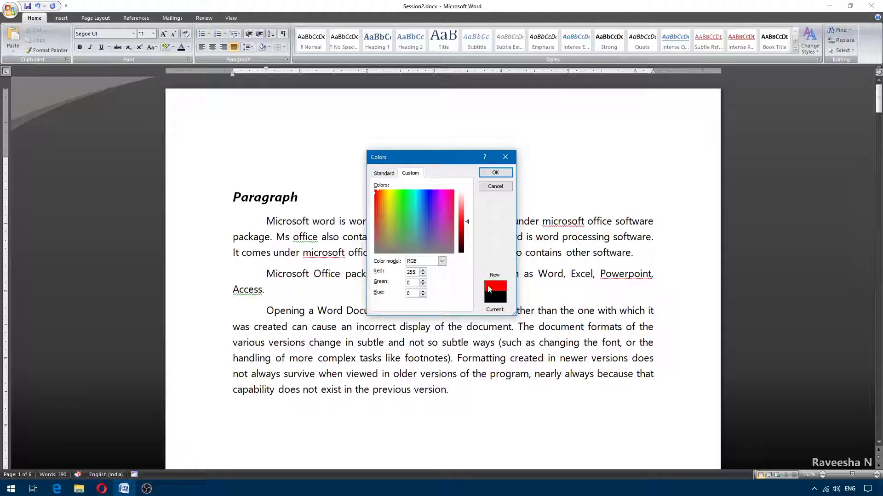
double_click(411, 283)
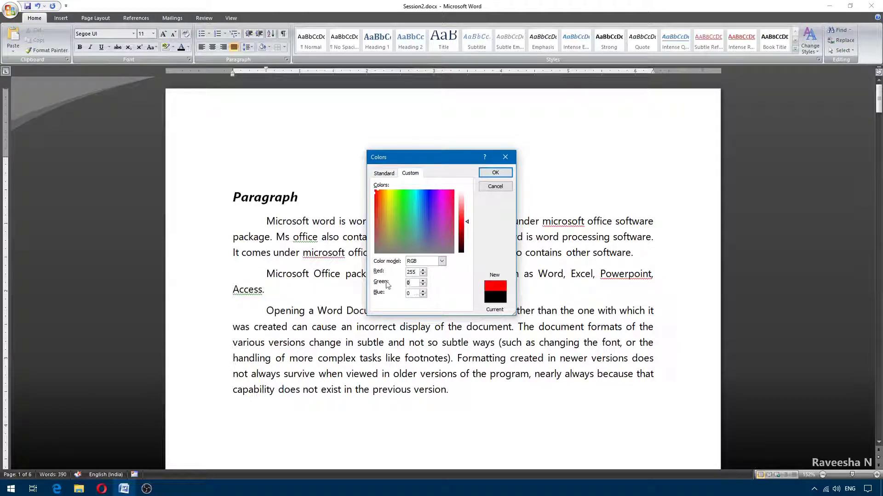
type("255")
double_click(411, 272)
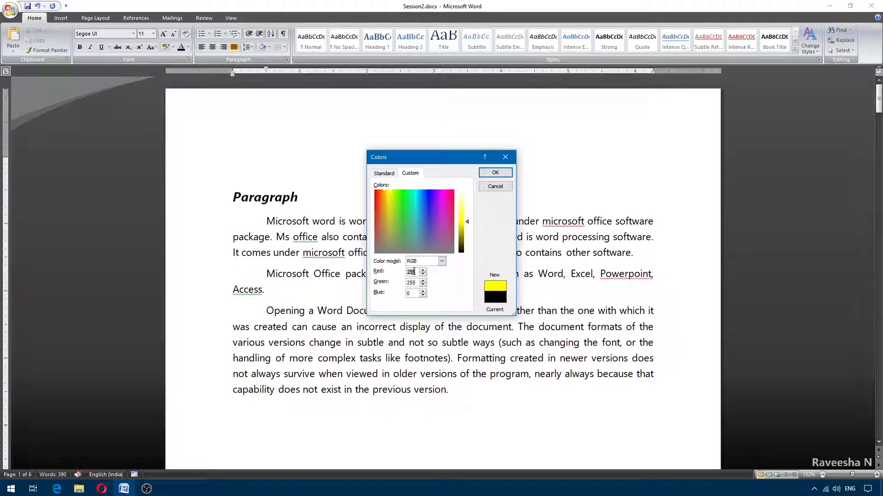
type("0")
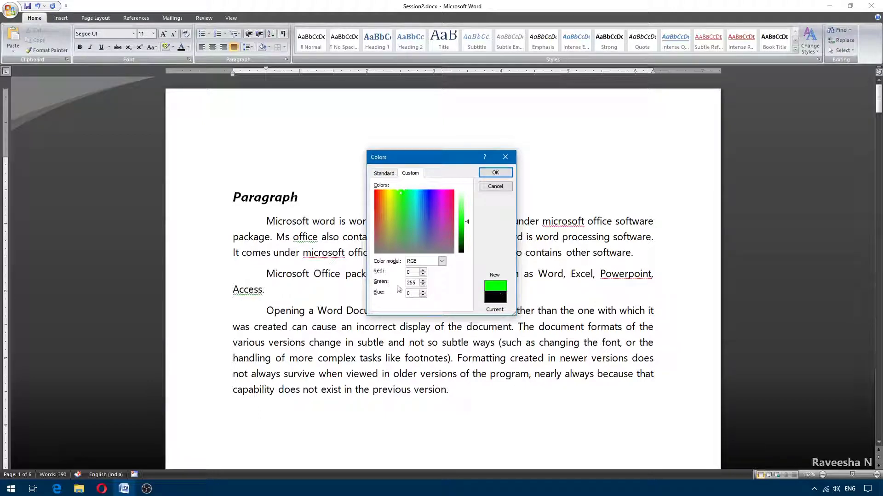
left_click(425, 203)
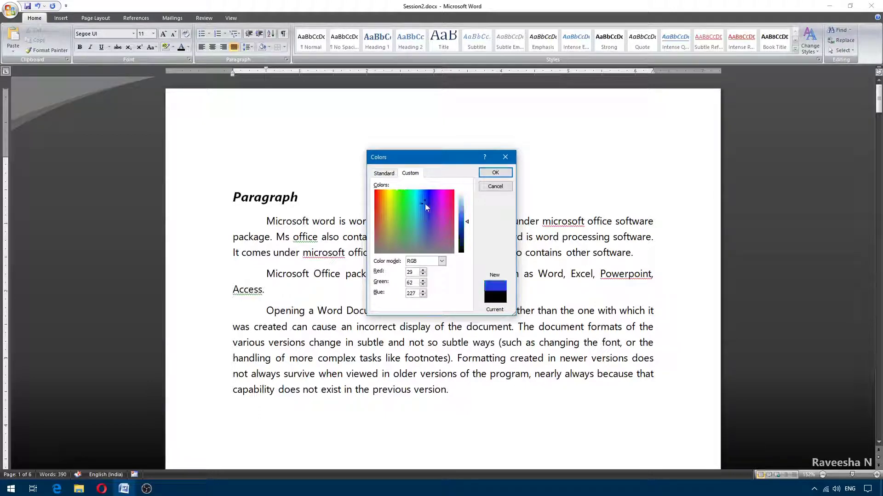
left_click(422, 291)
left_click(423, 291)
Step: Apply the custom blue to 'Ms', then return 'Ms office' to Automatic black
left_click(494, 173)
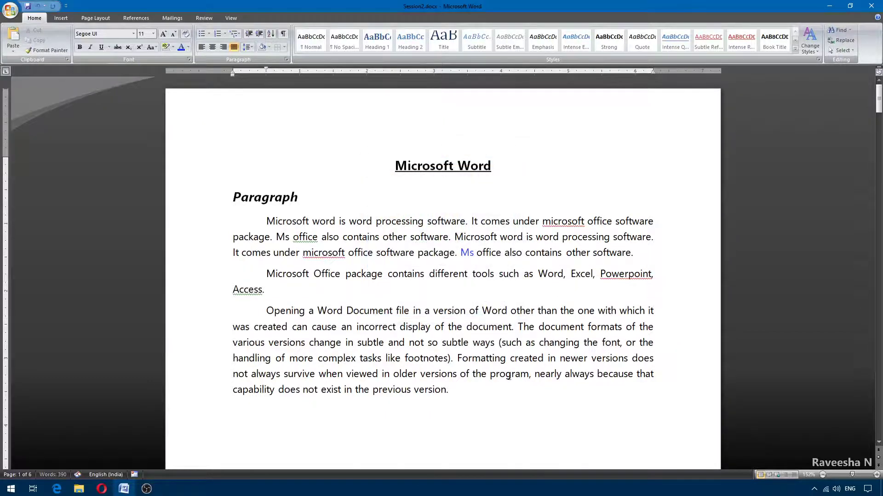
left_click_drag(503, 253, 458, 253)
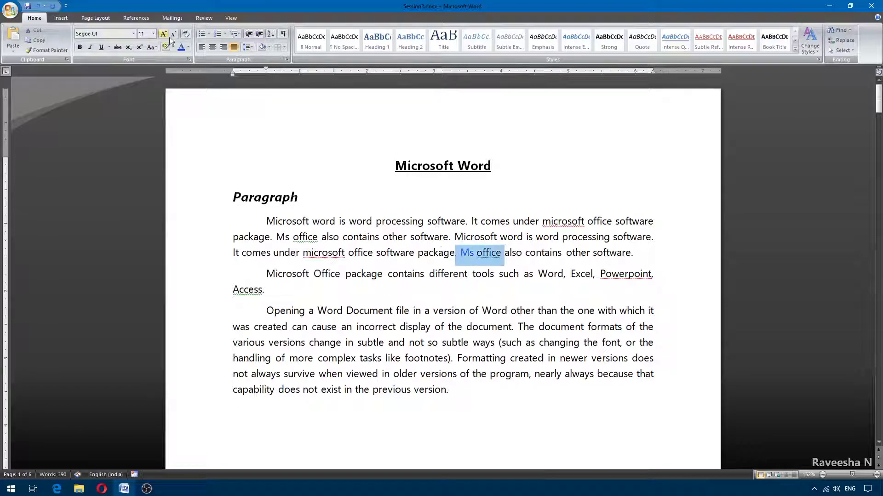
left_click(188, 47)
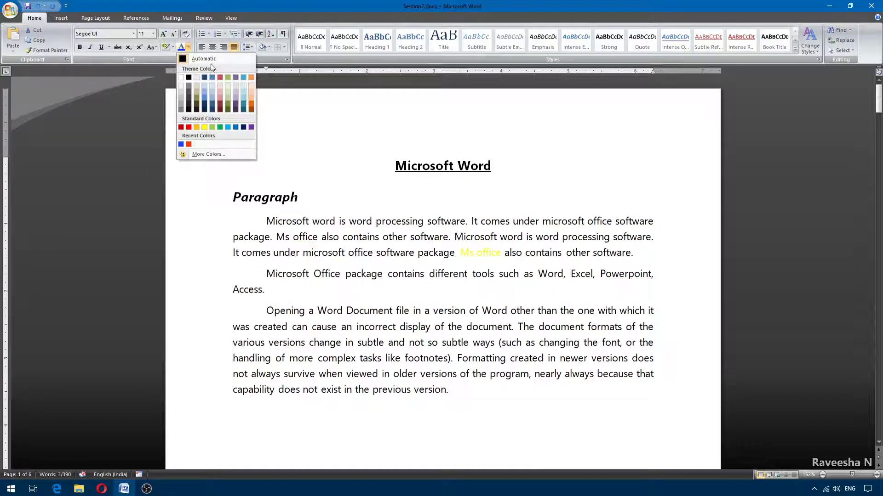
left_click(478, 269)
left_click(449, 252)
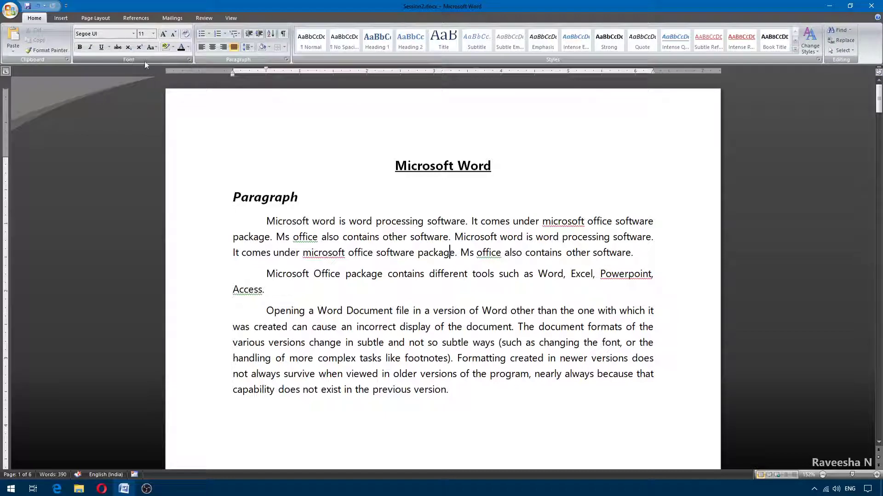
Step: In the Font dialog, preview Subscript and Superscript, then close it unchanged
left_click(189, 59)
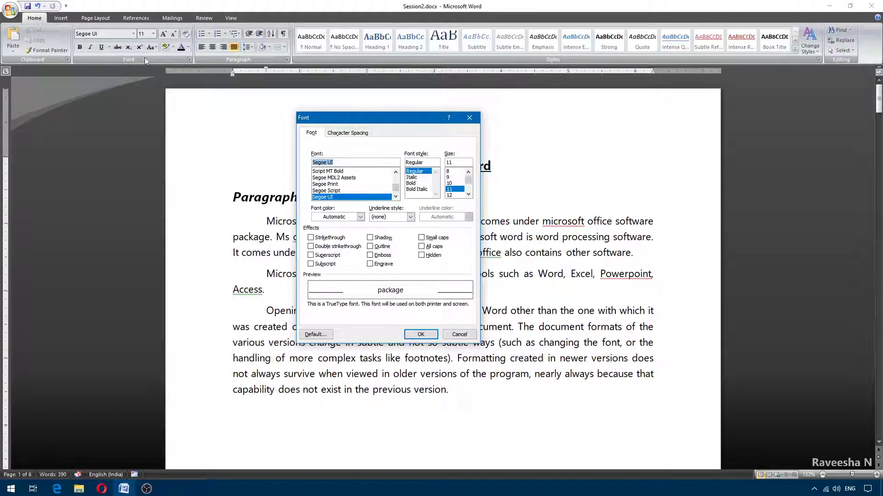
left_click(310, 263)
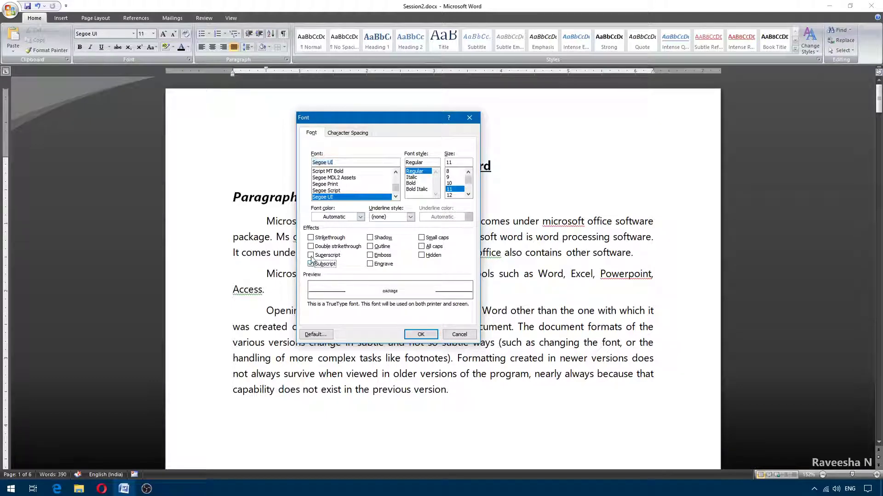
left_click(311, 255)
left_click(311, 255)
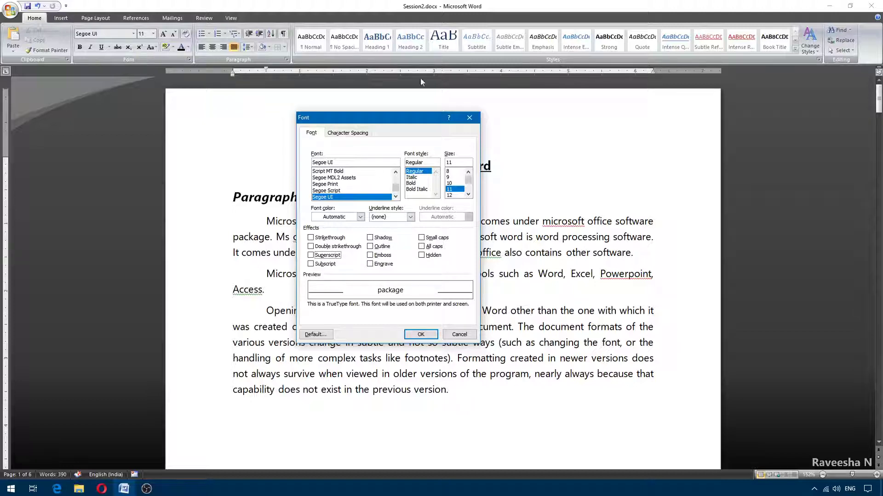
left_click(469, 118)
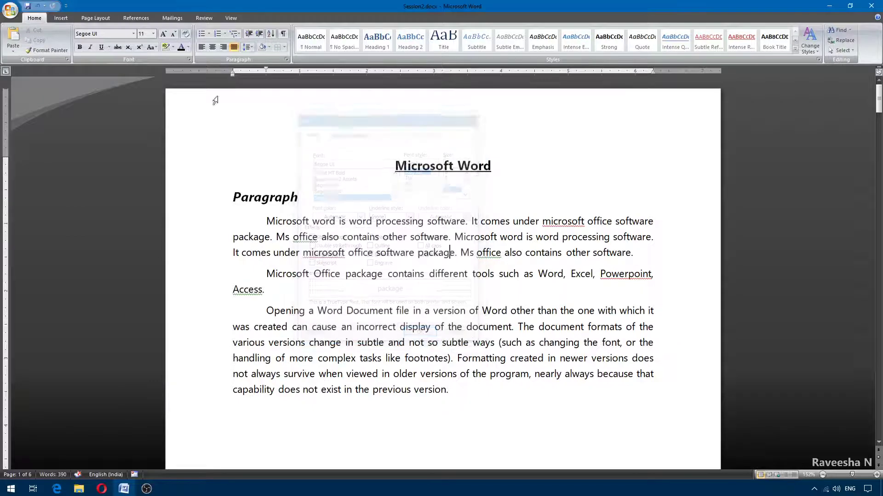
Step: Reopen the Font dialog with Ctrl+D and view the Character Spacing tab
left_click(189, 59)
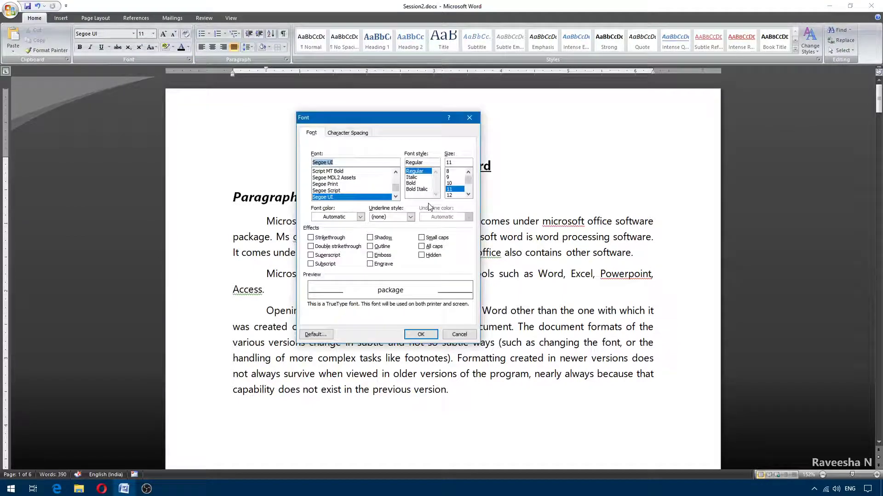
left_click(469, 119)
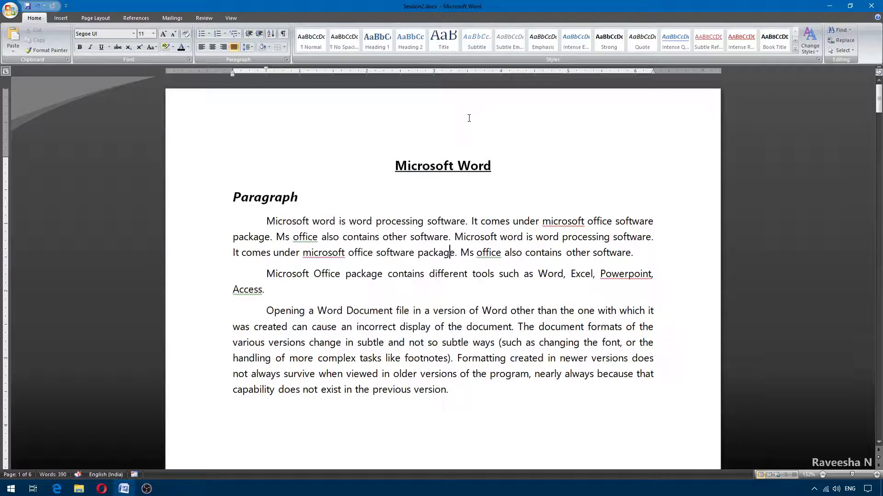
key("ctrl+d")
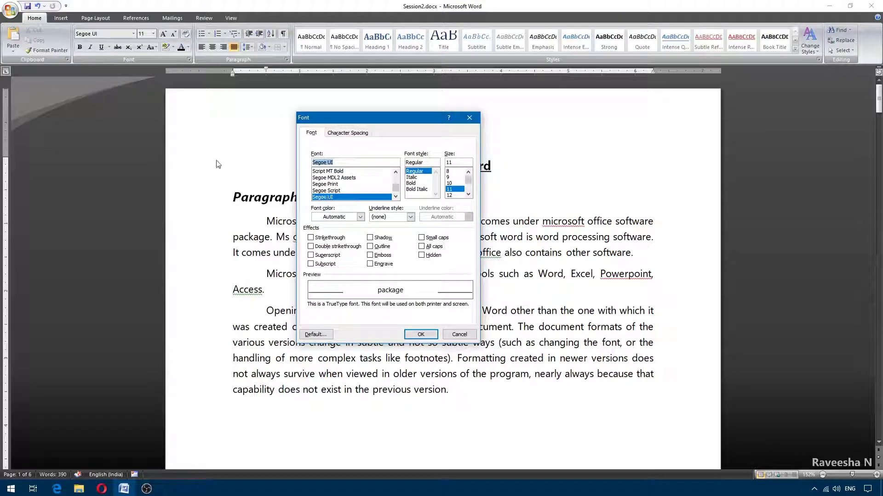
left_click(343, 135)
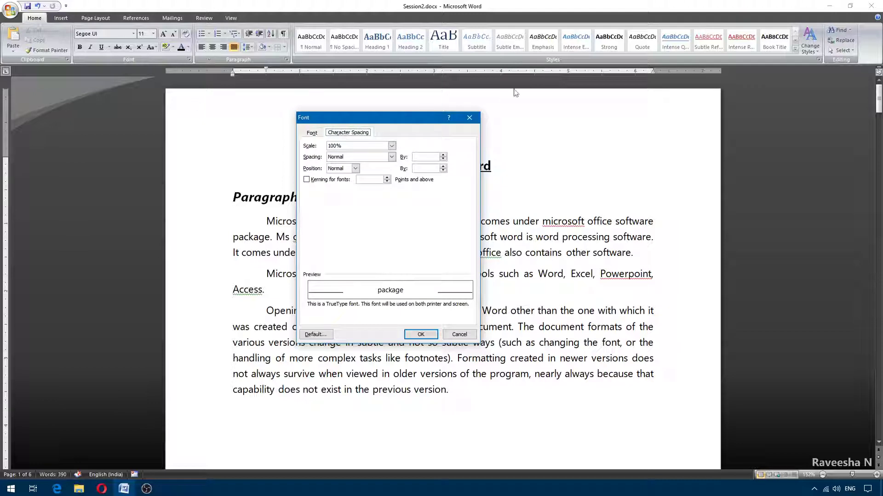
left_click(470, 119)
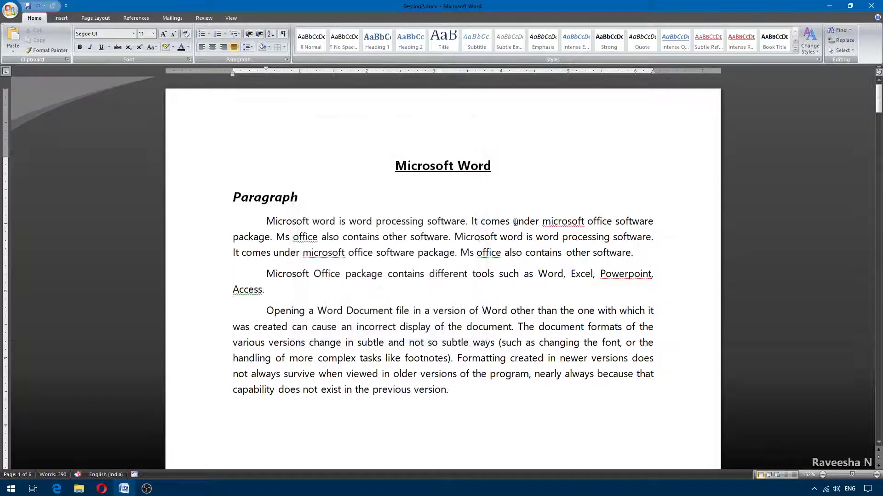
mouse_move(513, 222)
left_mouse_down()
mouse_move(633, 256)
mouse_move(263, 223)
left_mouse_up()
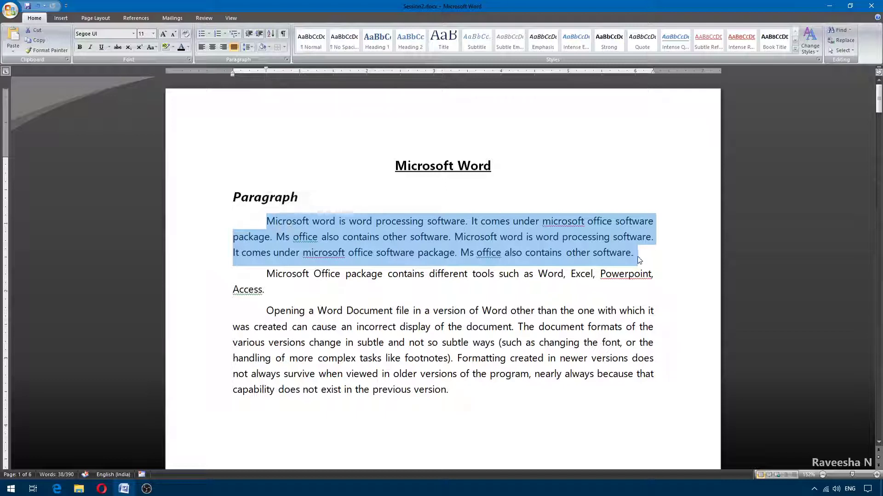
left_click(188, 59)
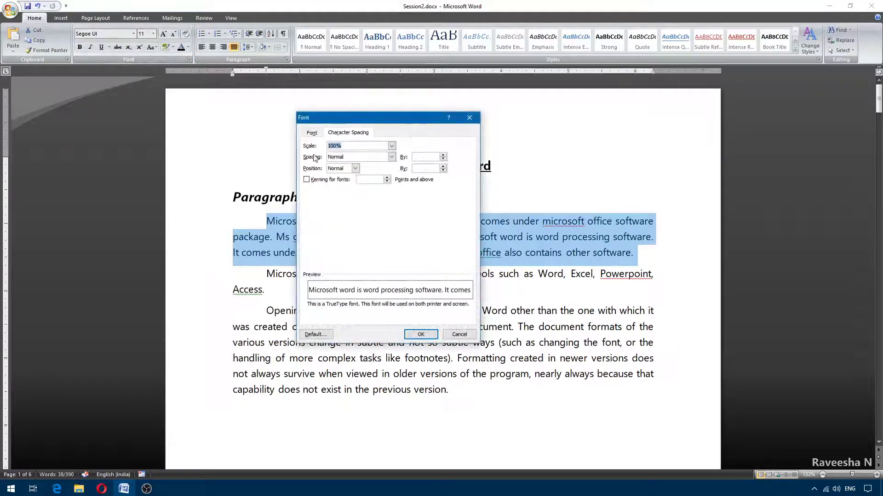
left_click_drag(381, 118, 604, 111)
left_click(615, 139)
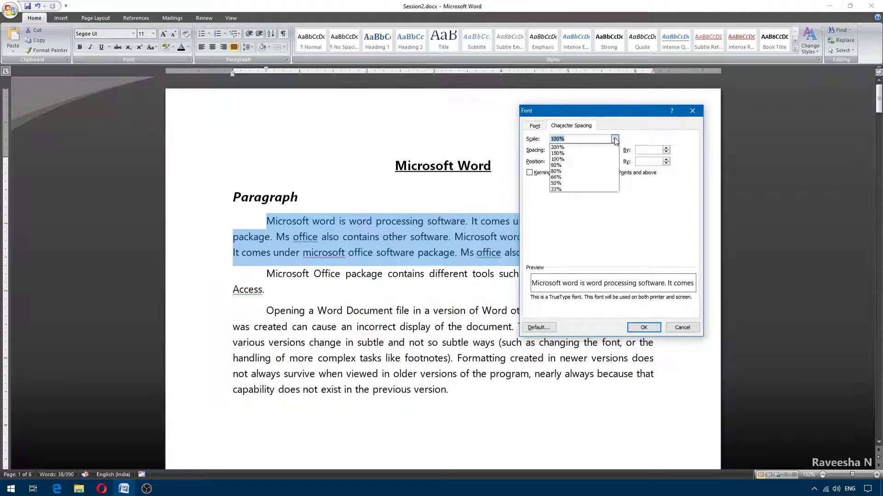
left_click(584, 154)
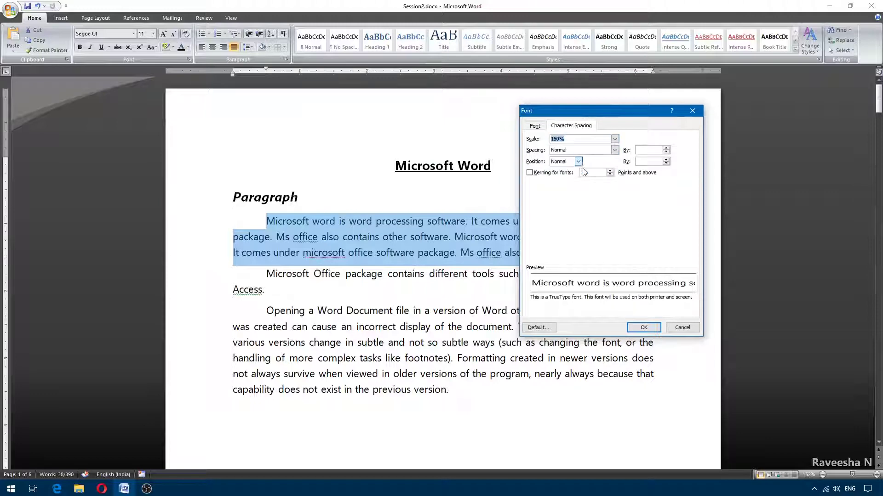
left_click(644, 327)
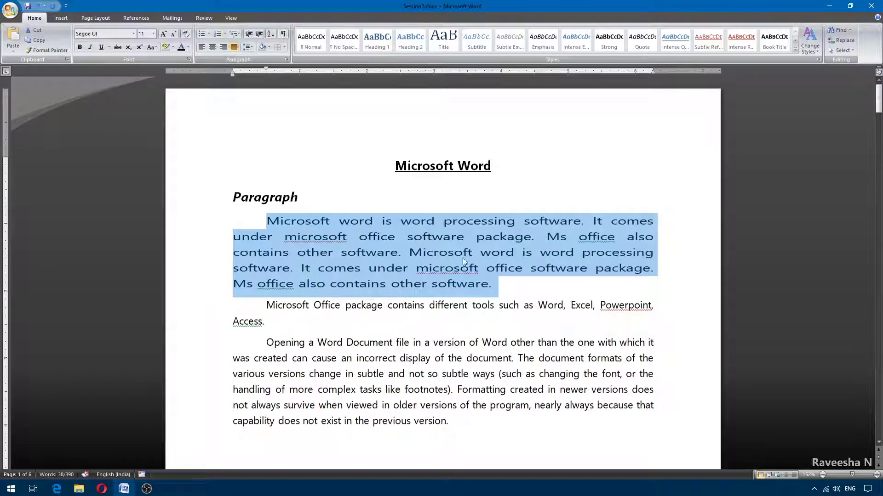
left_click(189, 59)
left_click(614, 139)
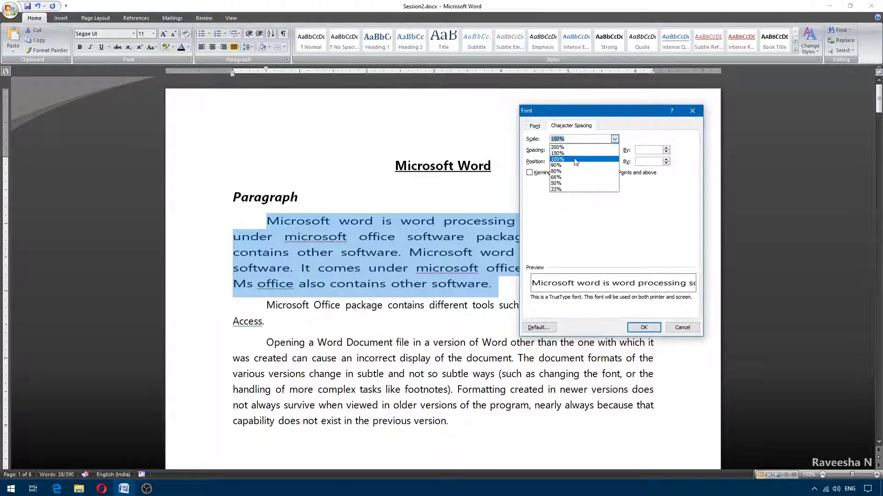
left_click(578, 161)
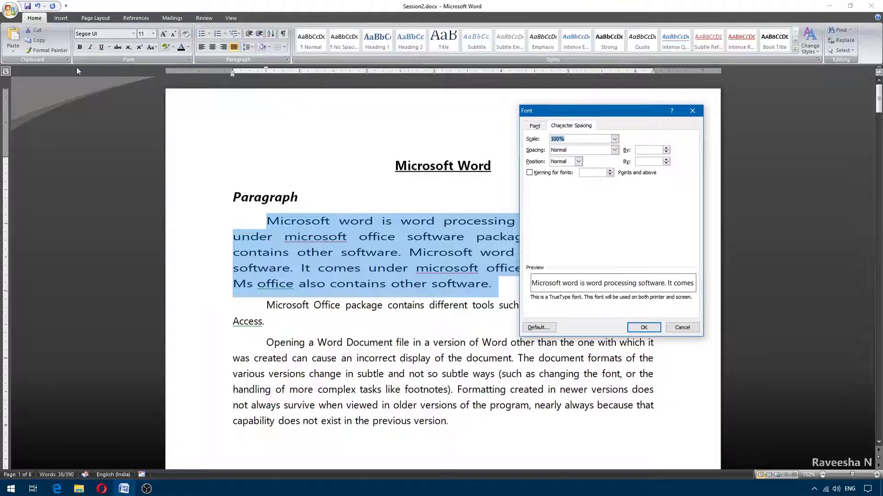
left_click(535, 126)
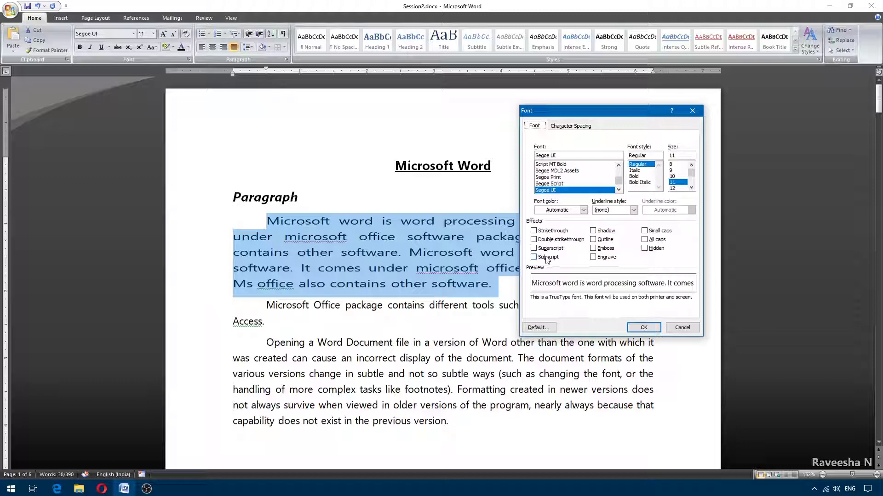
left_click(643, 328)
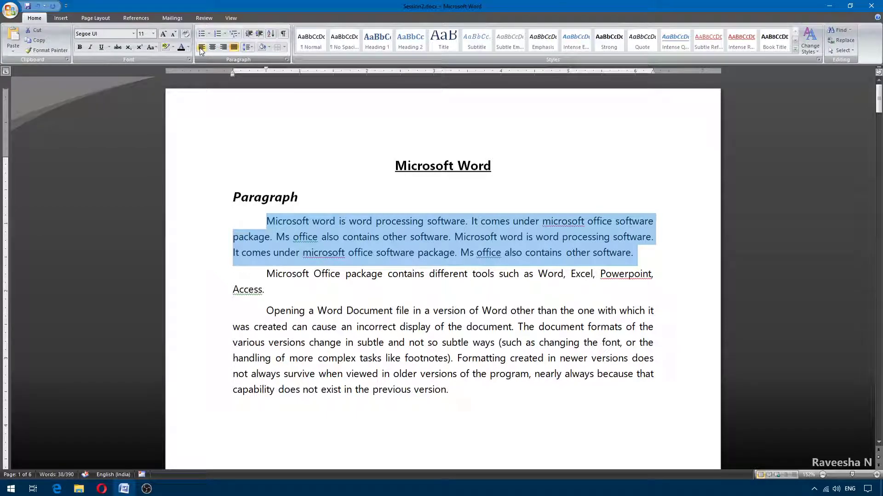
double_click(276, 197)
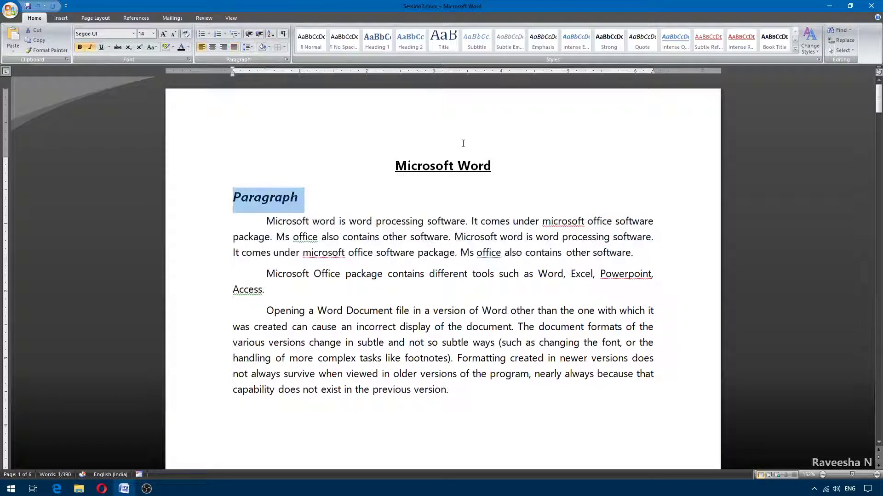
double_click(433, 165)
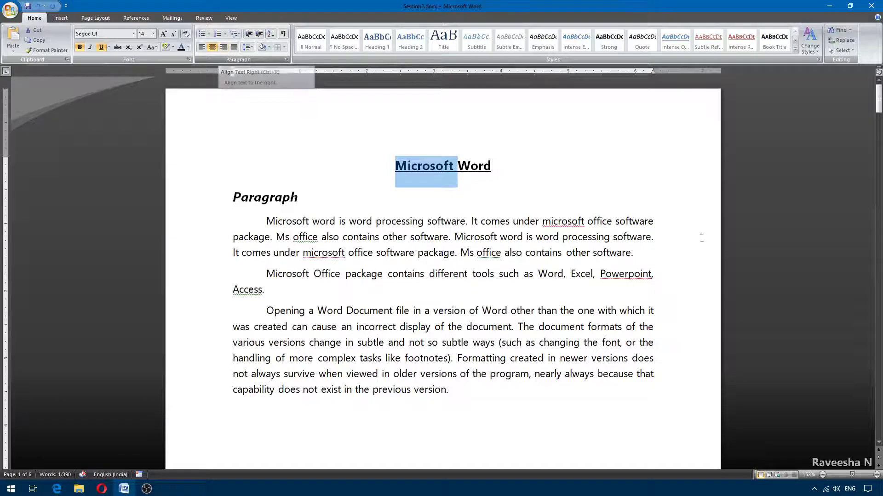
mouse_move(643, 254)
left_mouse_down()
mouse_move(301, 253)
mouse_move(247, 226)
left_mouse_up()
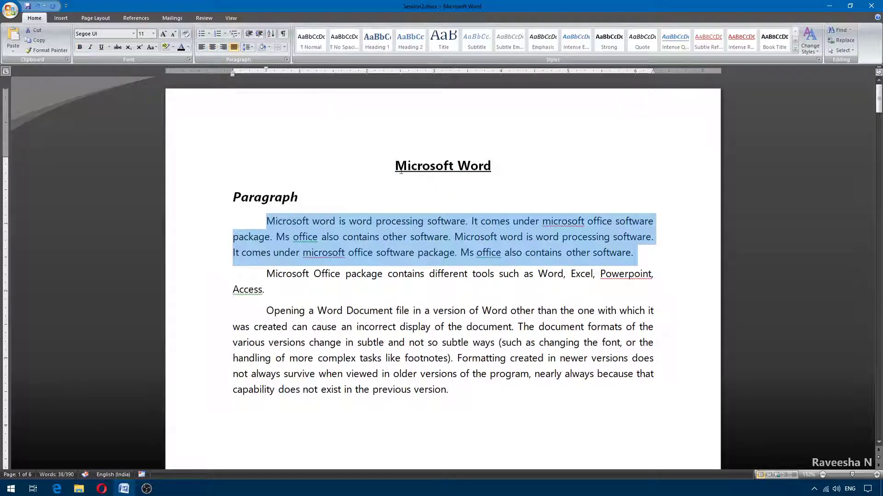
left_click_drag(421, 165, 536, 169)
left_click(235, 48)
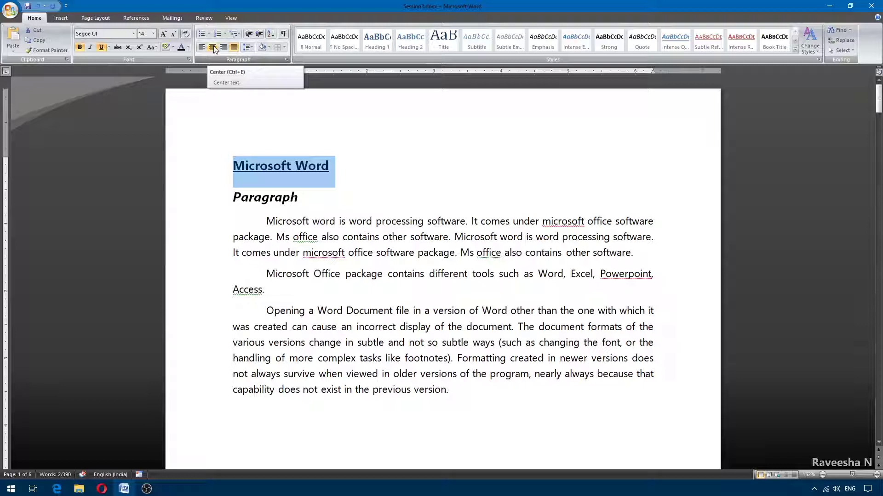
left_click(213, 47)
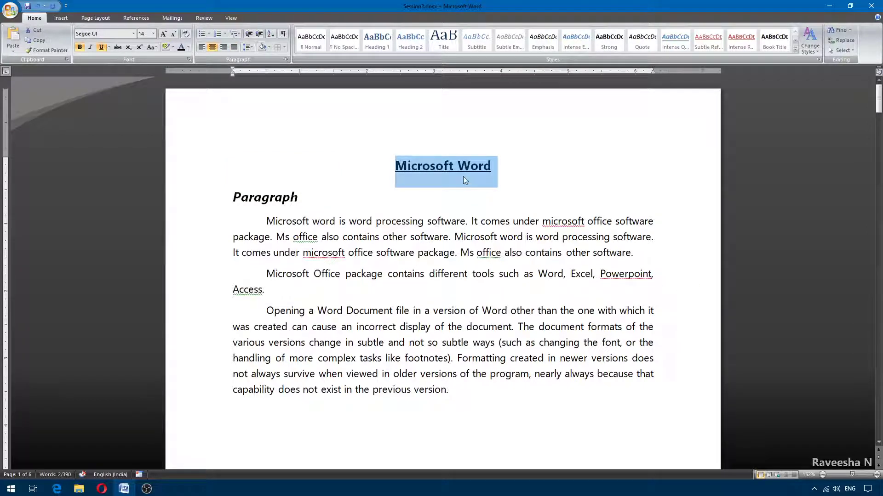
left_click(252, 48)
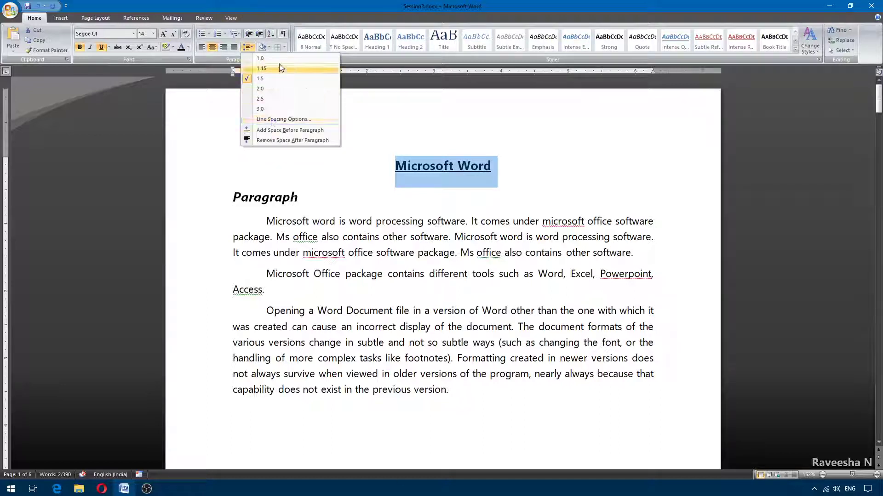
left_click(247, 47)
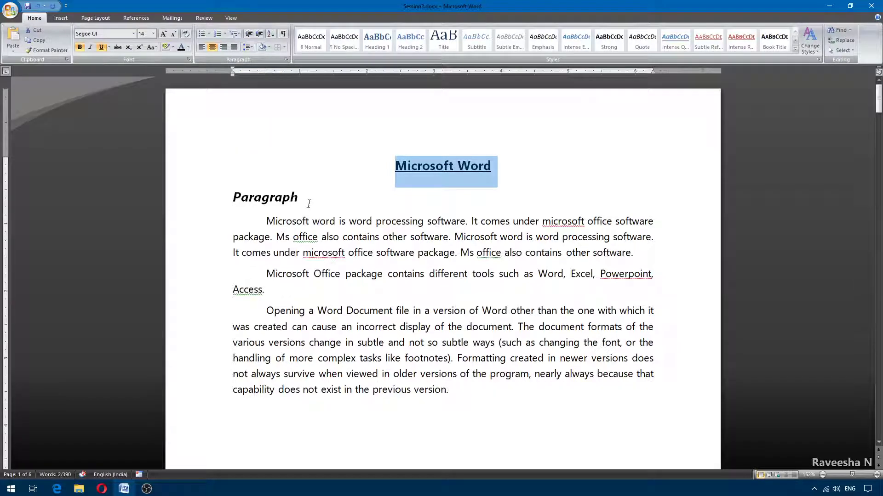
left_click(249, 47)
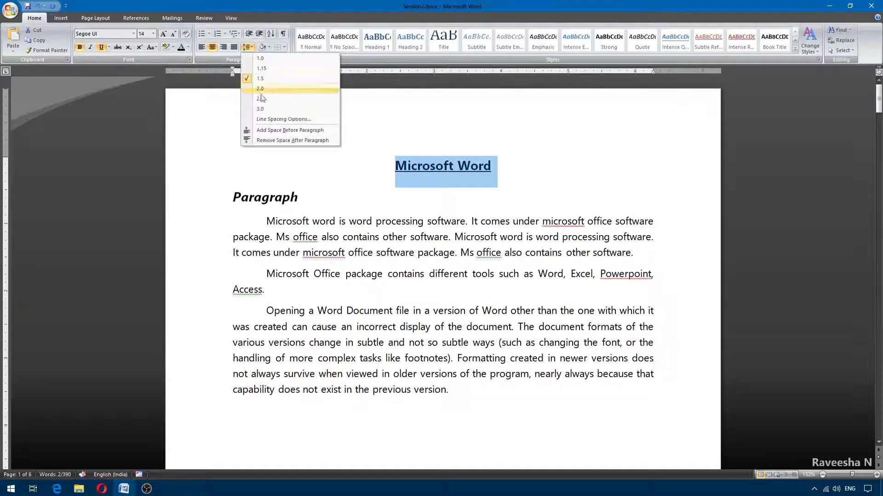
left_click(212, 60)
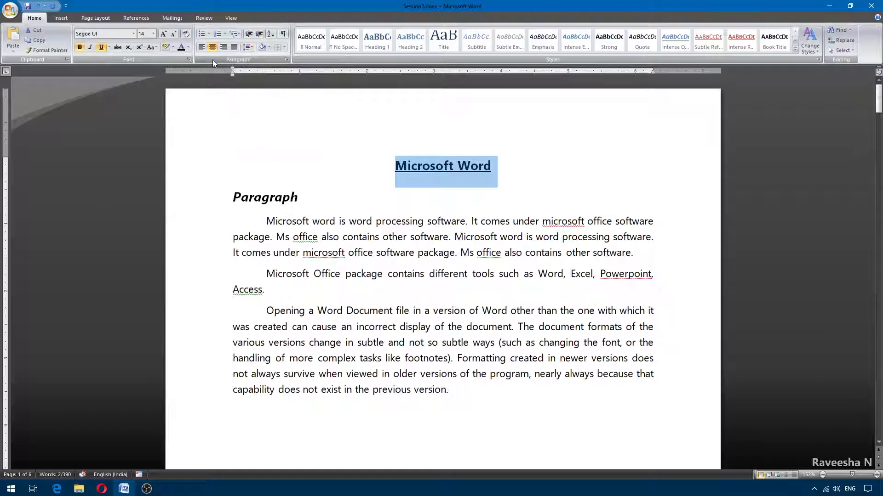
Step: Allow spacing between same-style paragraphs for the three body paragraphs in Paragraph settings
left_click(287, 60)
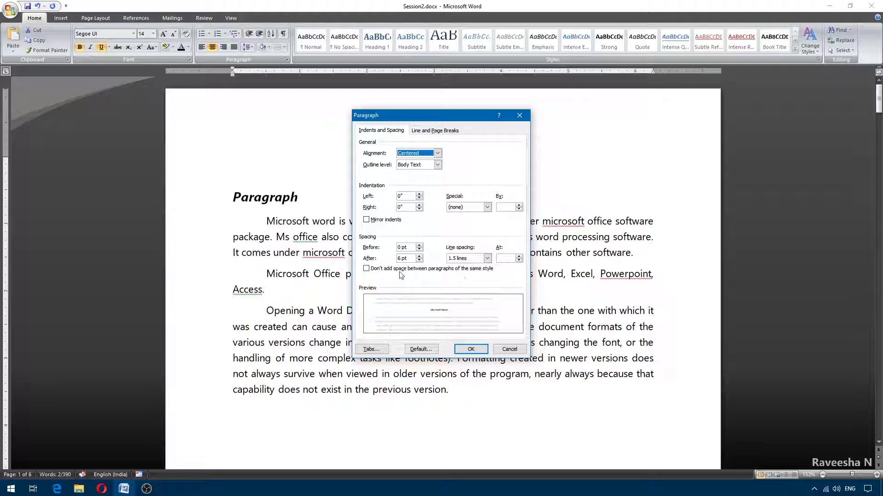
left_click(468, 348)
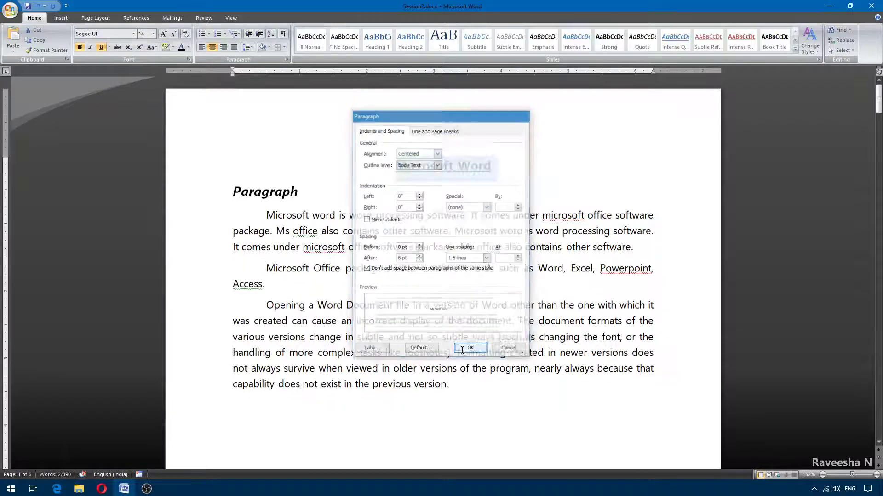
left_click_drag(258, 215, 509, 385)
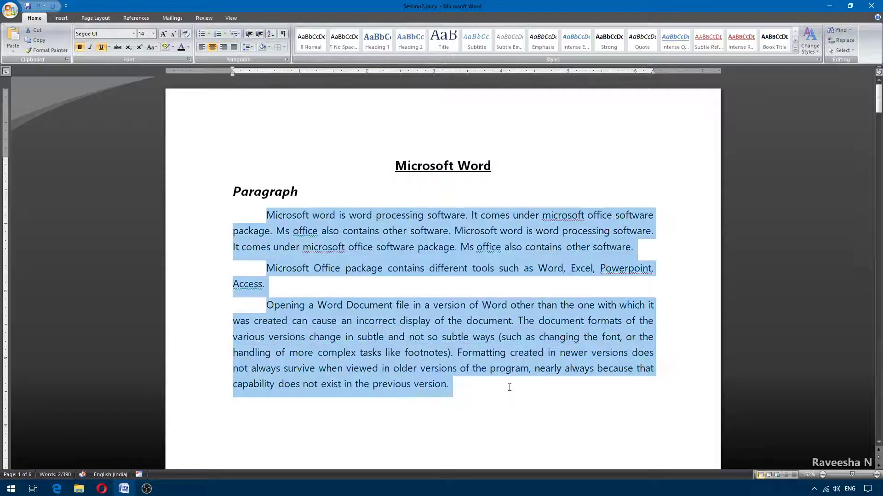
left_click(285, 58)
left_click(399, 272)
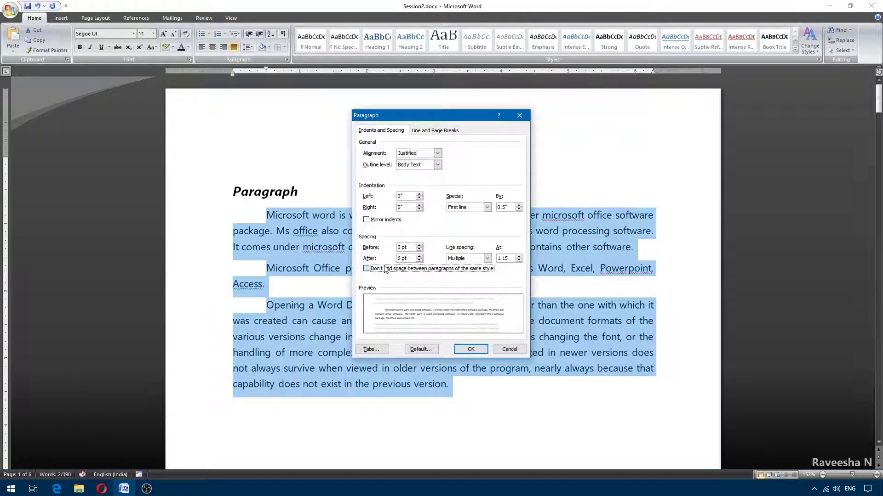
left_click(468, 348)
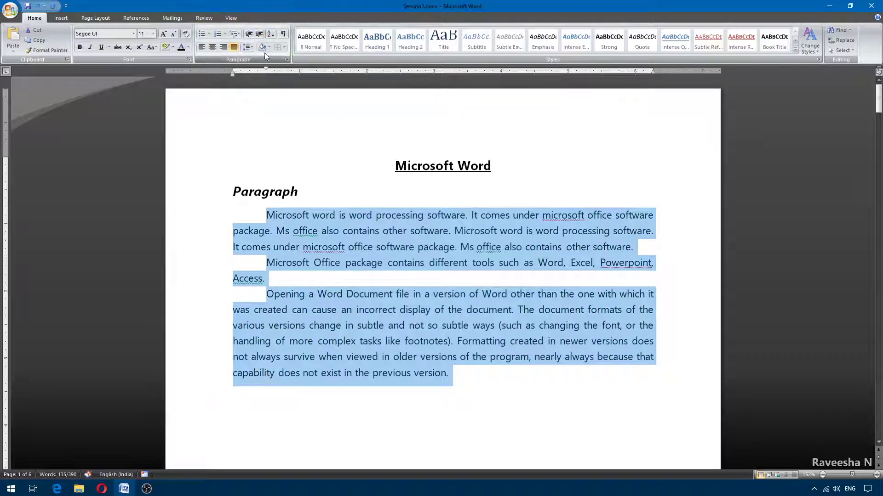
Step: Try removing space after, double spacing, then single spacing on the body paragraphs
left_click(248, 47)
left_click(282, 140)
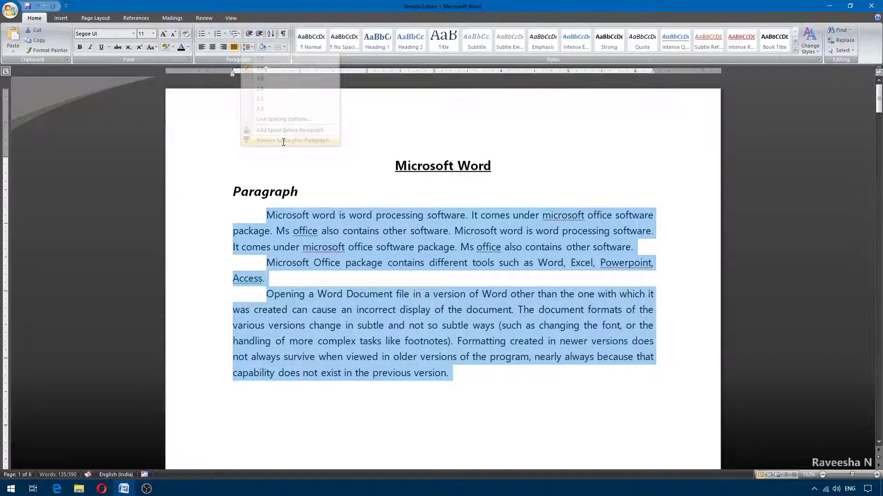
left_click(248, 47)
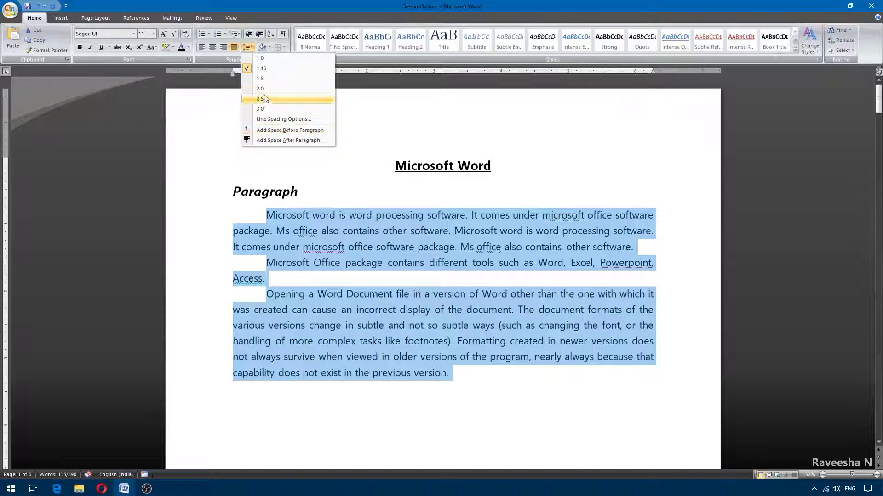
left_click(261, 88)
left_click(248, 47)
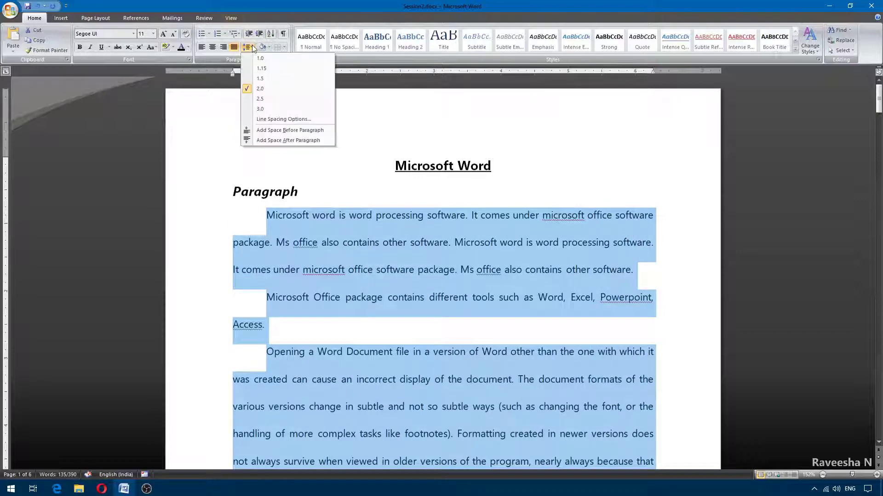
left_click(258, 69)
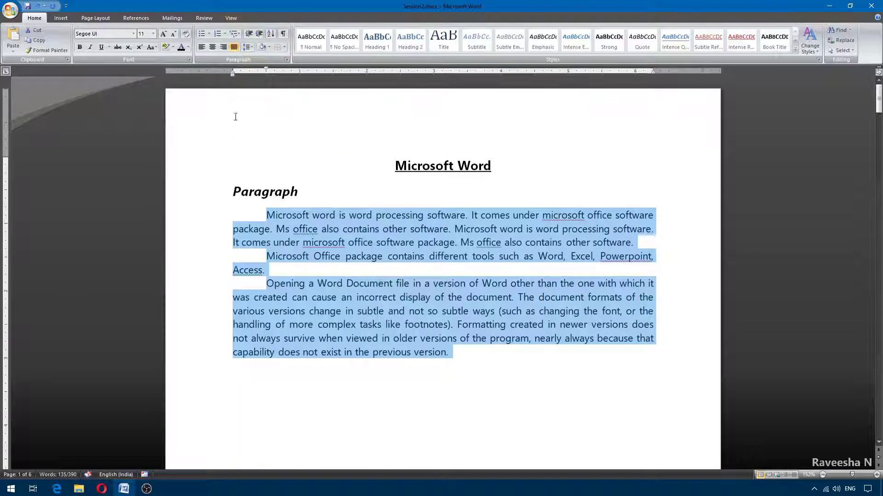
Step: Toggle the same-style paragraph spacing option again in the Paragraph dialog
left_click(286, 60)
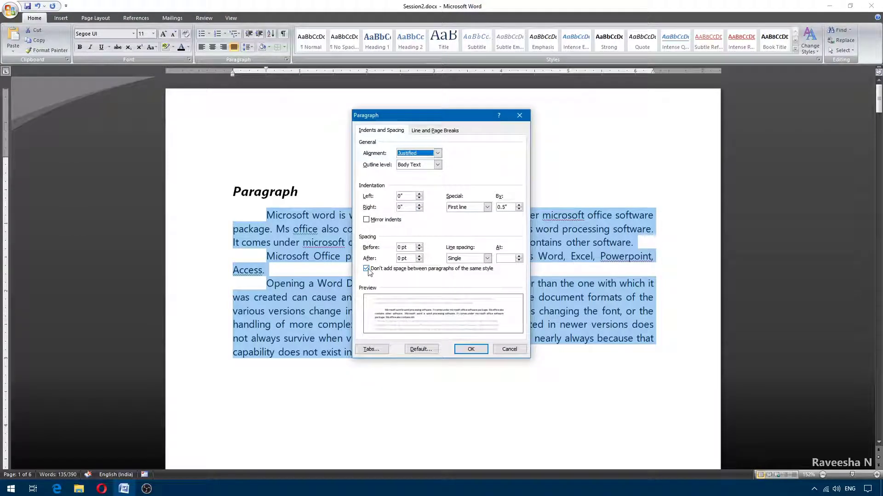
left_click(366, 269)
left_click(471, 349)
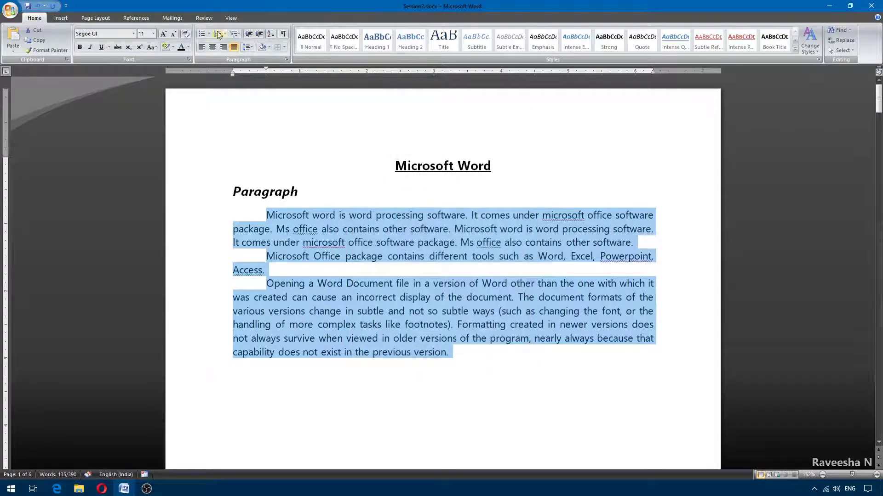
left_click(611, 243)
Step: Add space after each of the three body paragraphs
double_click(611, 242)
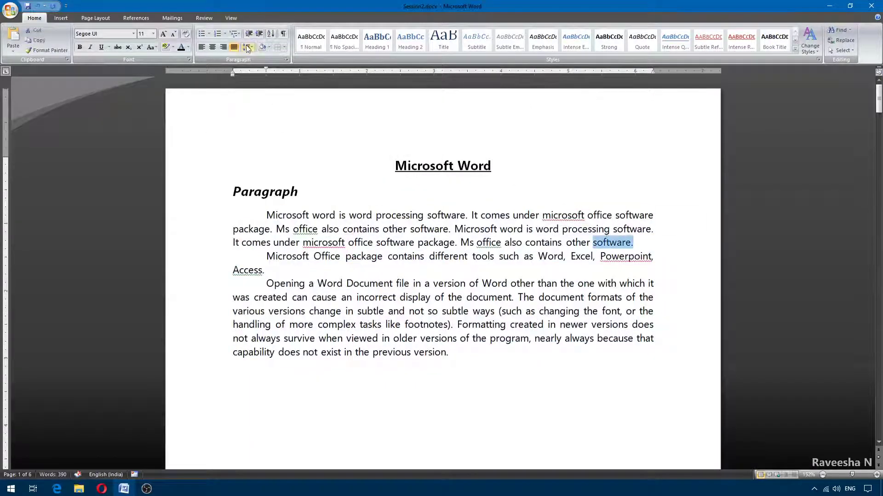
left_click(247, 48)
left_click(282, 142)
left_click(223, 276)
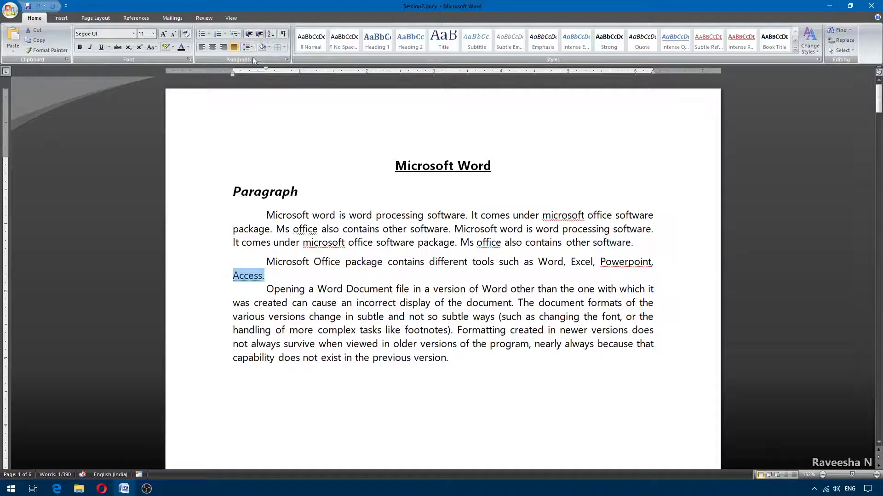
left_click(247, 47)
left_click(276, 142)
left_click_drag(449, 363, 414, 364)
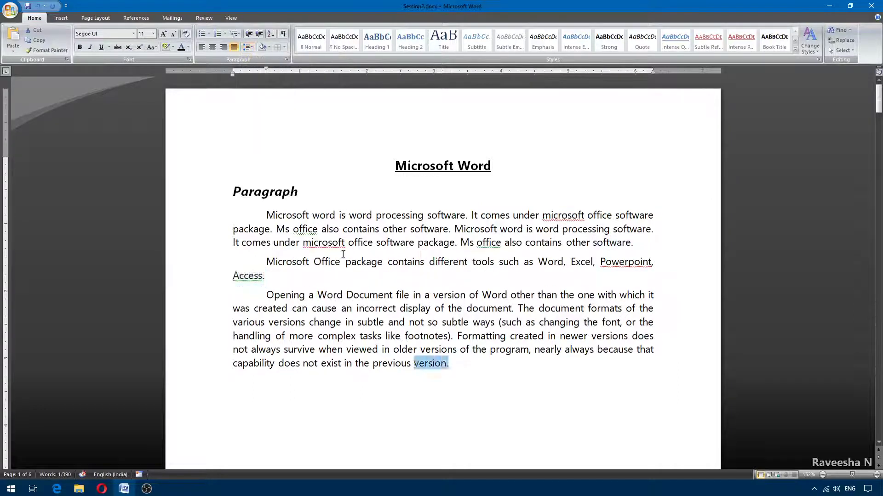
left_click(247, 47)
left_click(276, 142)
Step: Set the three body paragraphs' line spacing to 1.15, then cancel the Paragraph dialog
left_click_drag(434, 385, 266, 214)
left_click(253, 48)
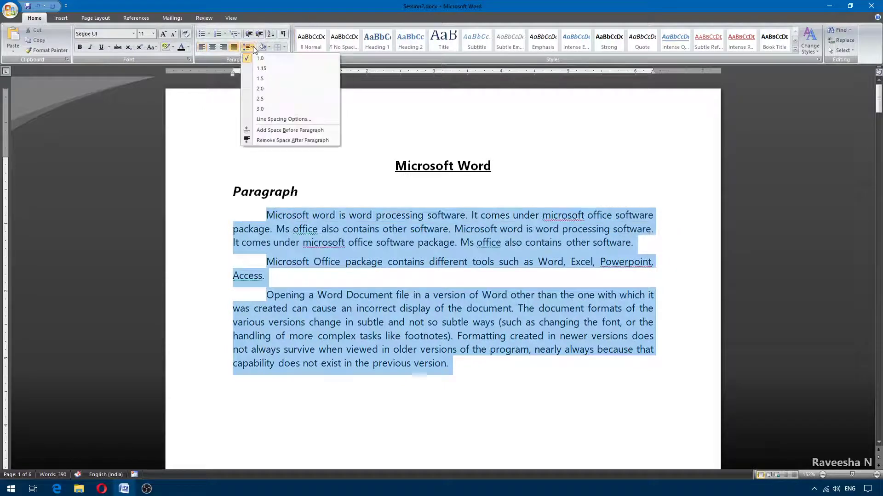
left_click(261, 68)
left_click(479, 287)
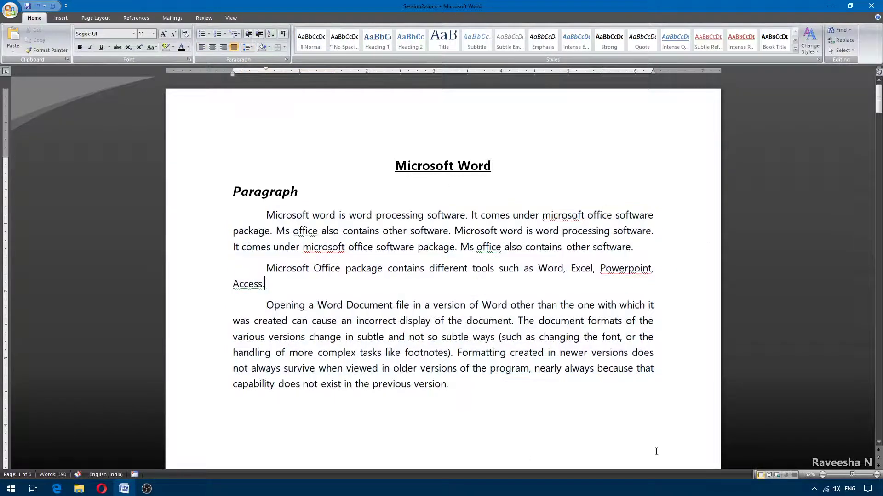
left_click(287, 60)
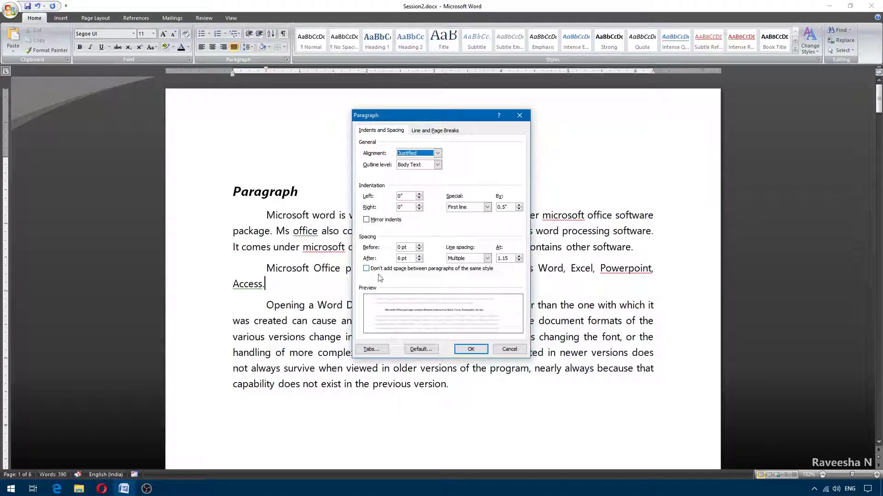
left_click(508, 352)
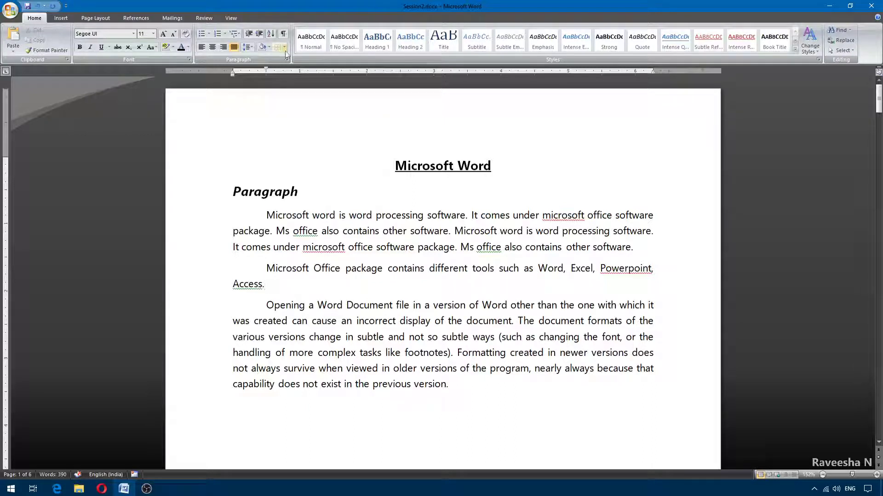
Step: Shade the Microsoft Word title light orange and the Paragraph heading a deeper orange
left_click(395, 167)
left_click(269, 48)
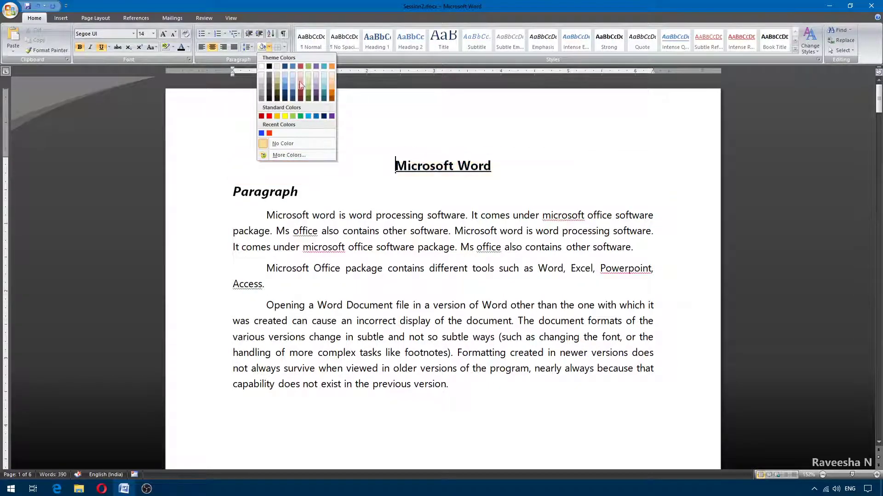
left_click(332, 76)
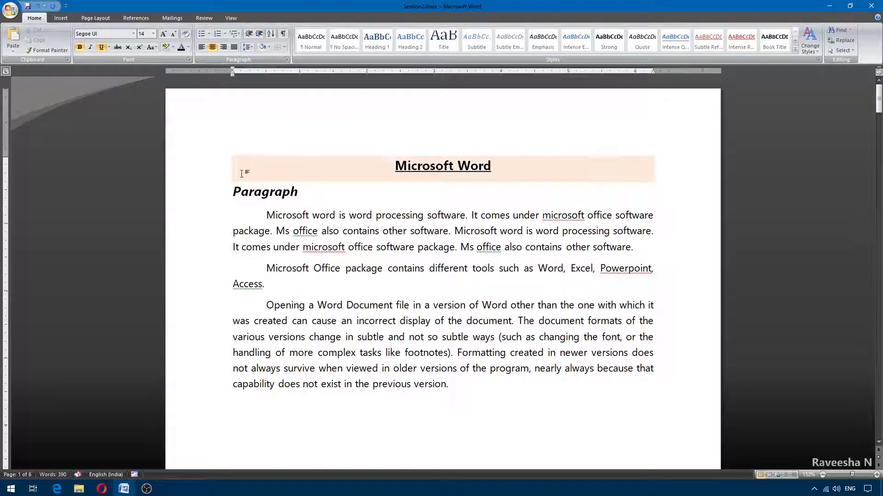
key("Down")
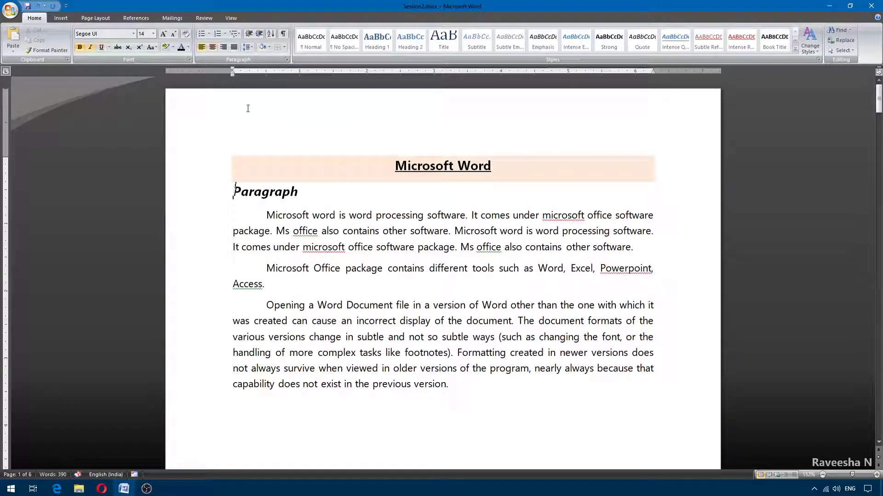
left_click(269, 48)
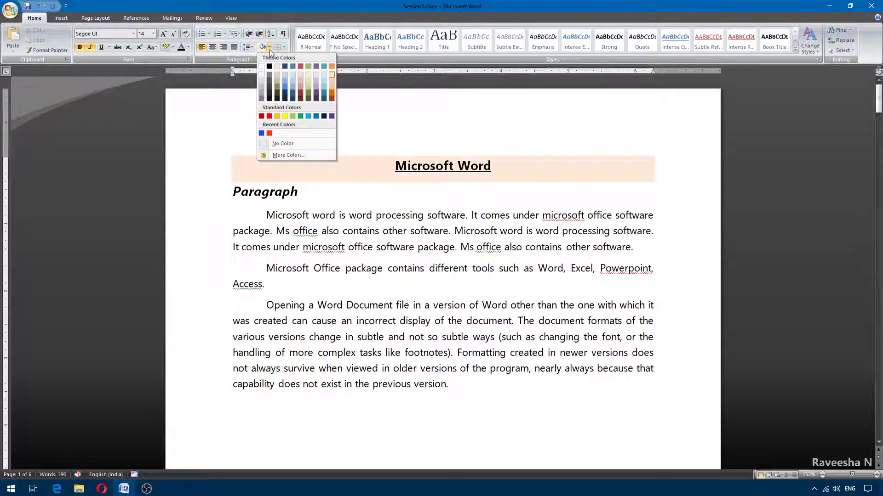
left_click(333, 87)
Step: Shade the first body paragraph light blue, then select from the title through it
key("Down")
key("ctrl+shift+Down")
key("shift+Down")
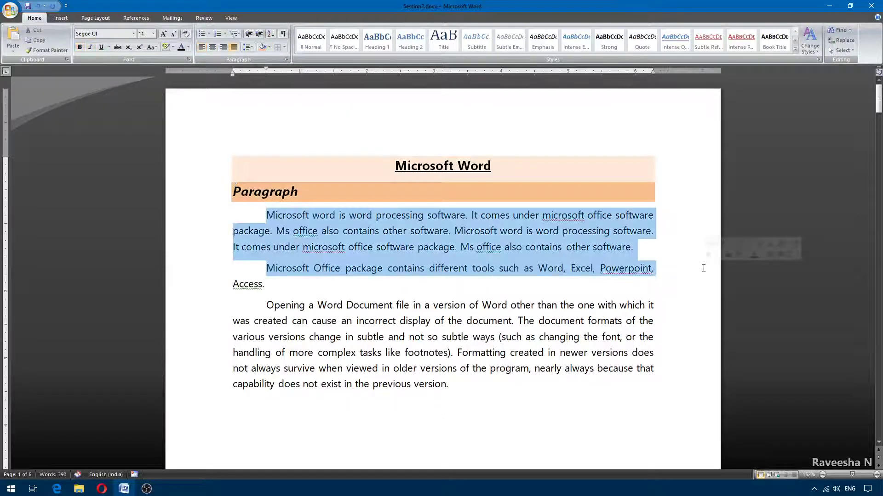
left_click(266, 216)
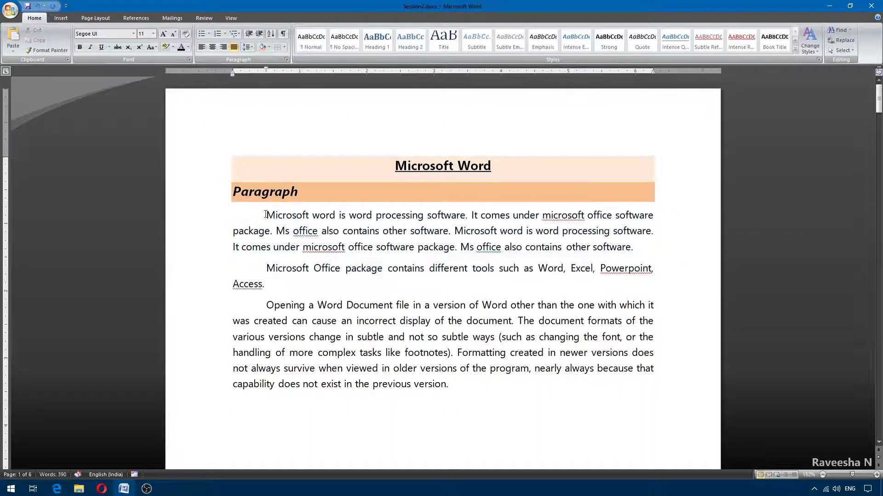
left_click(269, 48)
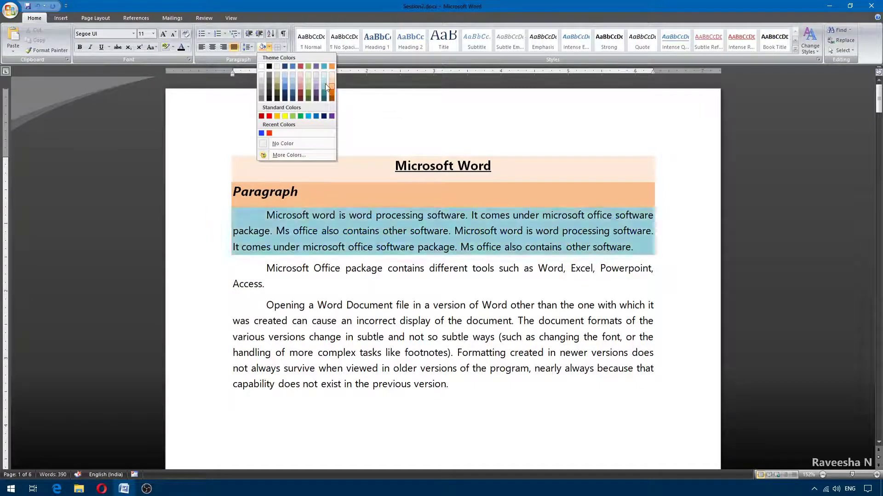
left_click(324, 77)
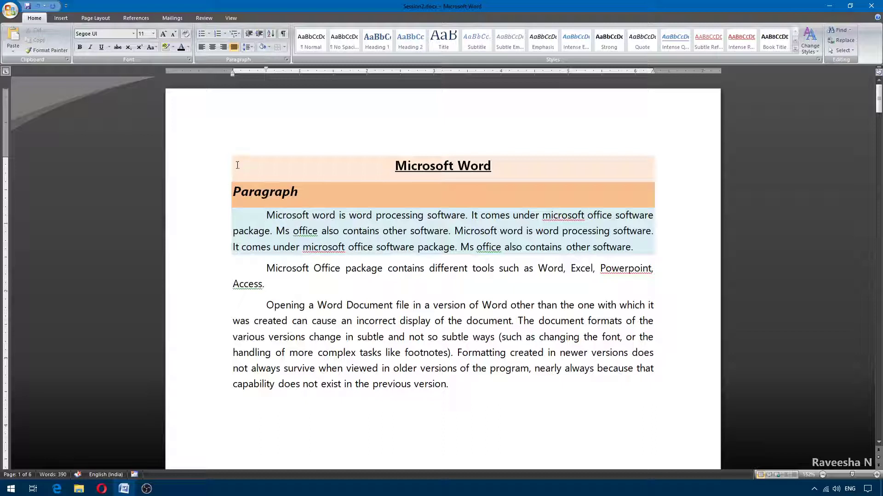
left_click_drag(238, 165, 634, 247)
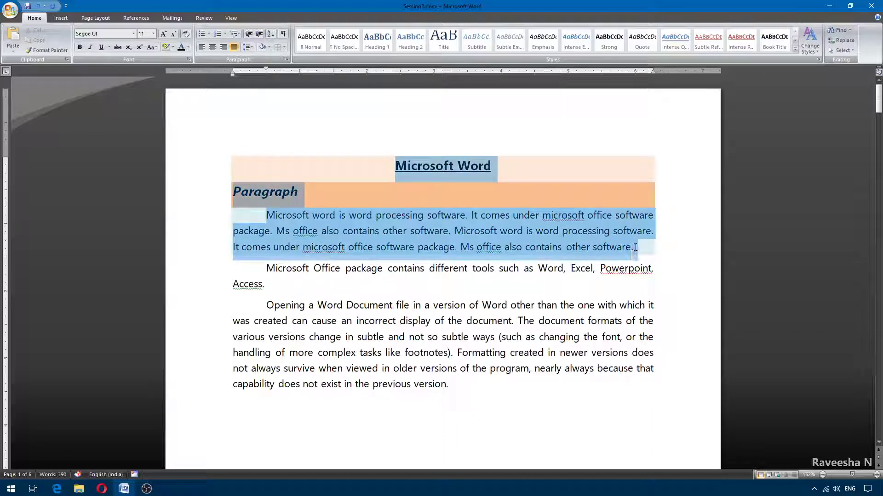
Step: Select the title, Paragraph heading and first body paragraph together
left_click(284, 48)
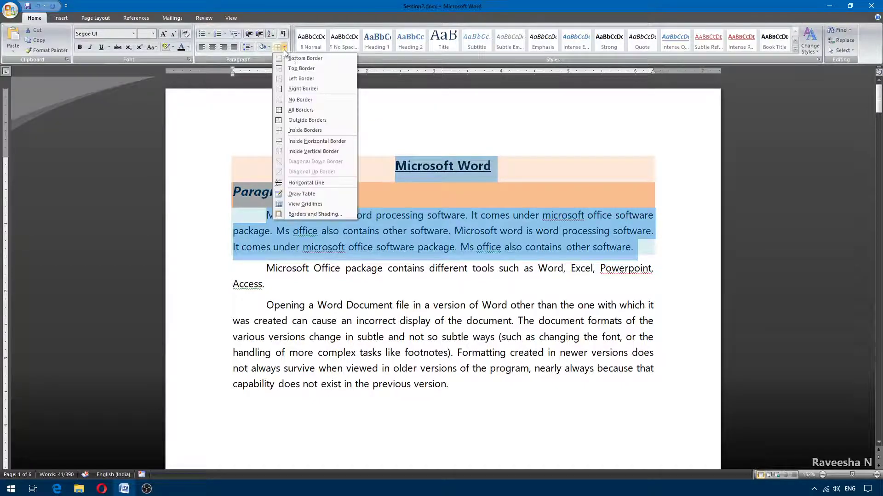
left_click(300, 100)
left_click(310, 268)
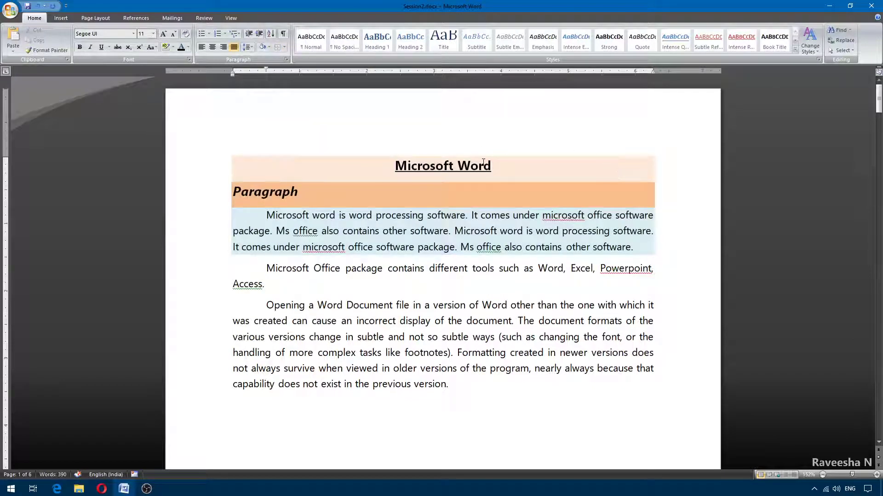
left_click_drag(394, 165, 641, 248)
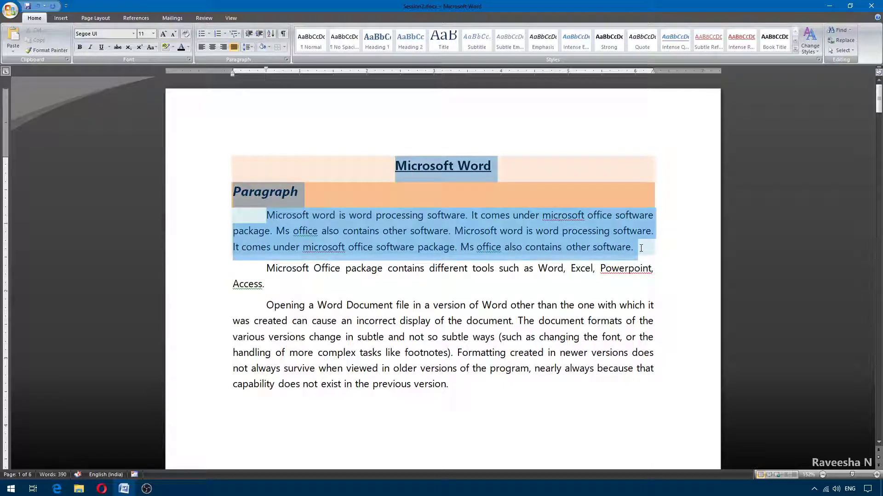
left_click(394, 165)
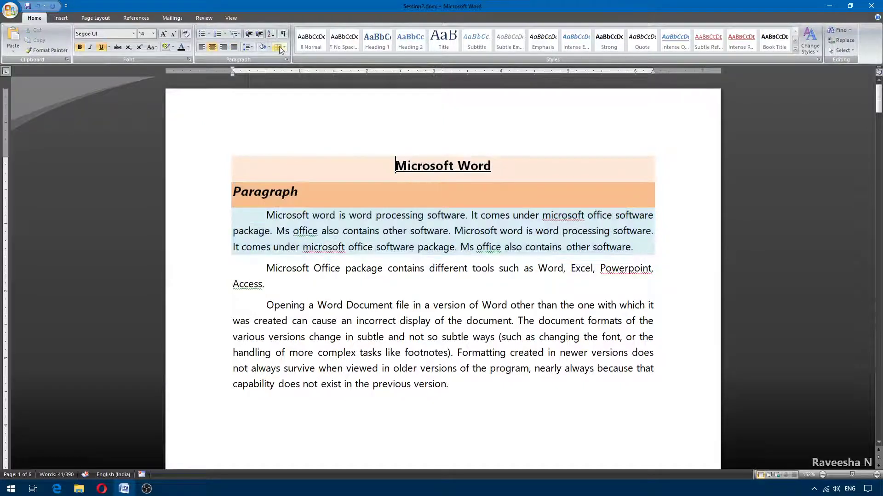
left_click_drag(394, 165, 627, 246)
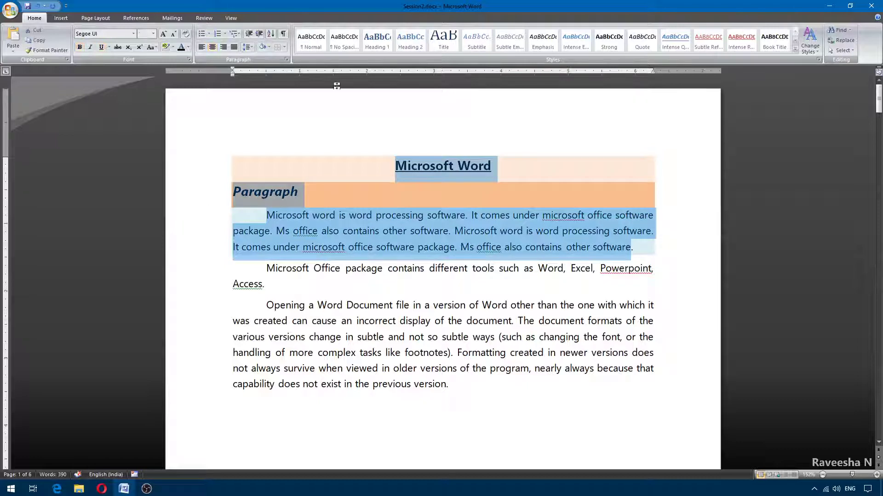
left_click(639, 249)
left_click_drag(639, 249, 386, 168)
Step: Apply Outside Borders to the selected block, then reselect the bordered block
left_click(285, 47)
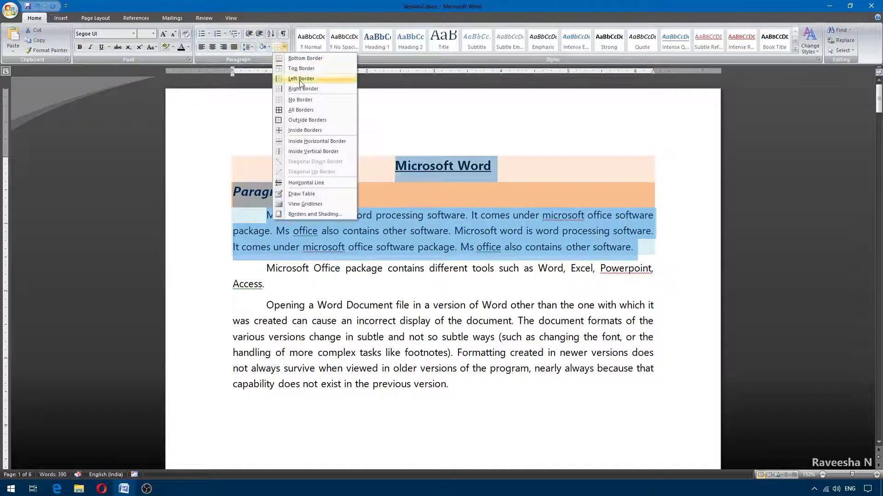
left_click(309, 120)
left_click(383, 267)
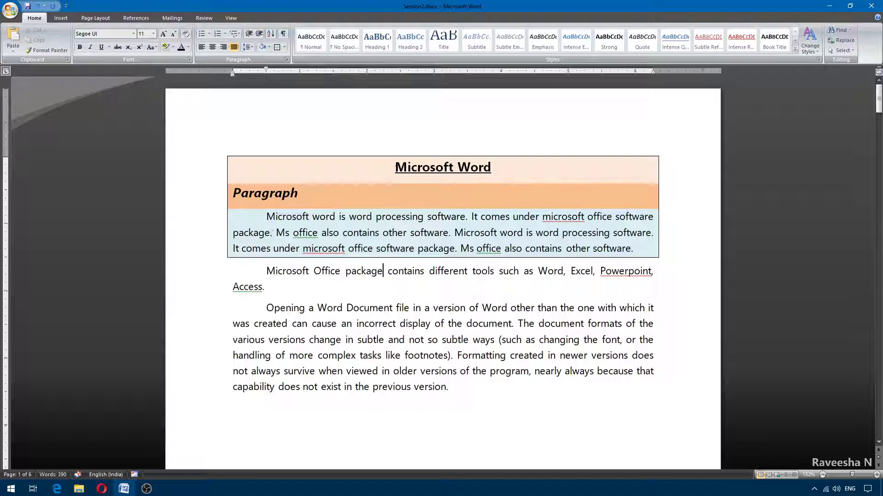
left_click_drag(459, 183, 598, 249)
Step: Add Inside Borders dividing lines between the title, heading and body paragraph
left_click(284, 47)
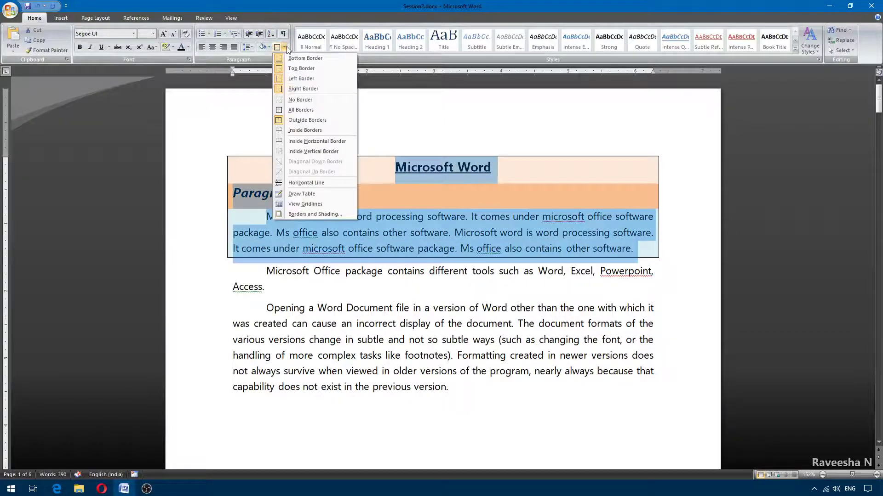
left_click(302, 131)
left_click(566, 210)
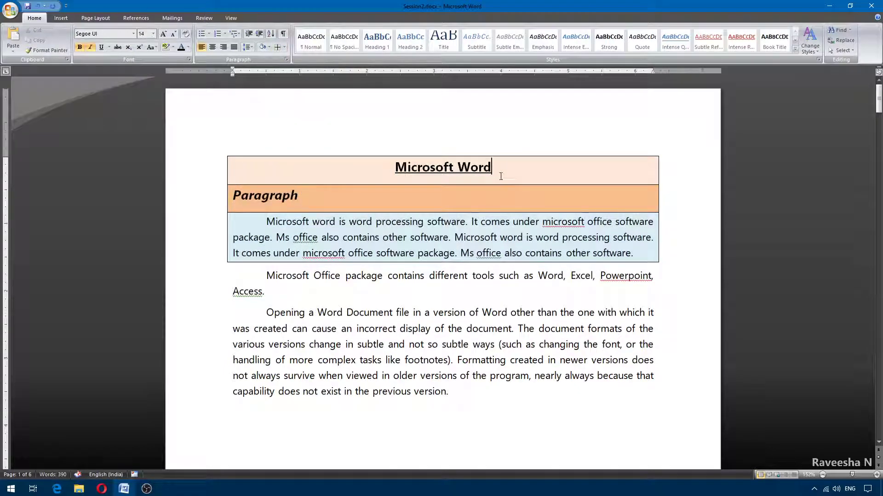
left_click(638, 248)
Step: Apply All Borders to the block, then undo the border changes with Ctrl+Z
mouse_move(425, 183)
left_mouse_down()
mouse_move(522, 192)
mouse_move(636, 248)
left_mouse_up()
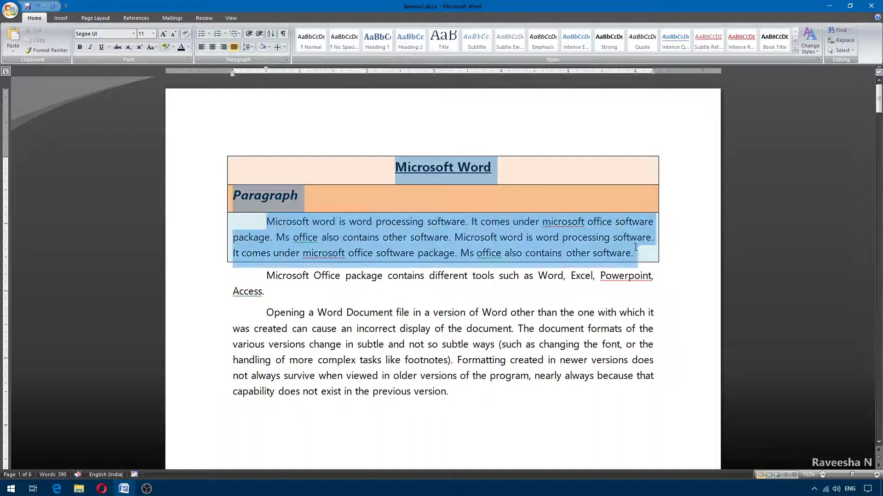
left_click(284, 47)
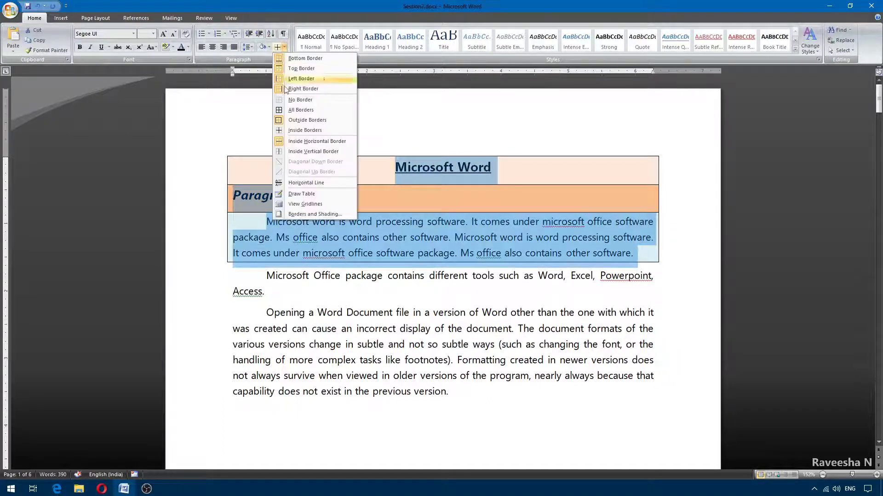
left_click(299, 110)
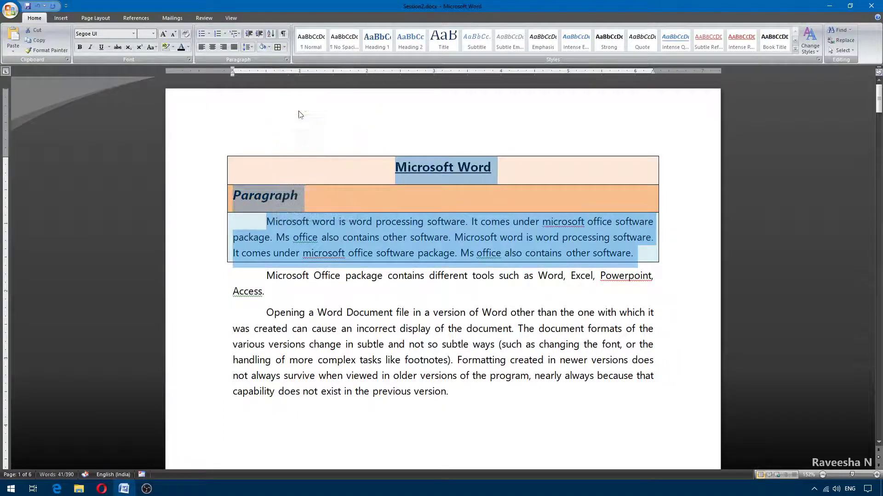
left_click(342, 179)
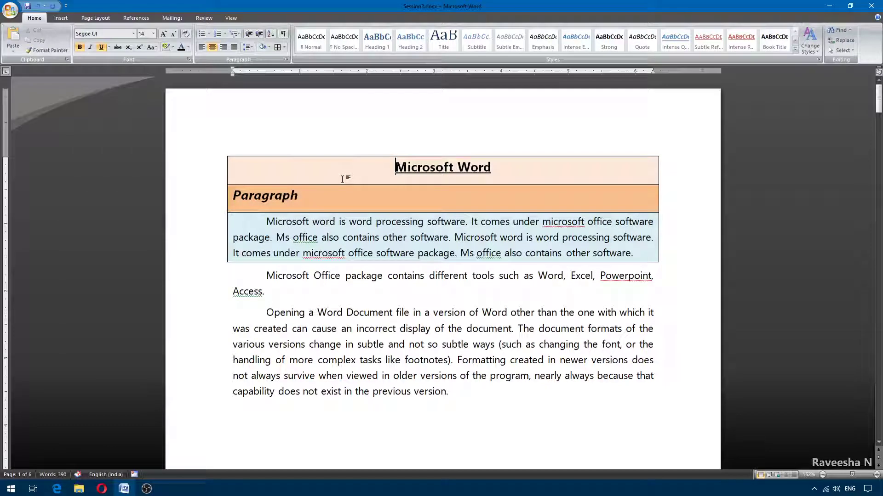
key("ctrl+z")
key("ctrl+z")
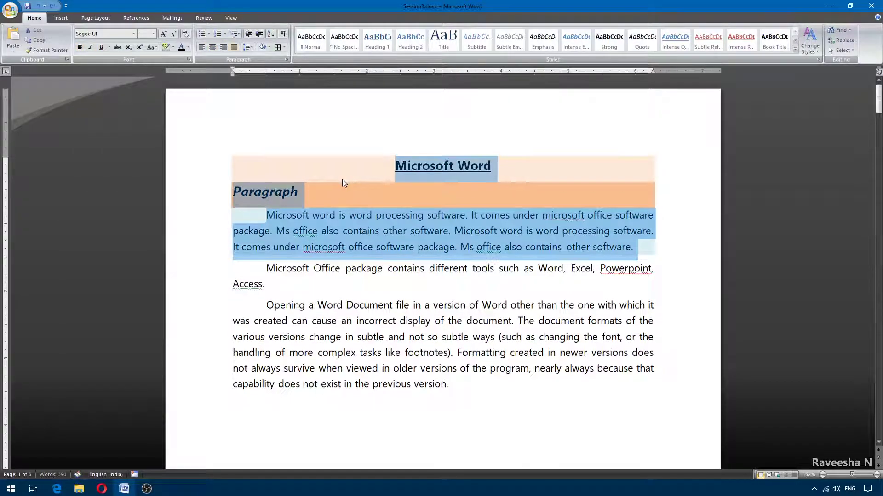
key("ctrl+z")
key("ctrl+z")
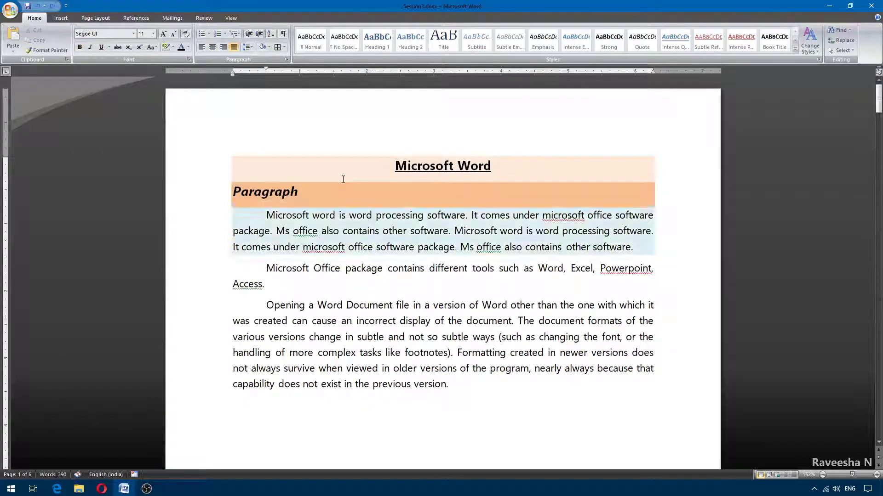
left_click(285, 48)
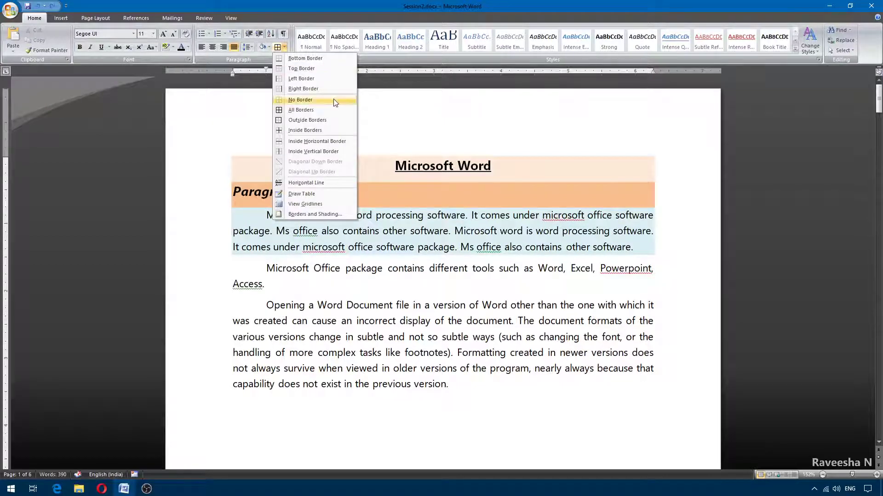
left_click(303, 111)
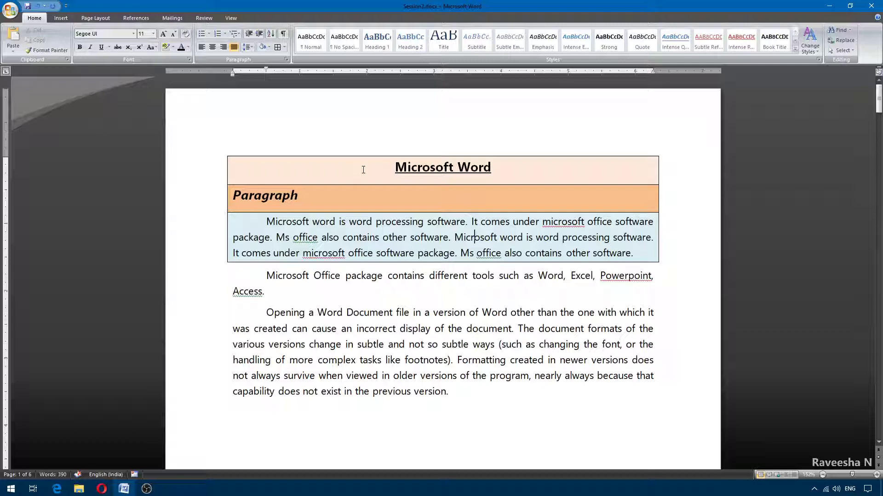
left_click_drag(394, 167, 654, 261)
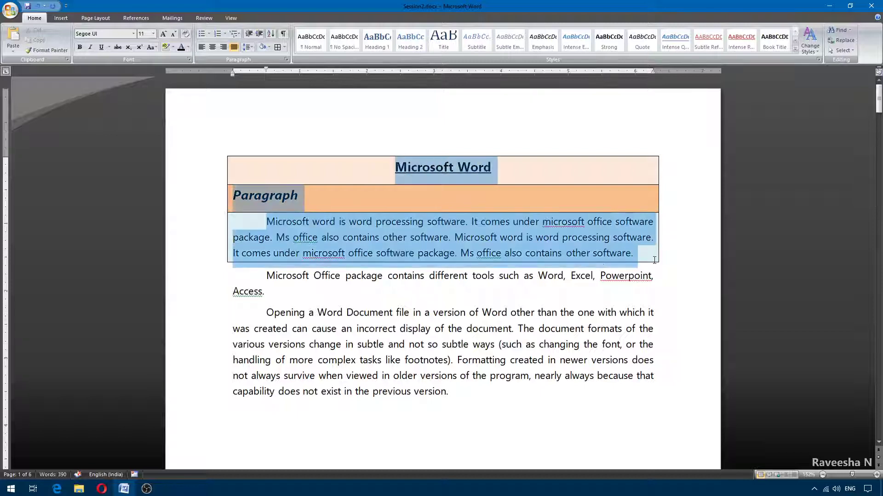
left_click(284, 47)
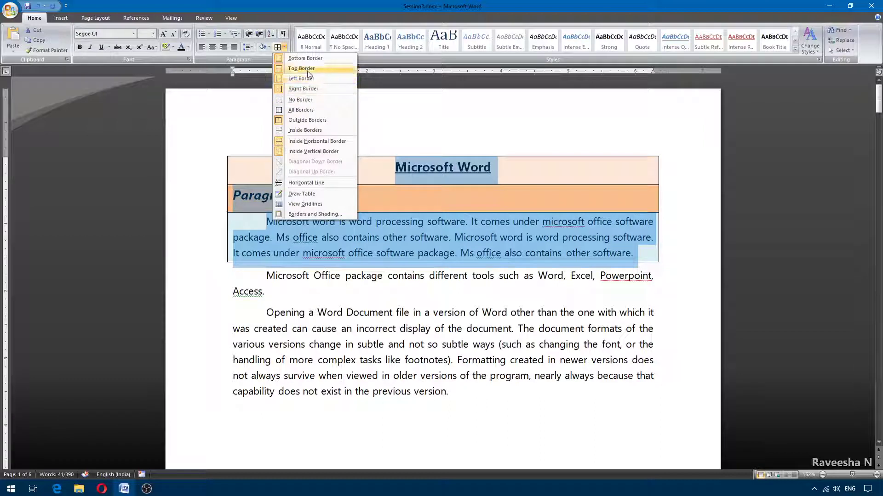
left_click(279, 59)
left_click(366, 195)
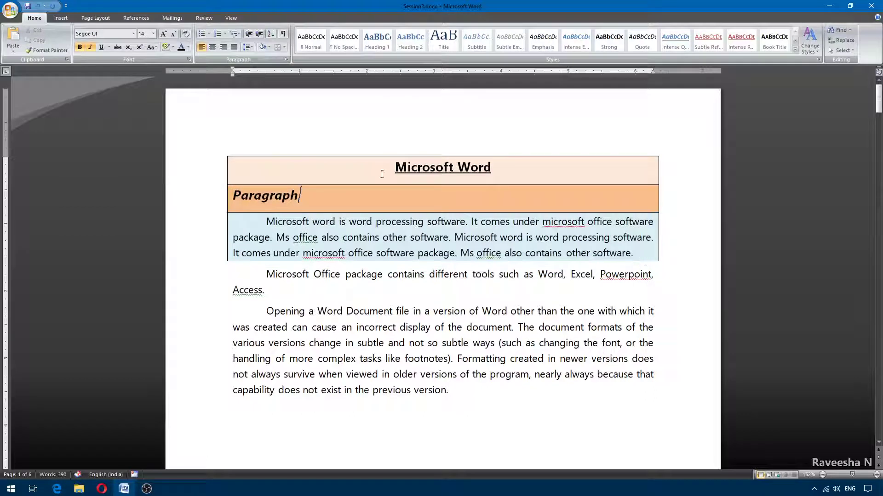
left_click_drag(394, 174, 497, 177)
left_click(284, 46)
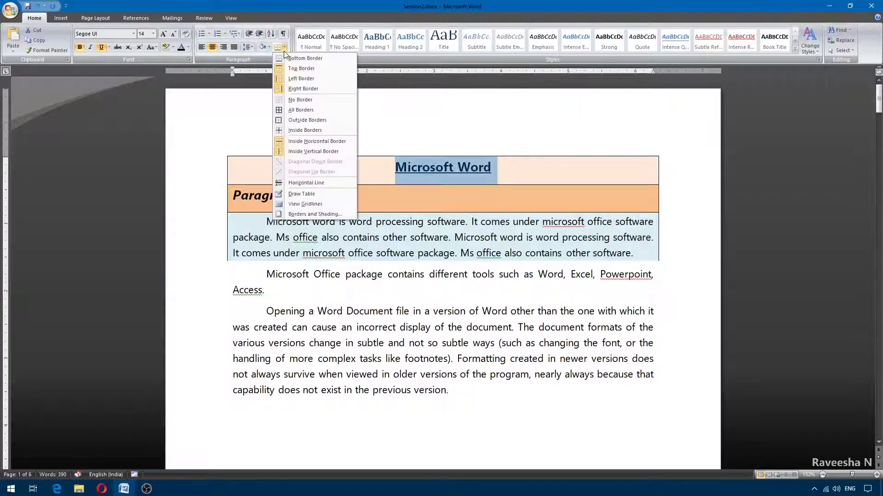
left_click(287, 60)
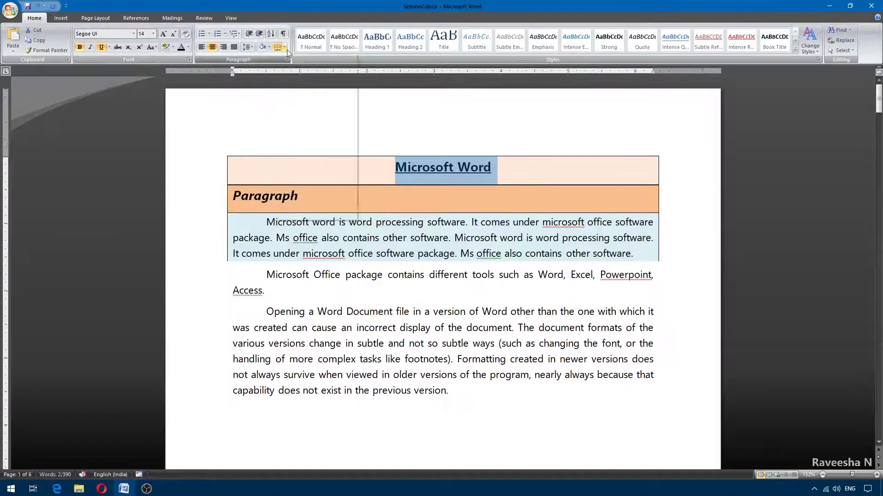
left_click(284, 47)
left_click(295, 73)
left_click_drag(408, 173, 630, 254)
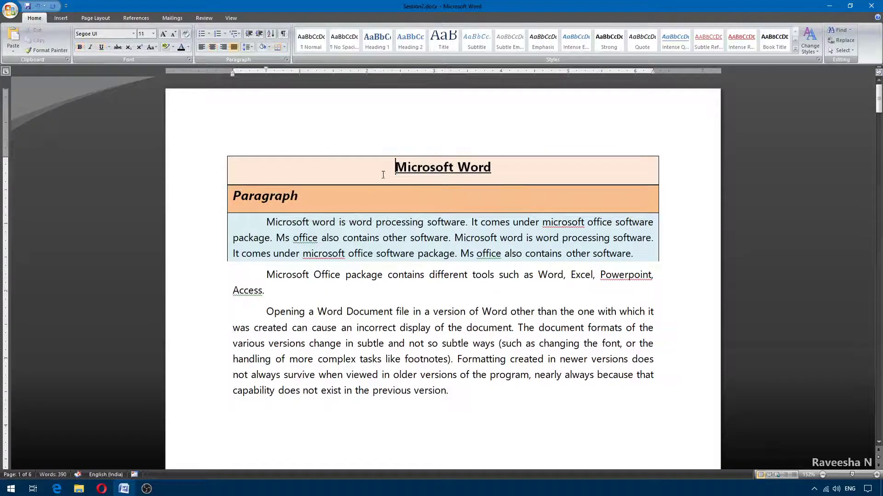
left_click(284, 47)
left_click(295, 115)
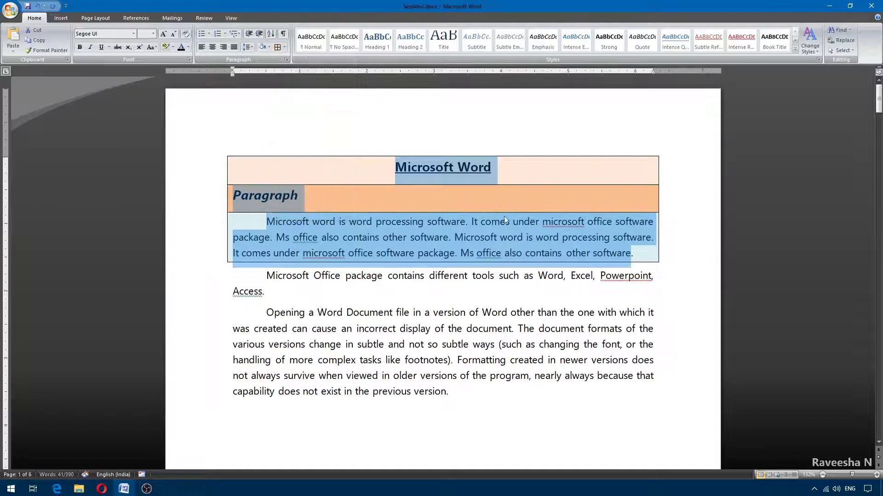
left_click(284, 47)
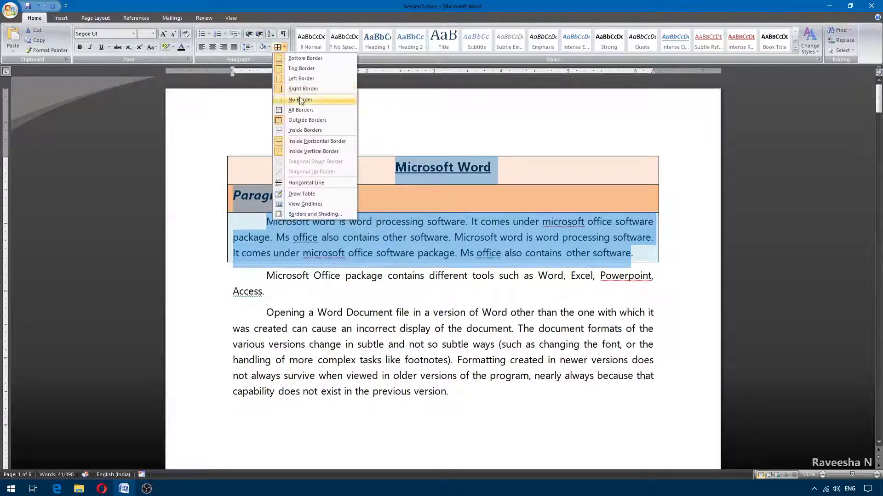
left_click(300, 99)
left_click(411, 202)
left_click(242, 170)
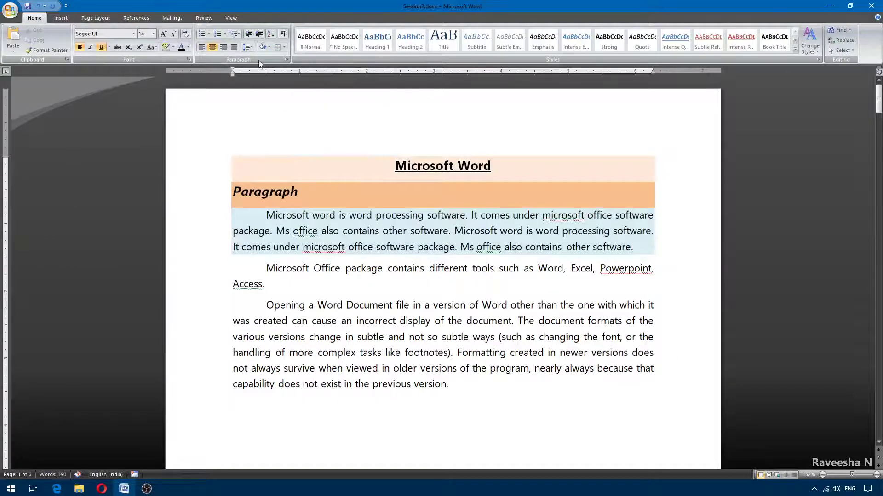
left_click(284, 47)
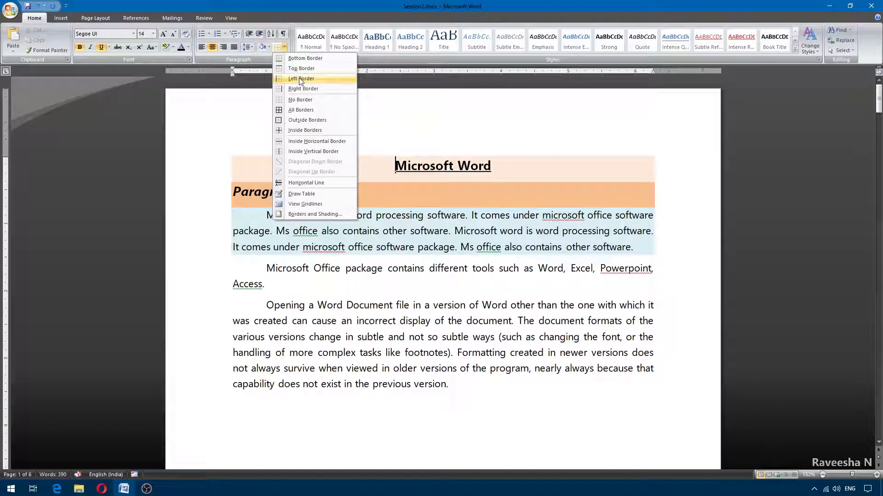
left_click(304, 121)
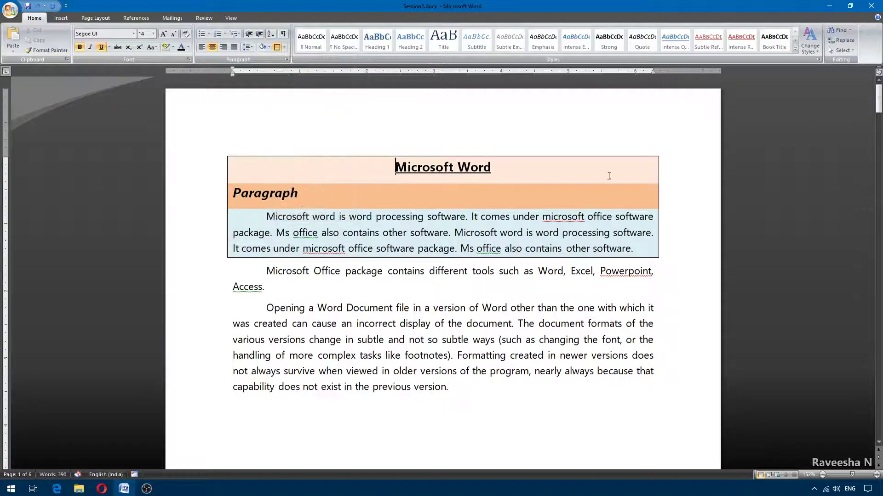
left_click_drag(395, 166, 638, 251)
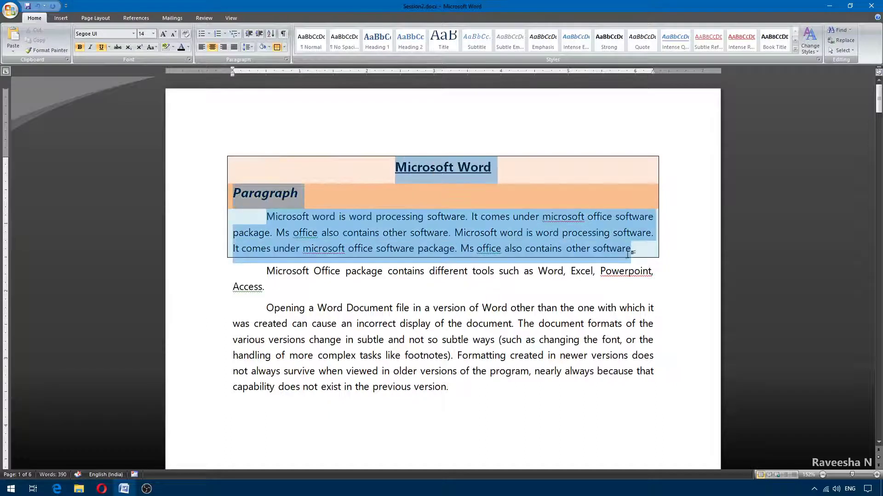
left_click(285, 47)
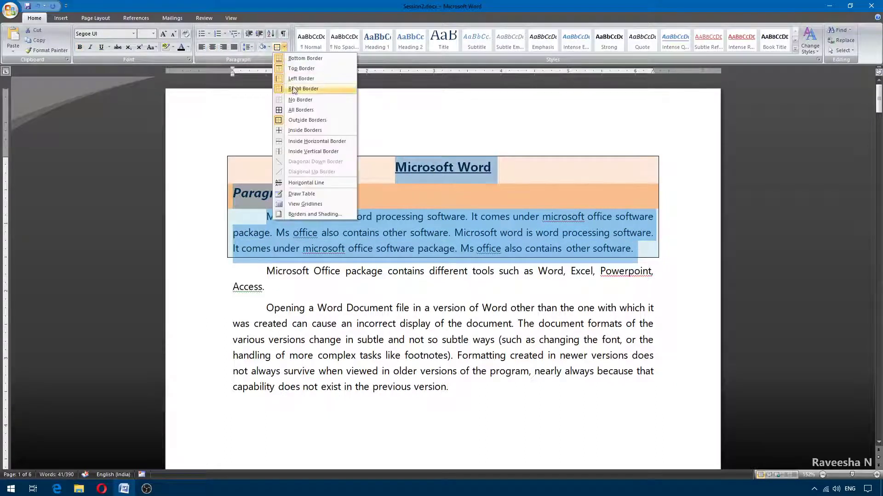
left_click(300, 110)
left_click(408, 192)
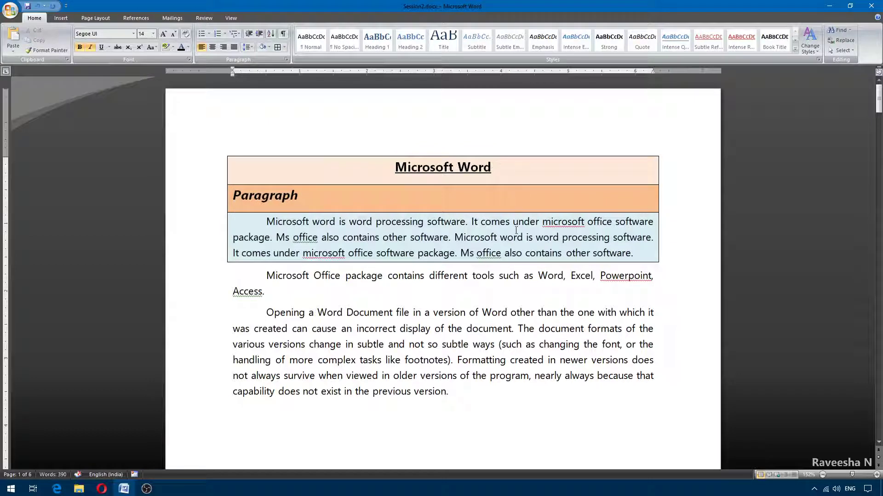
left_click(285, 47)
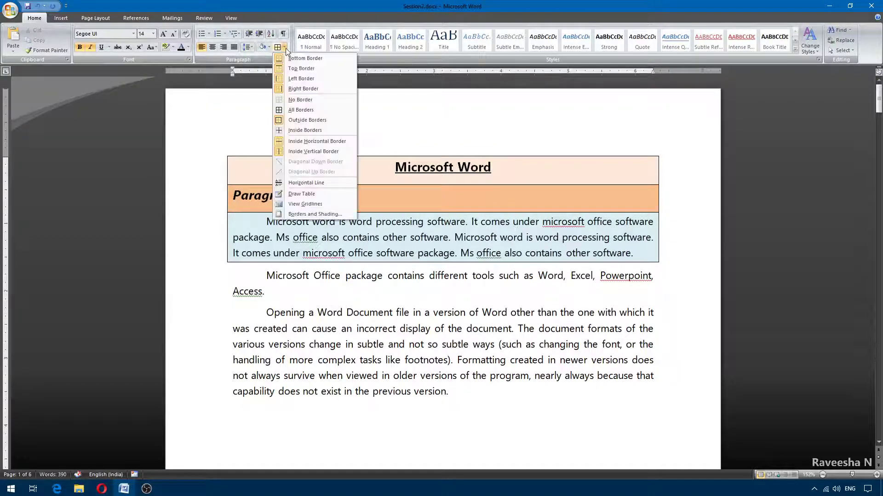
left_click(301, 78)
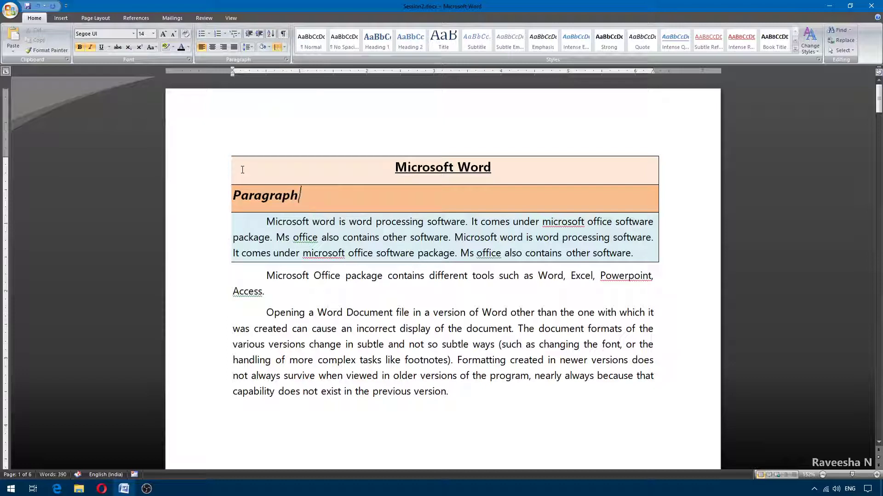
key("ctrl+z")
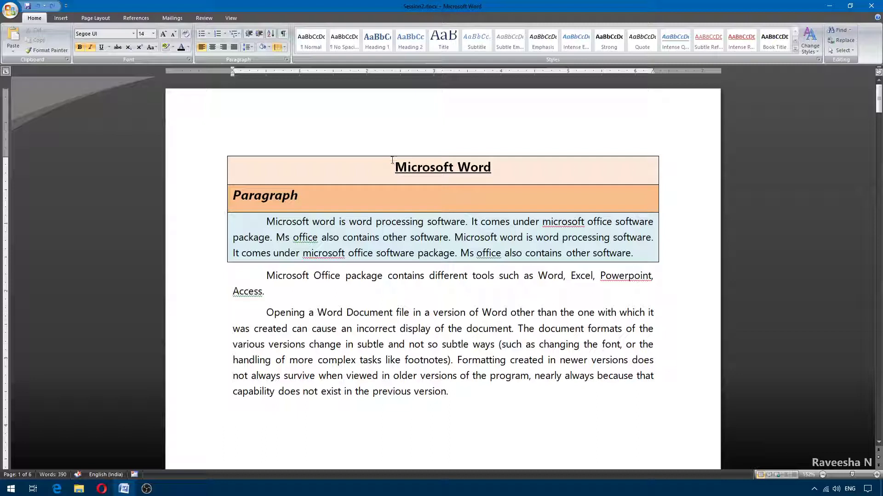
Step: Select the title, Paragraph heading and body paragraph together
left_click(286, 48)
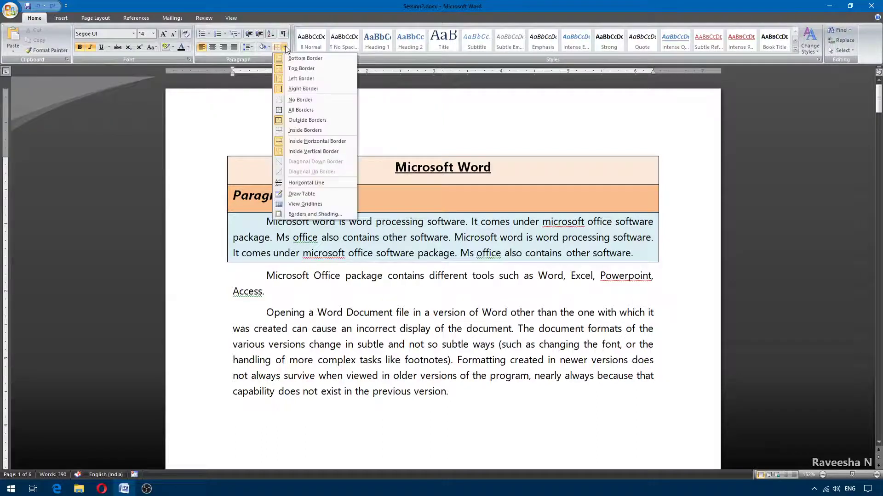
left_click(302, 214)
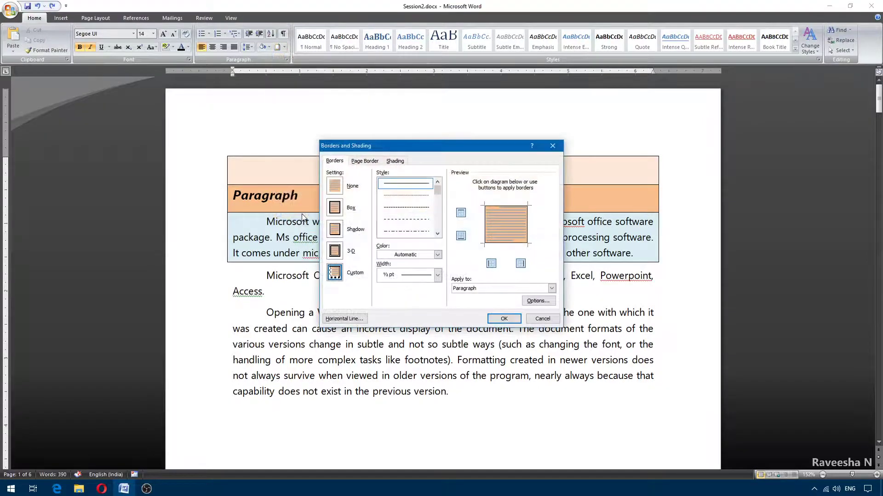
left_click(504, 318)
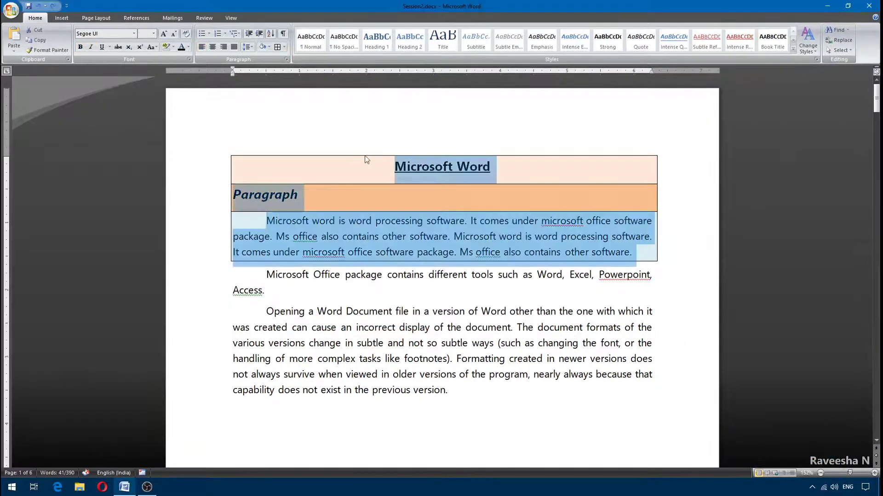
left_click_drag(392, 167, 641, 259)
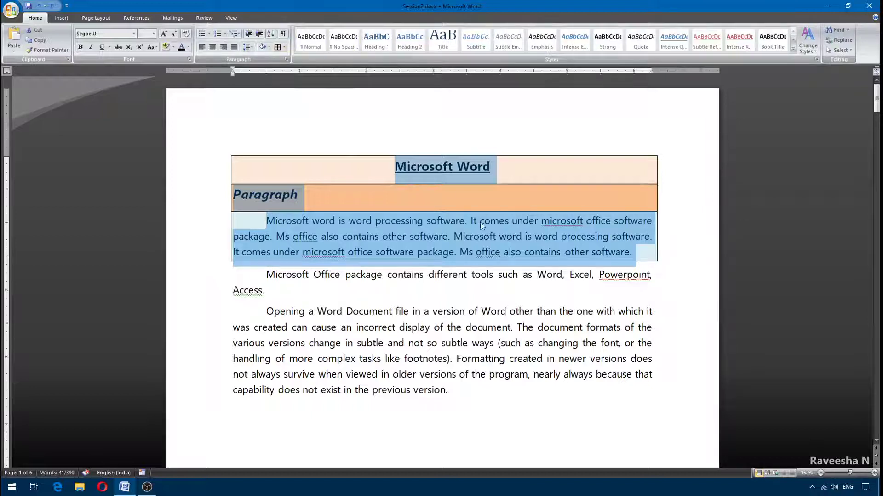
left_click(448, 167)
left_click_drag(447, 166, 494, 171)
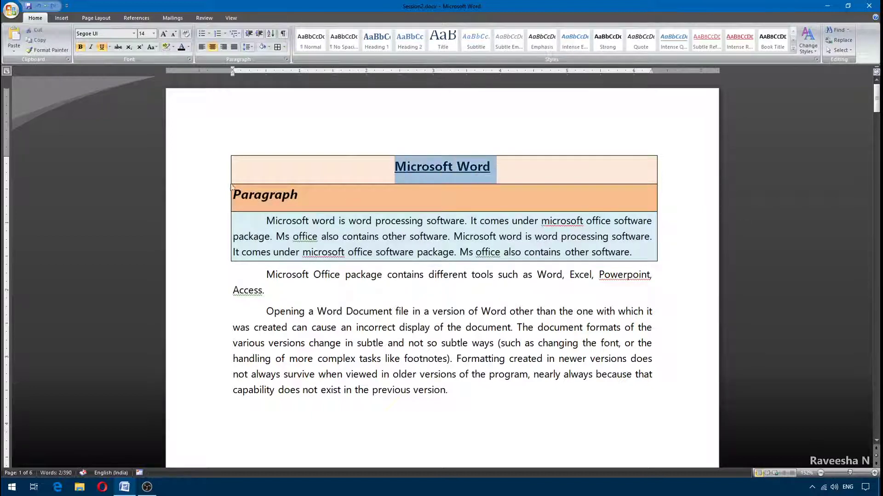
left_click_drag(234, 195, 322, 209)
left_click_drag(264, 221, 633, 256)
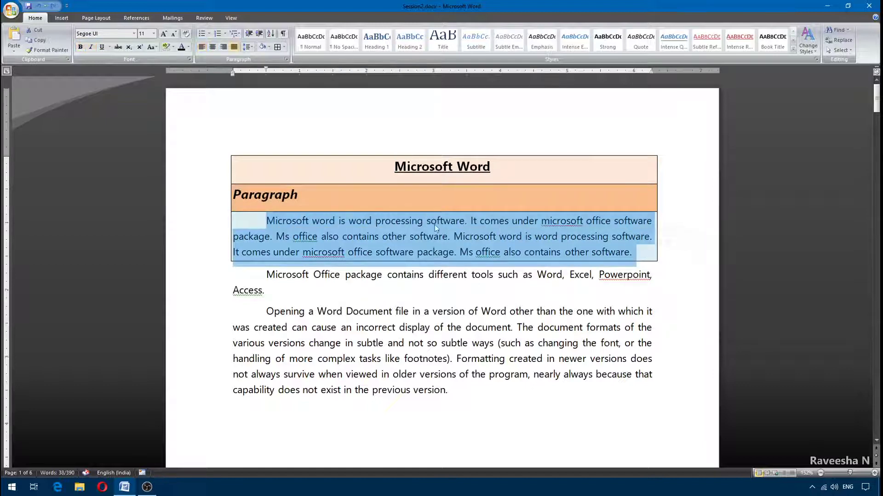
left_click(549, 222)
left_click_drag(382, 165, 657, 257)
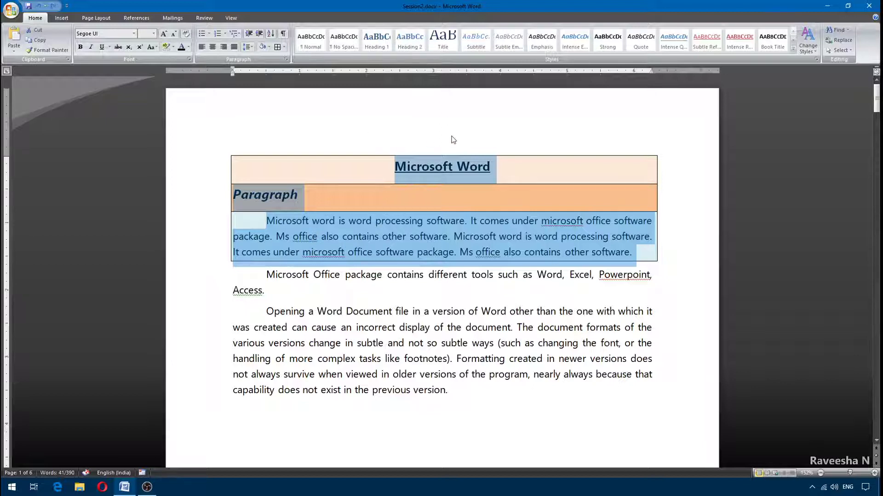
Step: Give the selected paragraphs a custom dark blue ½ pt border in Borders and Shading
left_click(284, 47)
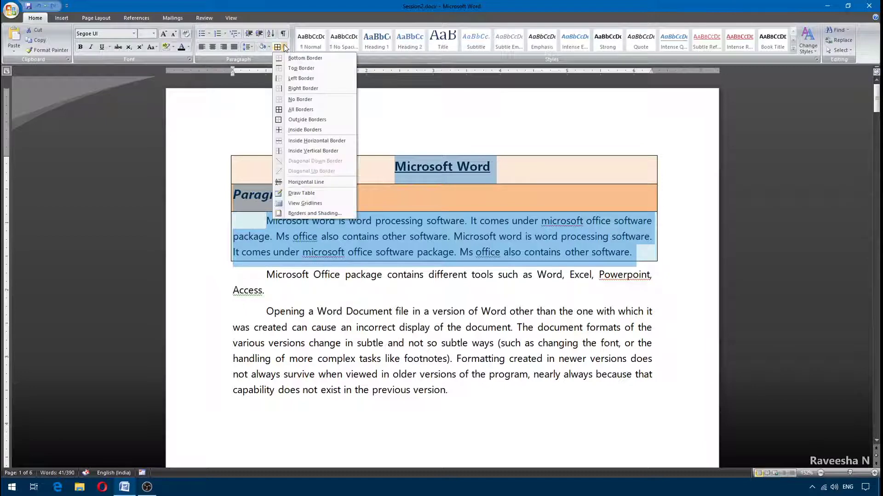
left_click(314, 214)
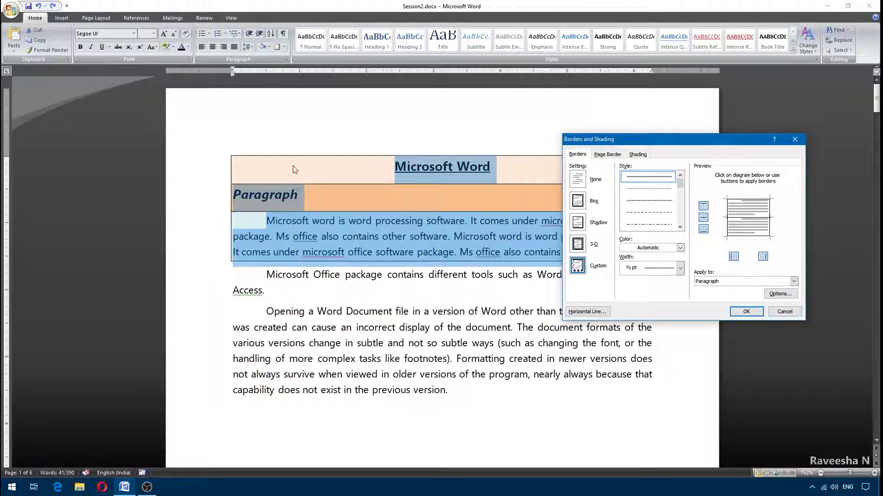
scroll(681, 227, "down", 3)
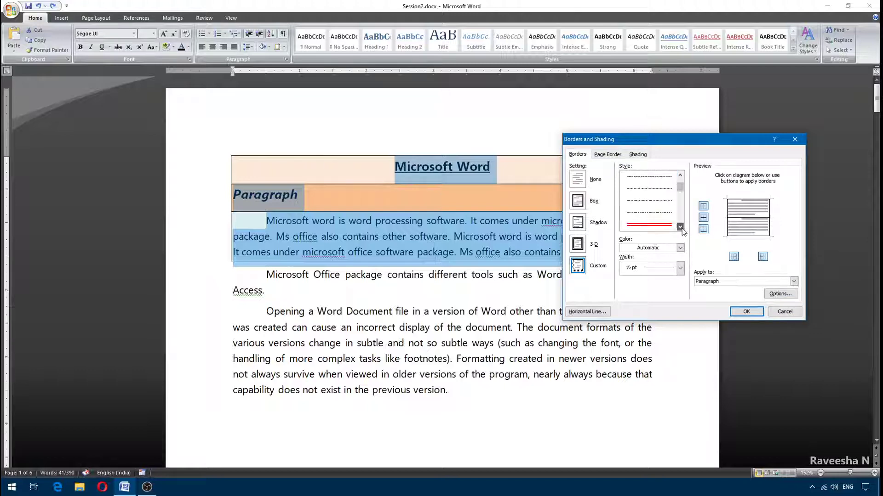
left_click(664, 214)
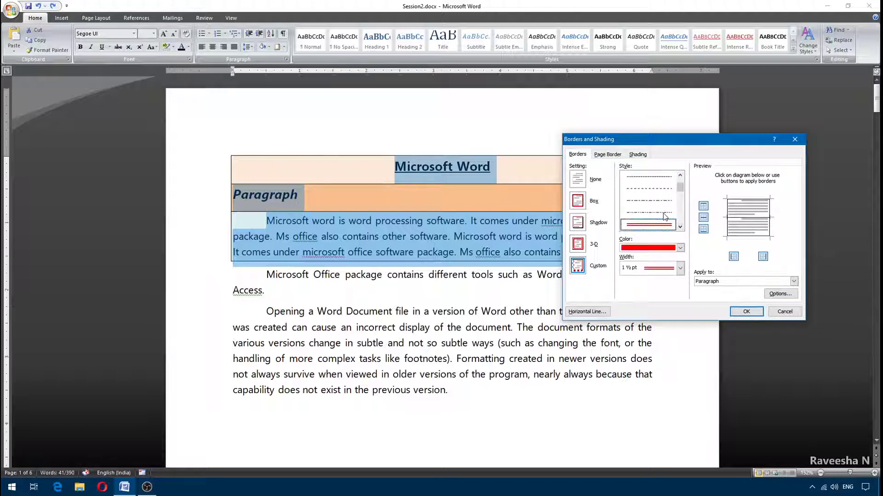
left_click(680, 248)
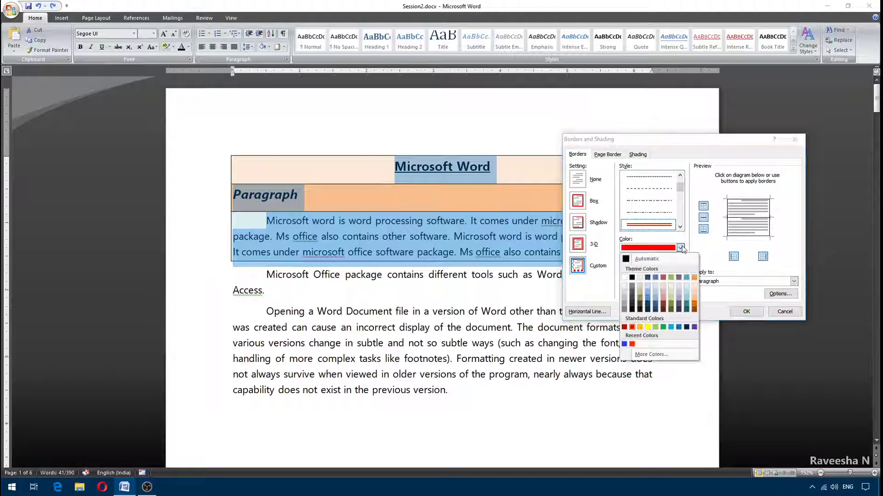
left_click(687, 327)
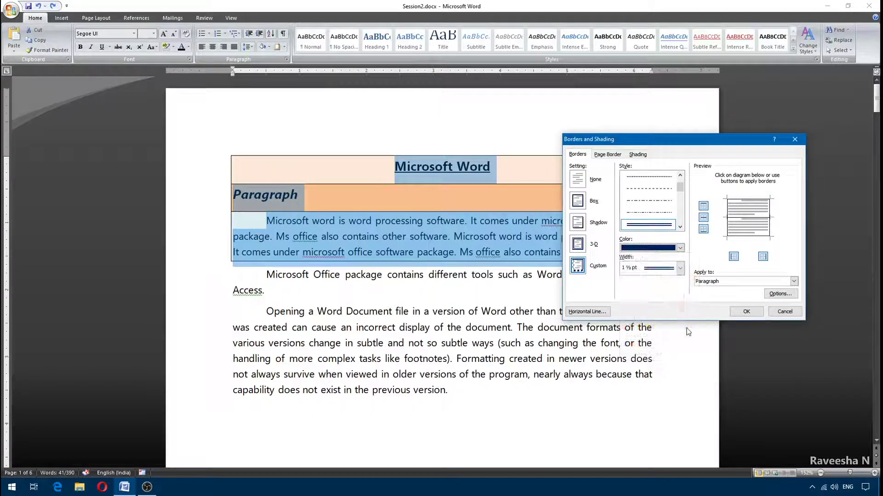
left_click(680, 268)
left_click(662, 294)
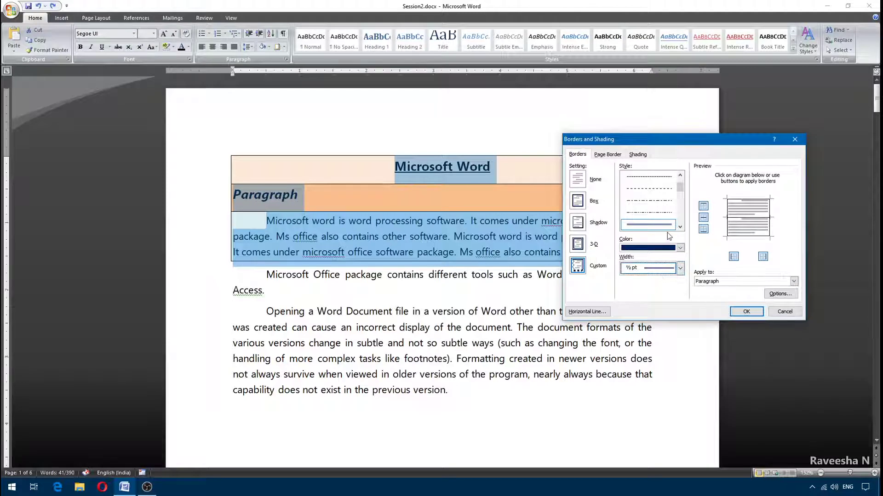
left_click(738, 312)
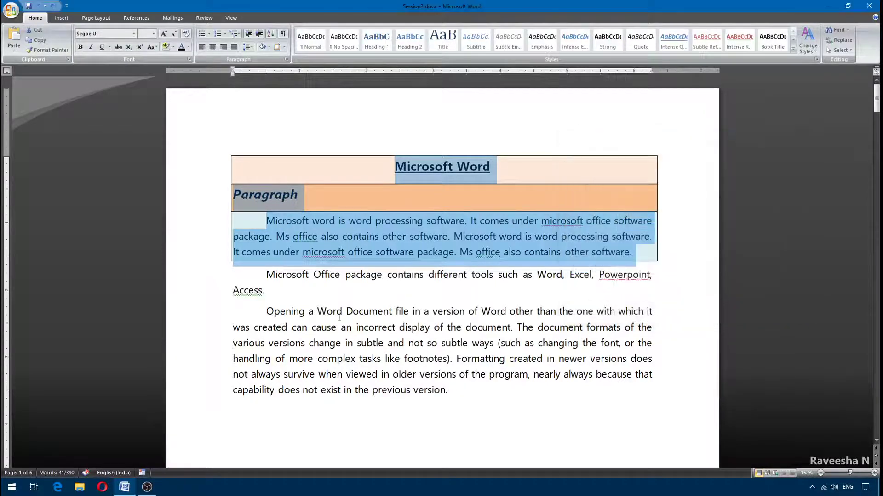
left_click(434, 193)
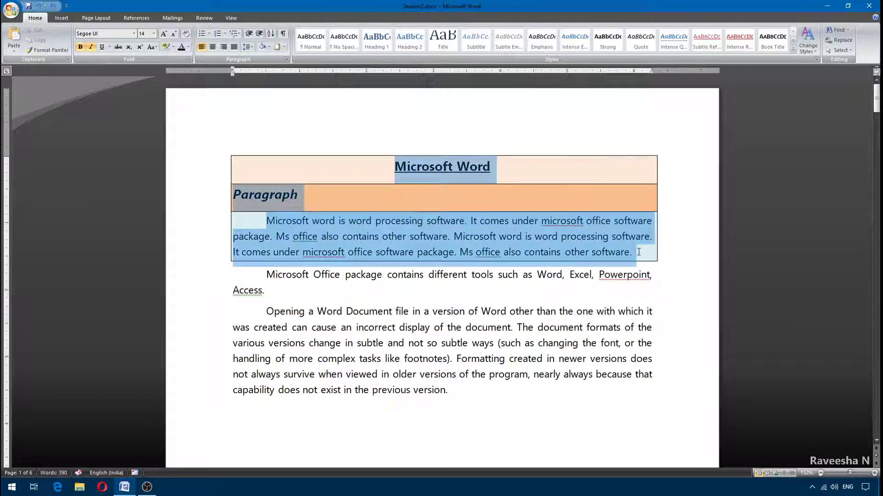
left_click_drag(638, 252, 638, 252)
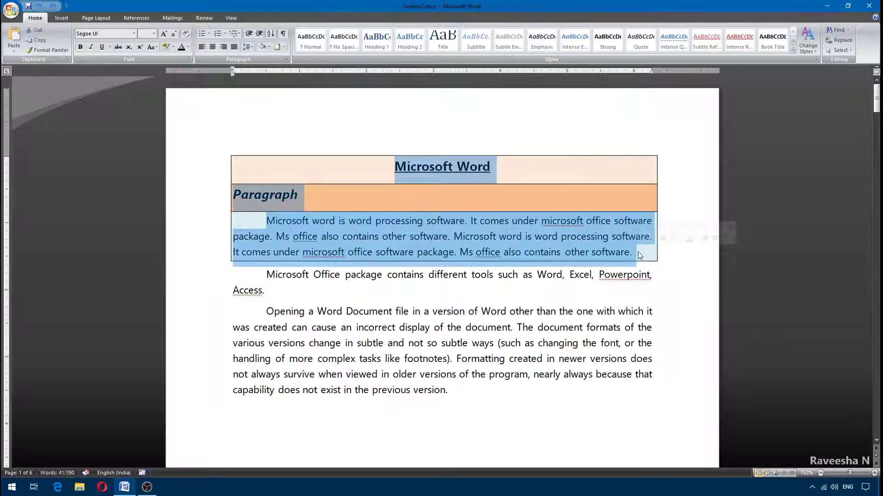
Step: Replace the block's borders with No Border, then apply All Borders around and between rows
left_click(285, 47)
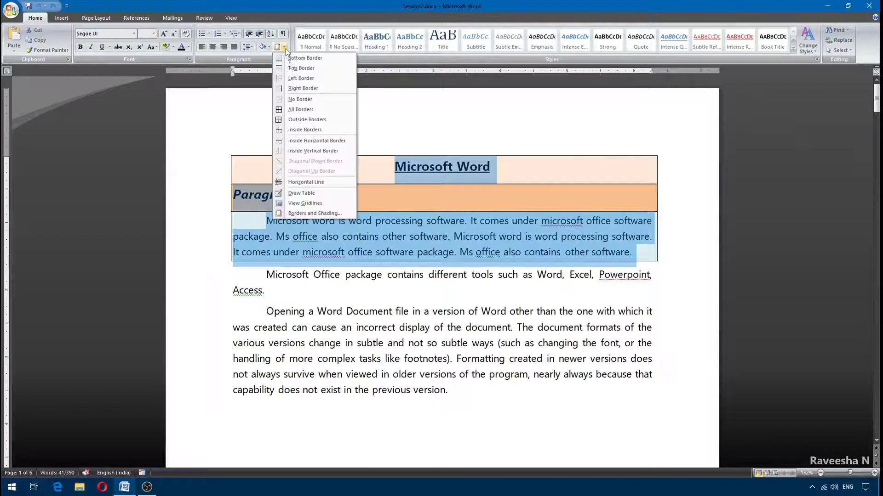
left_click(308, 100)
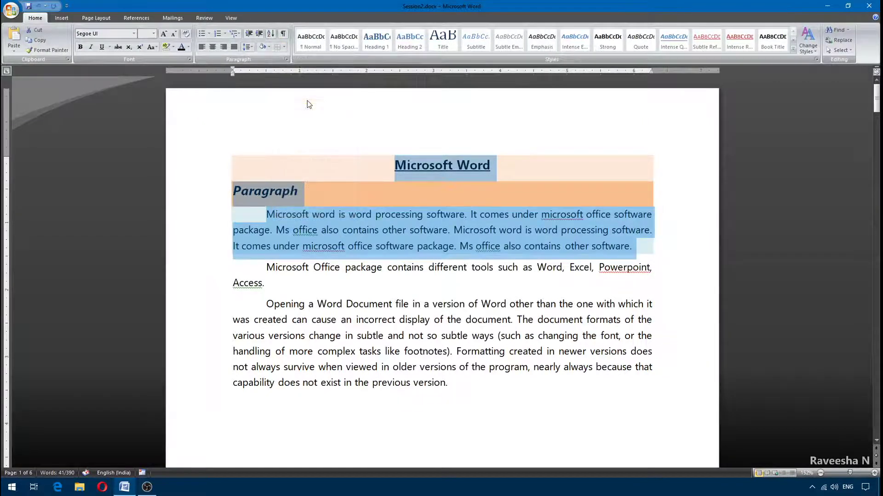
left_click(284, 47)
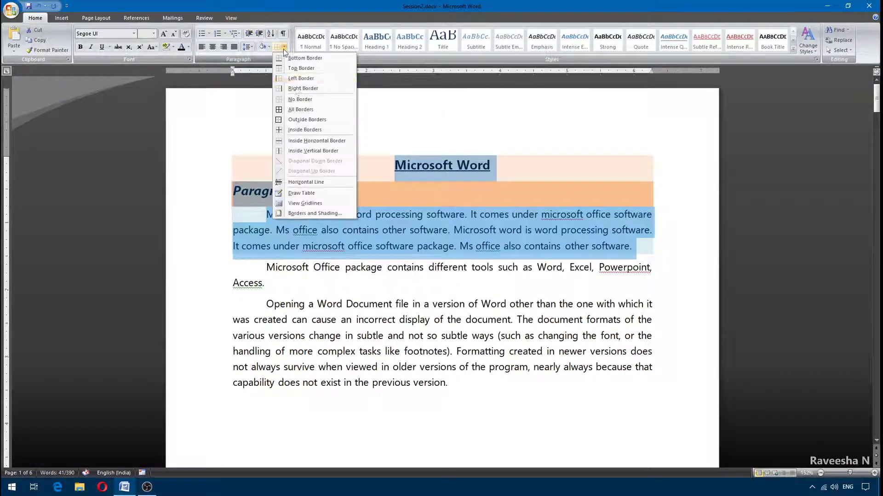
left_click(299, 110)
left_click(322, 278)
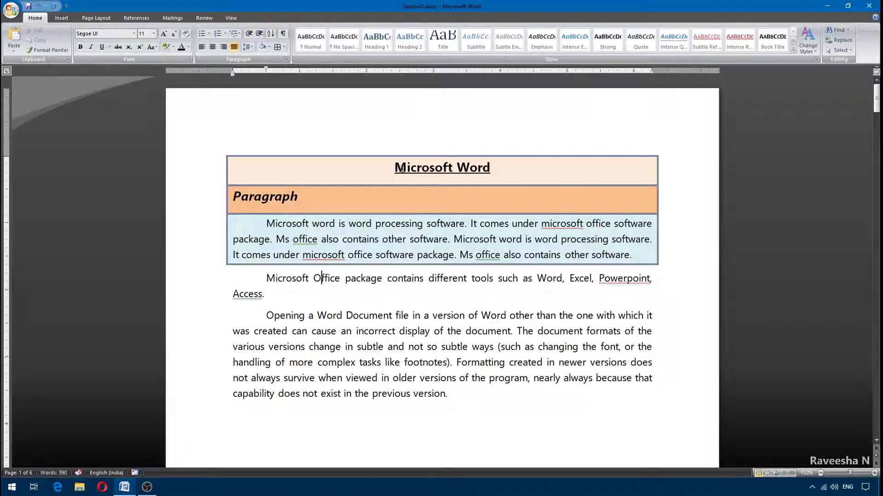
left_click_drag(400, 169, 640, 252)
Step: Frame the block with a red Box border and add red All Borders dividers
left_click(284, 46)
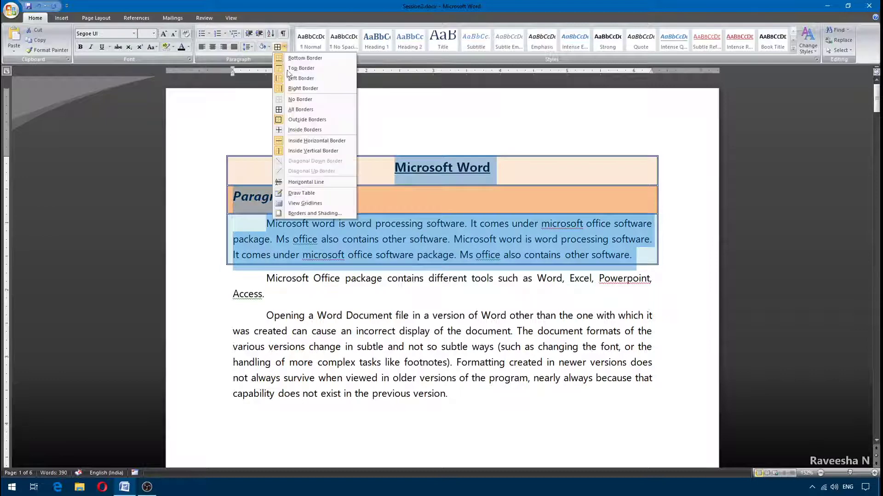
left_click(300, 99)
left_click(284, 47)
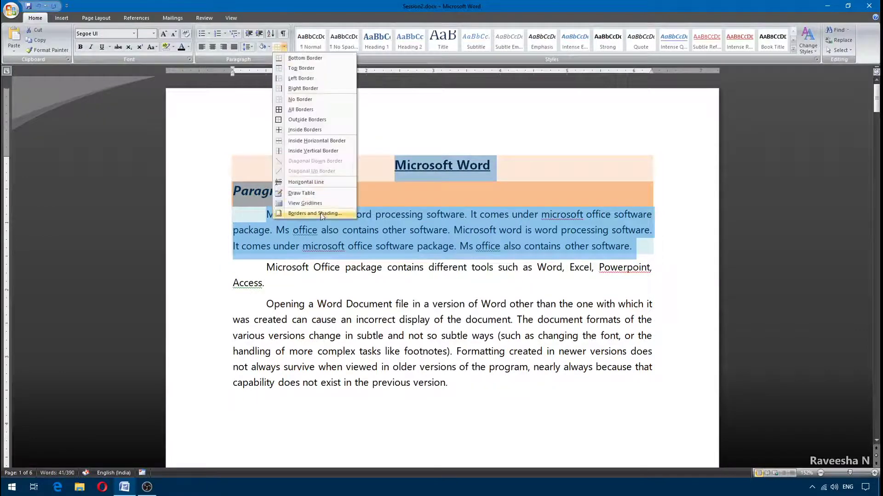
left_click(321, 215)
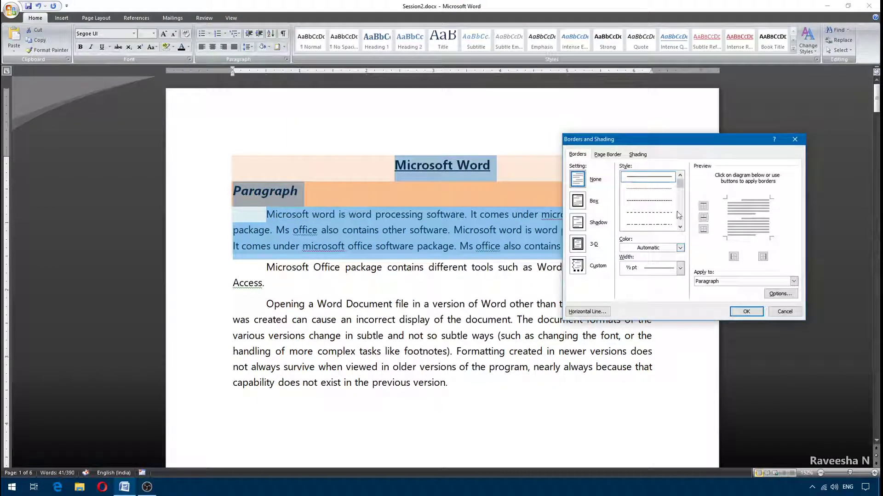
scroll(677, 215, "down", 3)
left_click(666, 226)
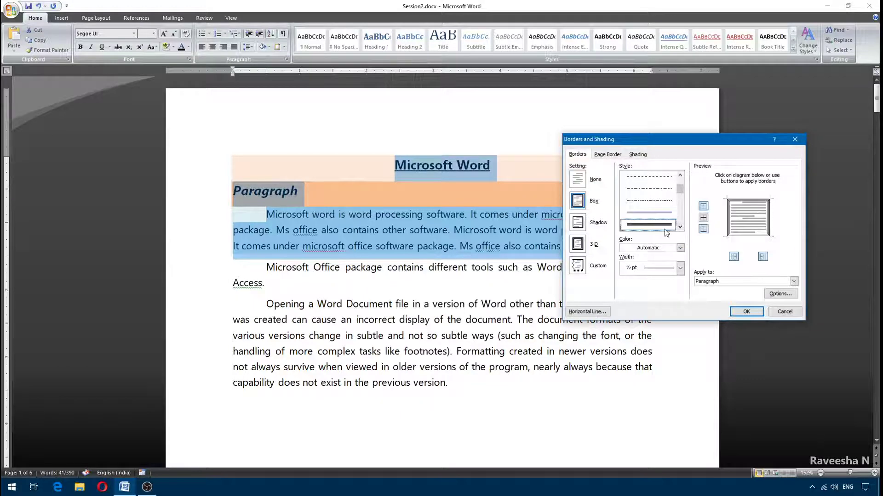
left_click(680, 249)
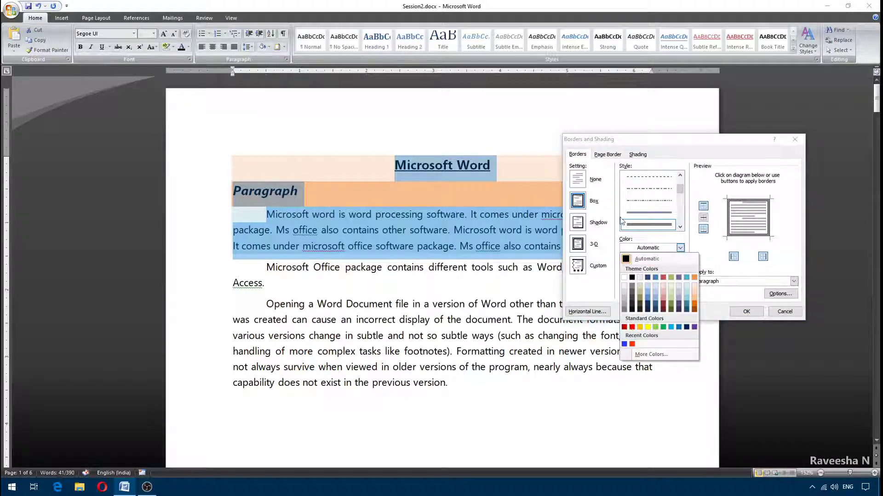
left_click(632, 327)
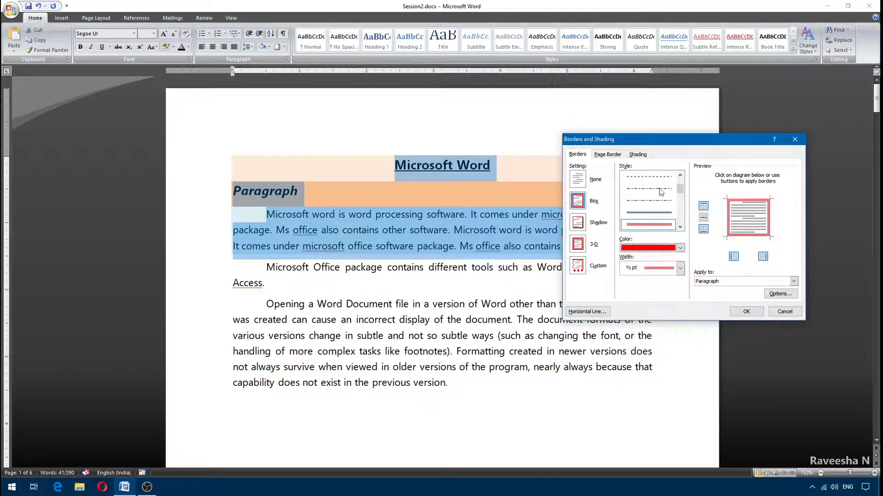
left_click(746, 312)
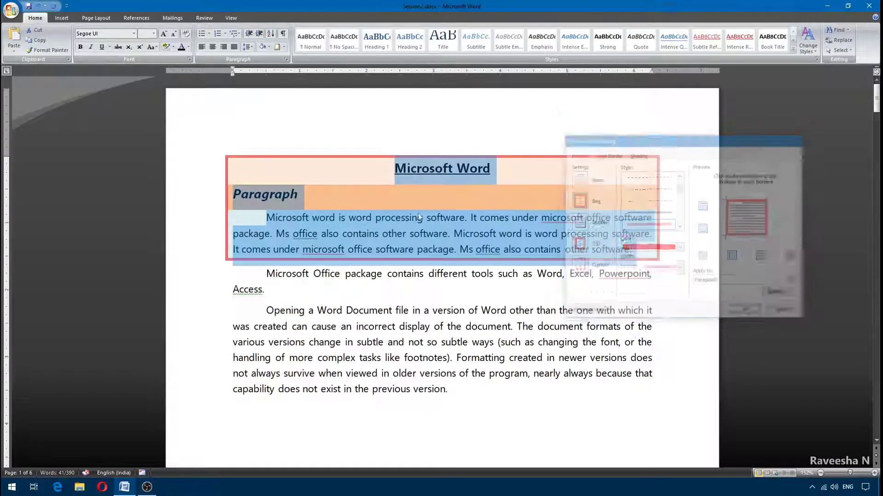
left_click(283, 47)
left_click(301, 109)
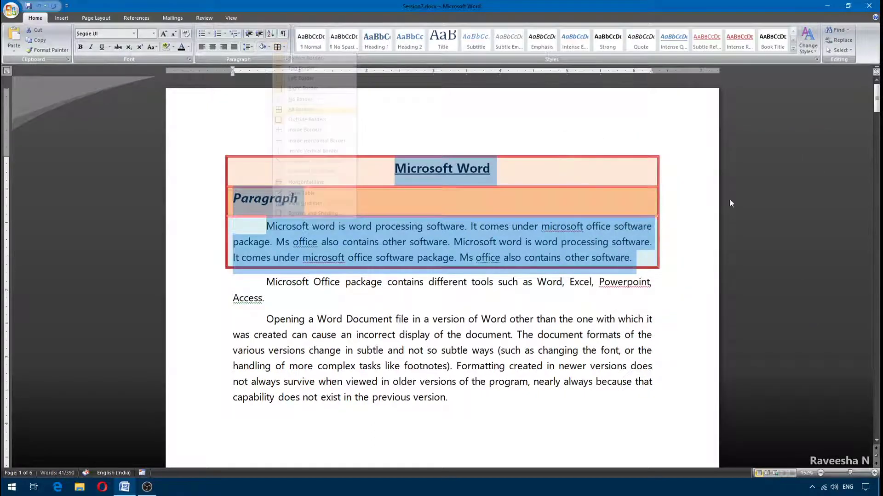
left_click(677, 246)
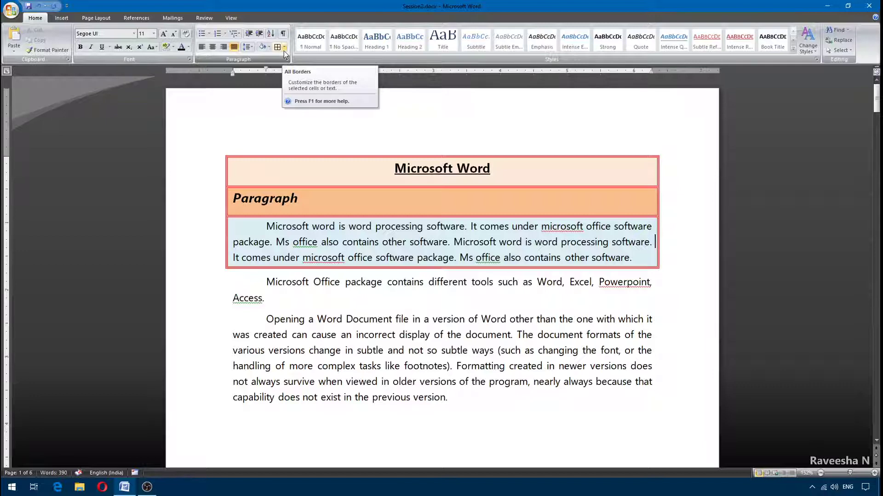
Step: Review the Page Border and Shading tabs in Borders and Shading, then cancel
left_click(284, 48)
left_click(313, 216)
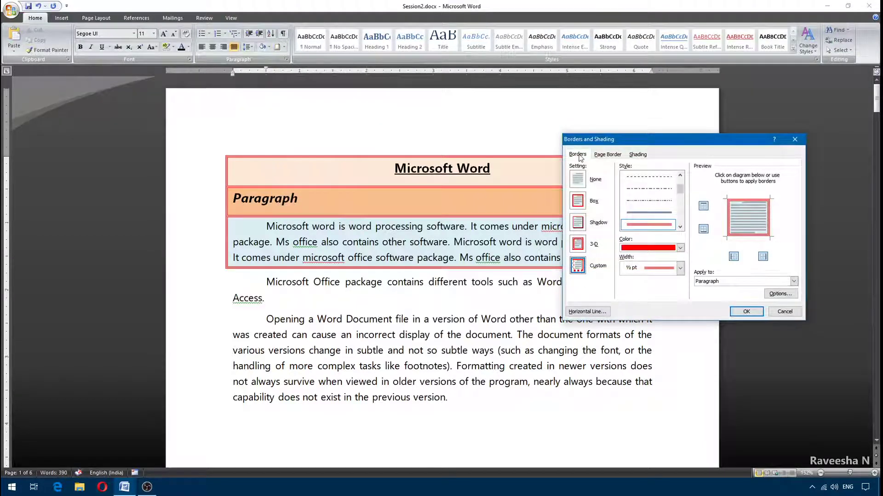
left_click(607, 154)
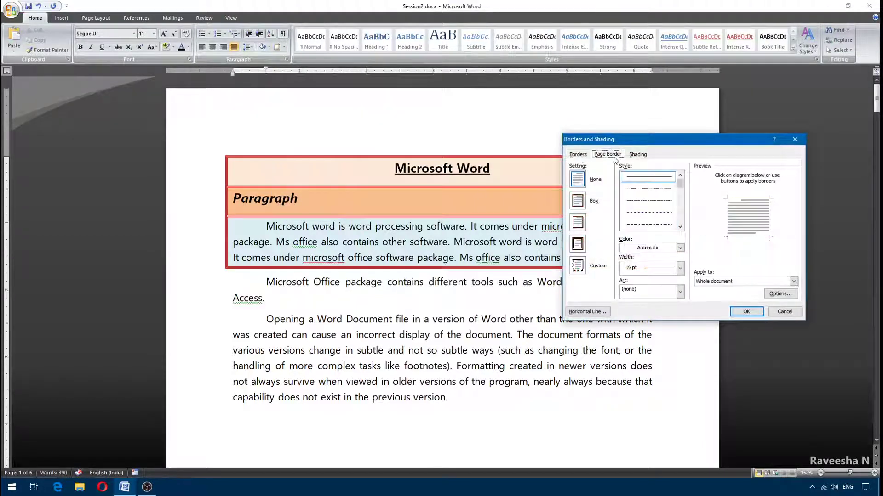
left_click(644, 155)
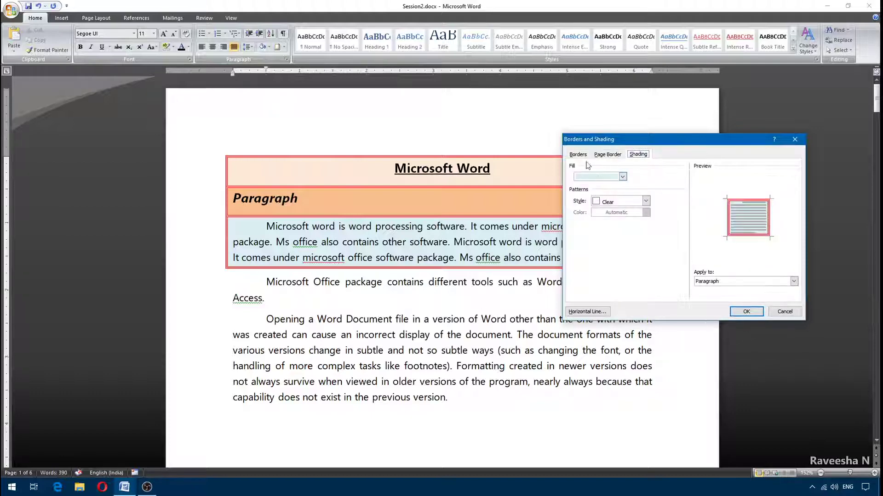
left_click(785, 312)
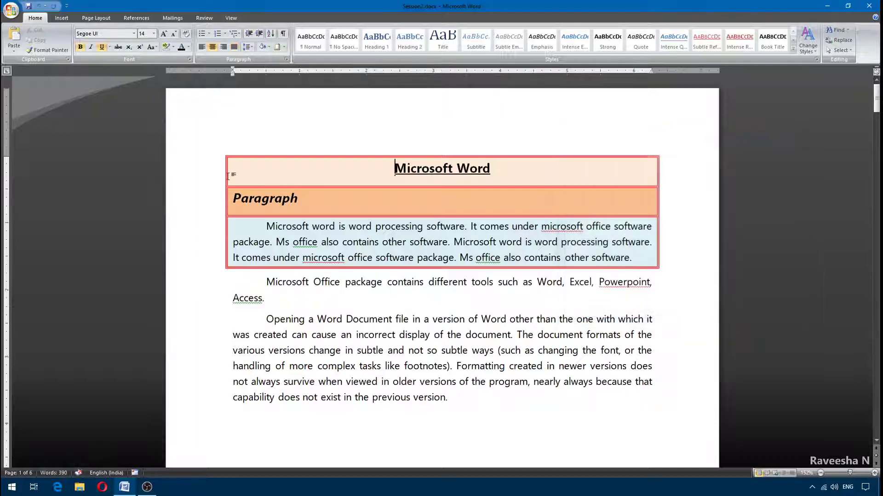
Step: Fill the 'Microsoft Word' title with light blue shading via the Borders and Shading Shading tab
left_click_drag(468, 170, 495, 169)
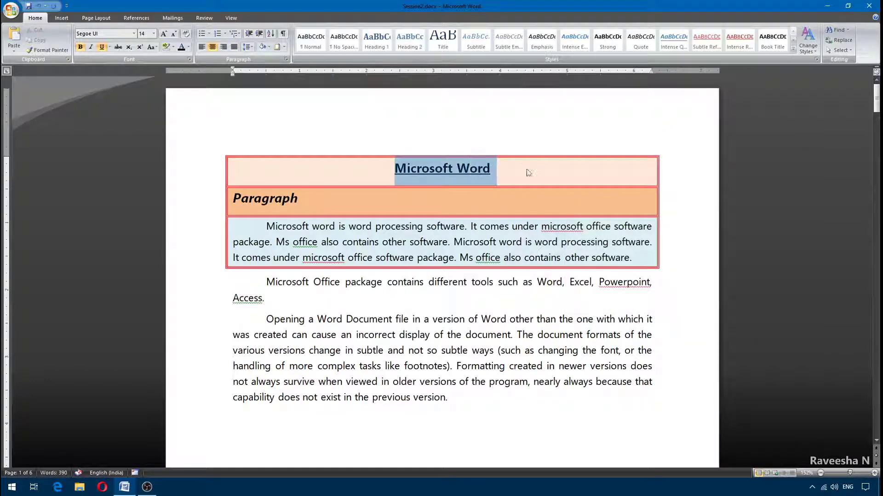
left_click(284, 47)
left_click(317, 213)
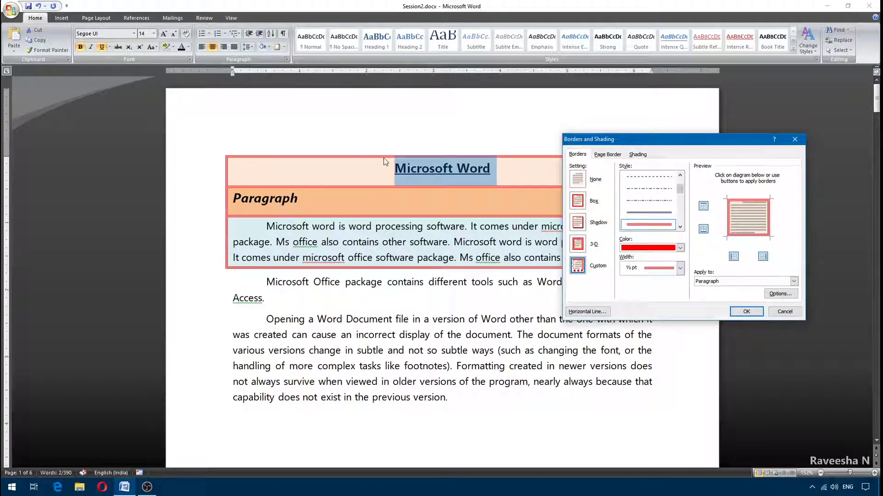
left_click(639, 154)
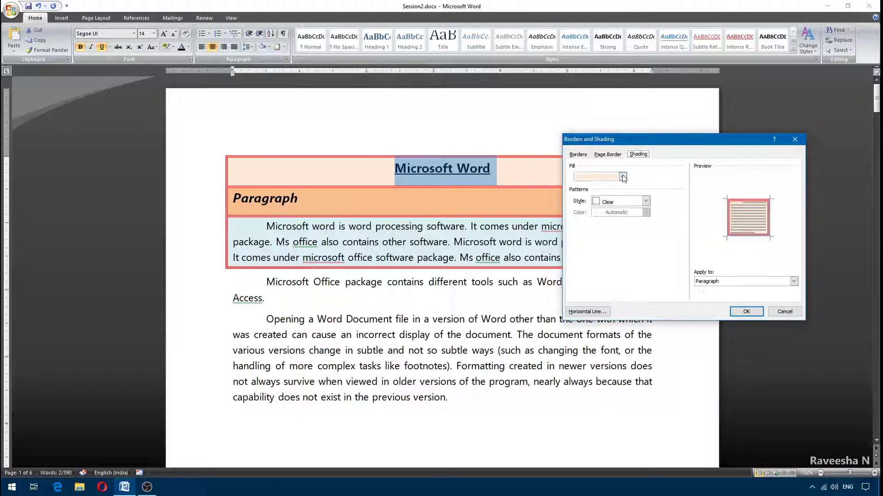
left_click(623, 176)
left_click(672, 213)
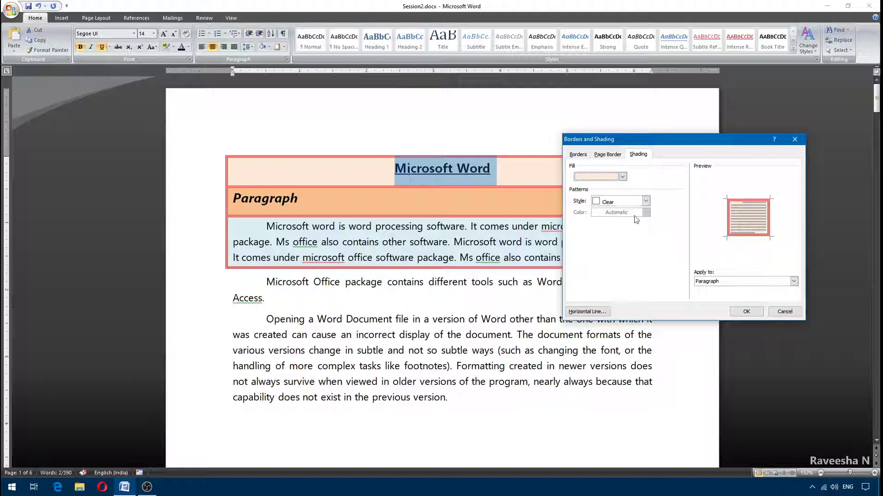
left_click(645, 201)
left_click(646, 202)
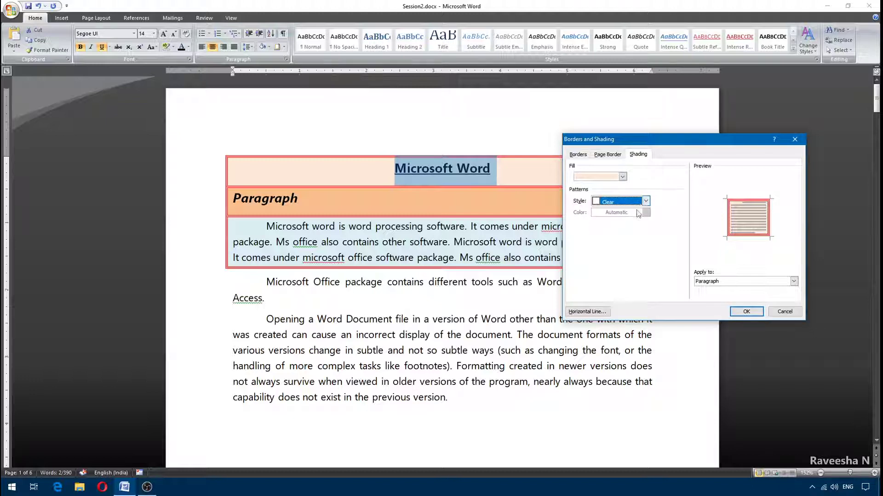
left_click(623, 176)
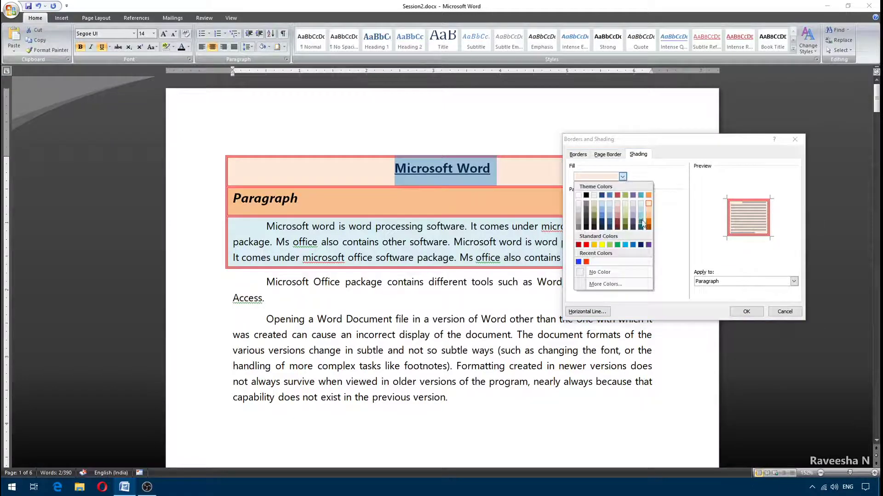
left_click(600, 272)
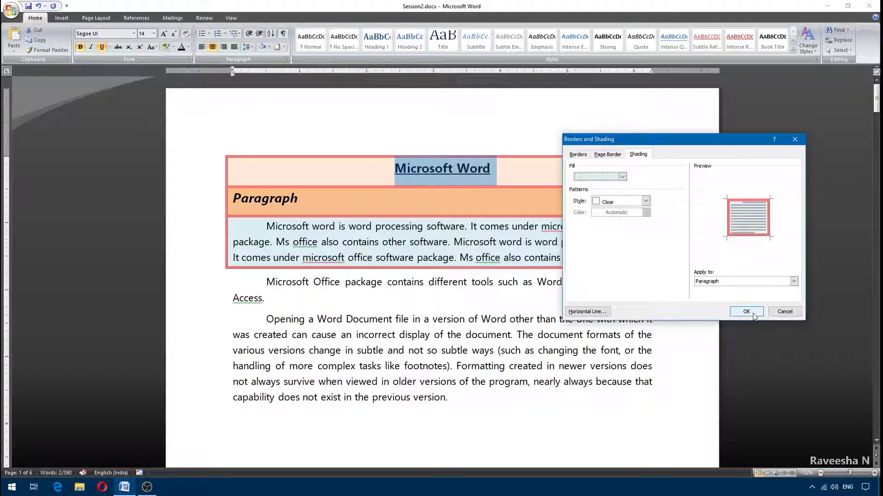
left_click(749, 313)
left_click(309, 212)
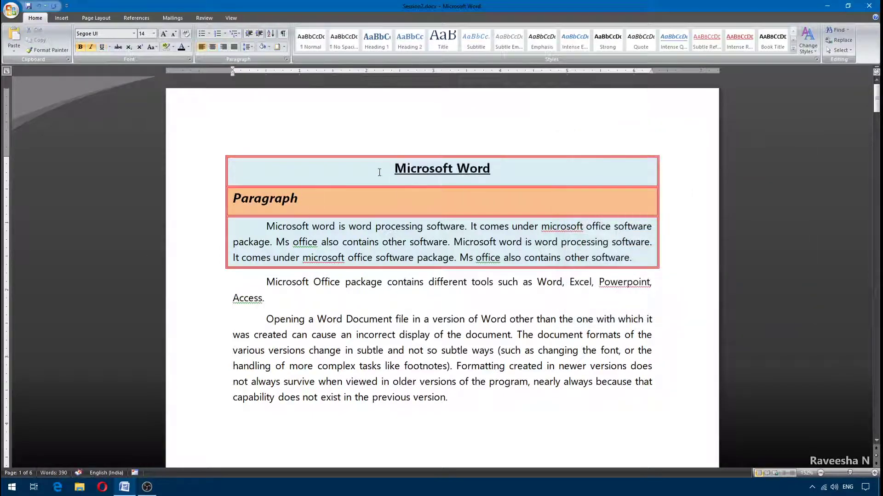
left_click_drag(391, 170, 514, 169)
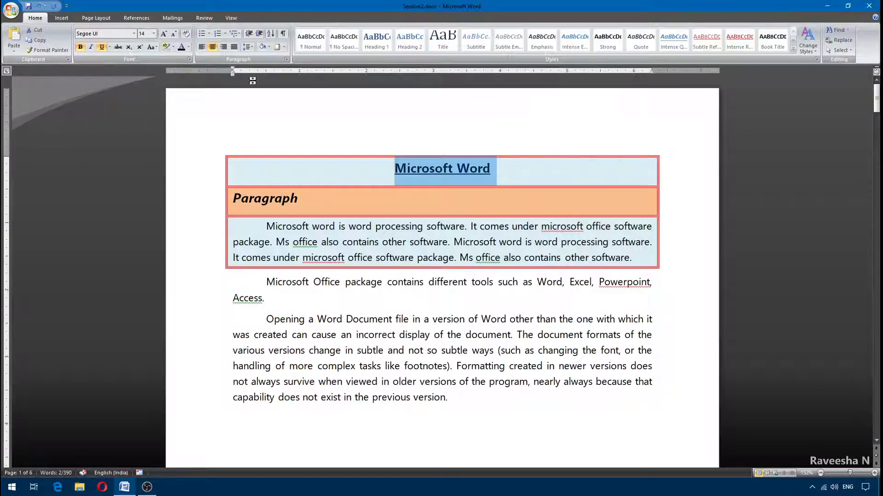
left_click(284, 47)
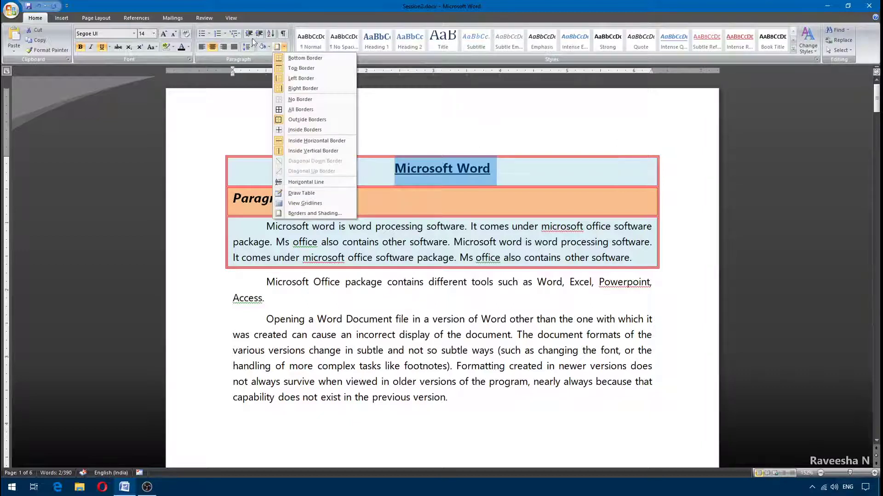
left_click(478, 318)
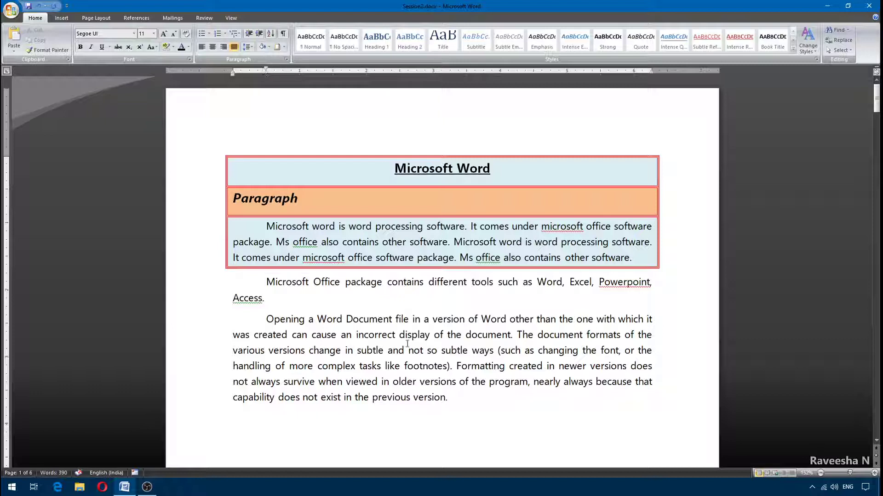
left_click_drag(452, 399, 229, 323)
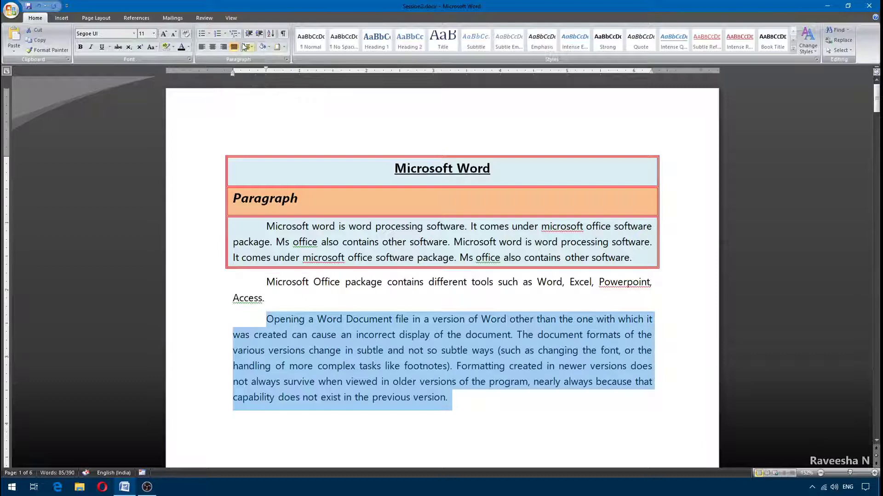
left_click(259, 33)
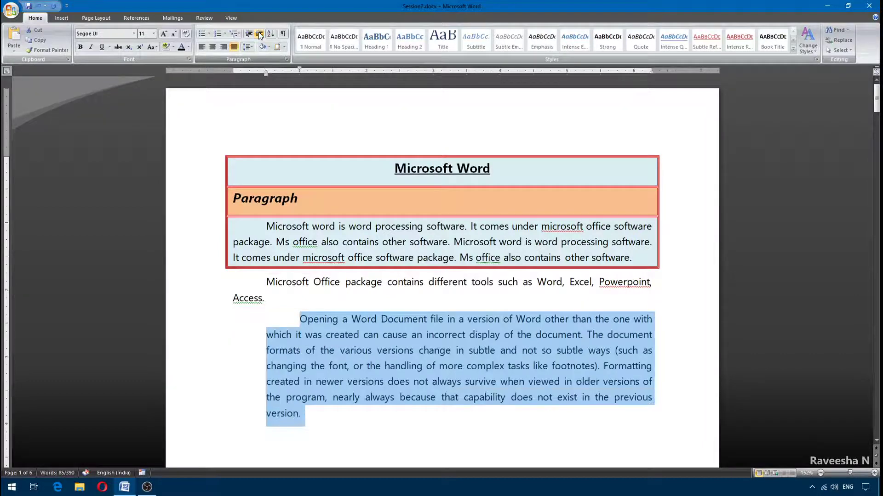
left_click(259, 33)
left_click(259, 34)
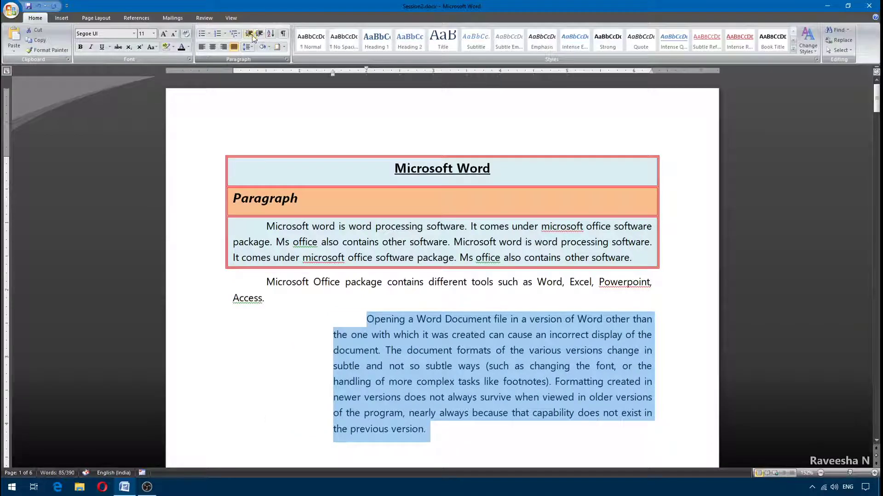
left_click(248, 35)
left_click(248, 35)
left_click(248, 34)
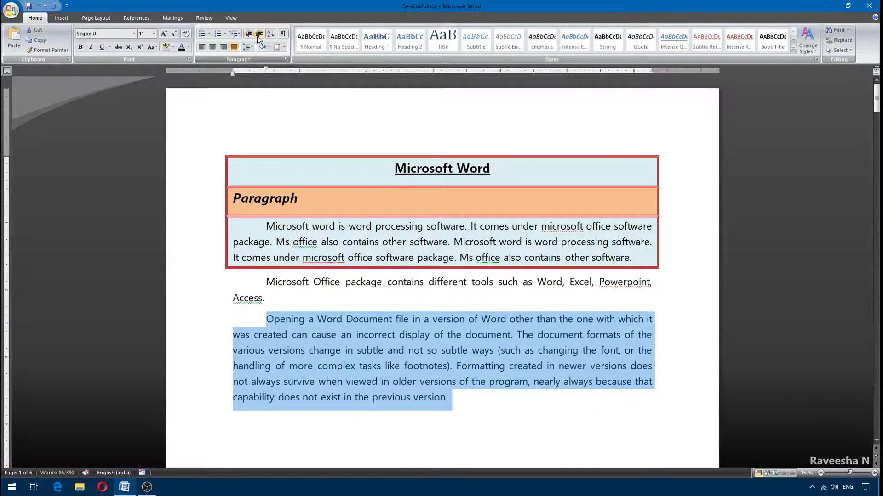
left_click(258, 36)
left_click(258, 36)
left_click(248, 34)
left_click(247, 35)
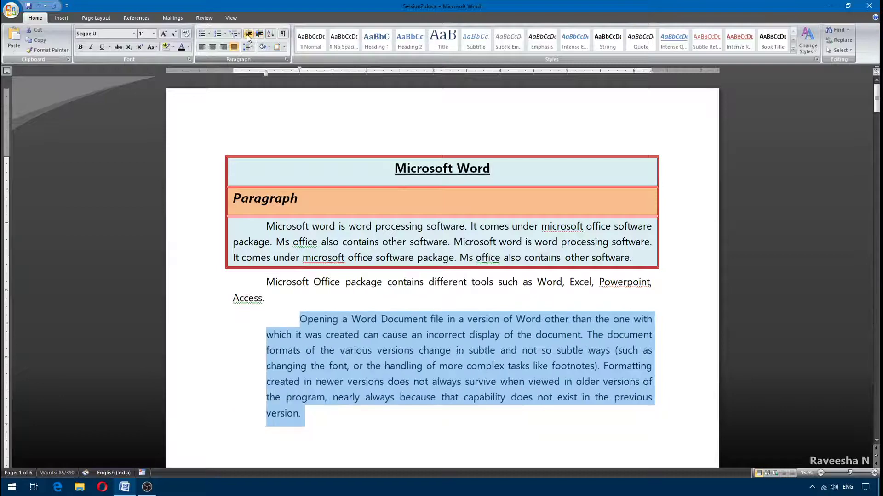
left_click(247, 34)
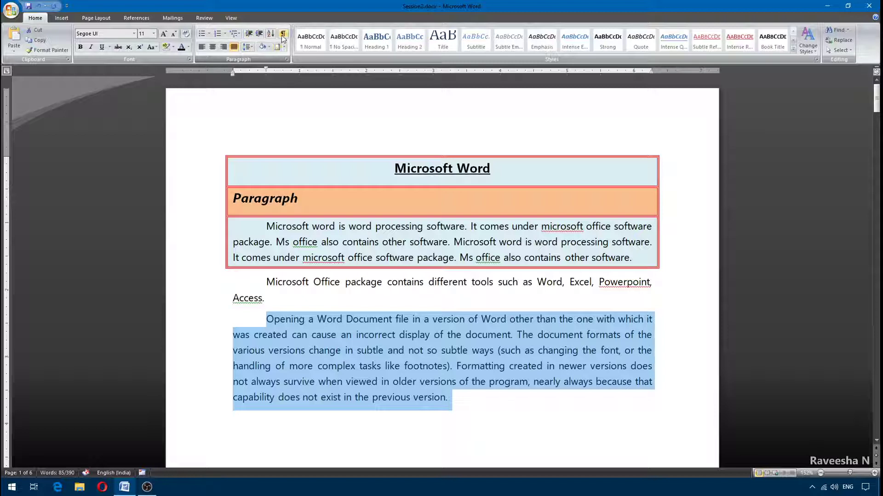
Step: Remove first-line indents from the Opening and Microsoft Office package paragraphs, turning on Show/Hide ¶
left_click(461, 403)
left_click(267, 319)
key("BackSpace")
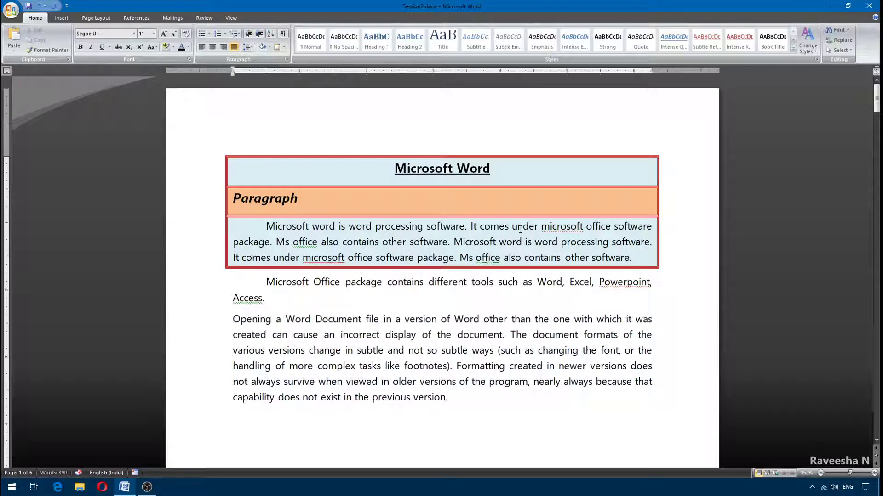
left_click(282, 33)
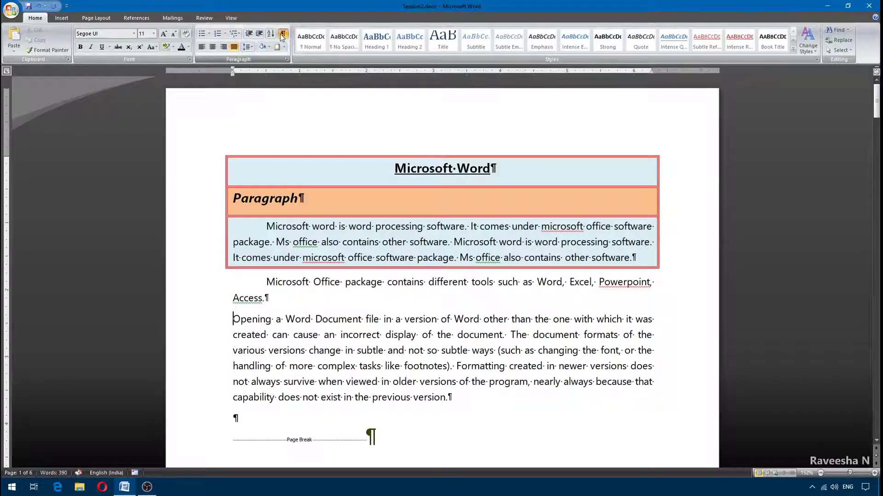
left_click(265, 281)
key("BackSpace")
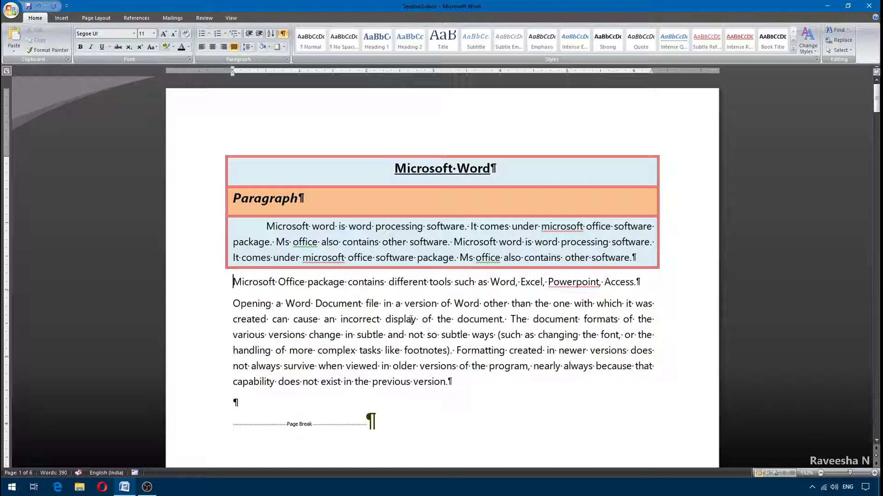
Step: Inspect the paragraph and space marks in the title, heading and body text
left_click(453, 169)
left_click(493, 168)
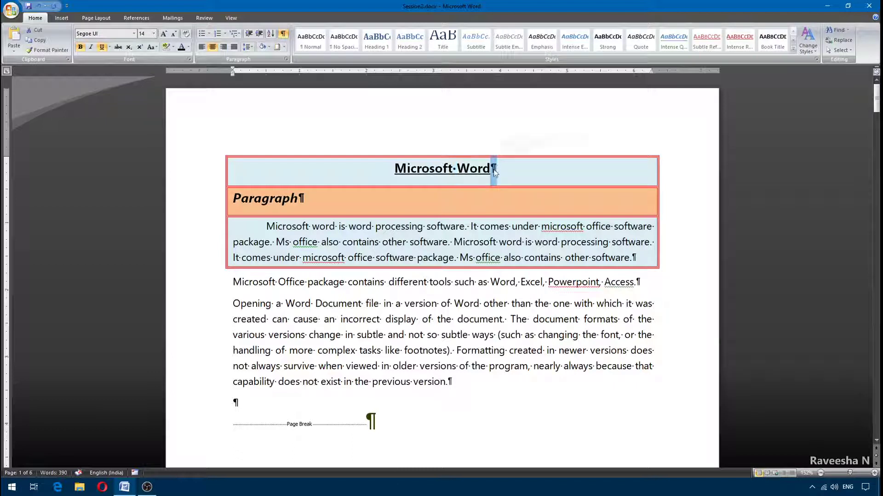
left_click(301, 198)
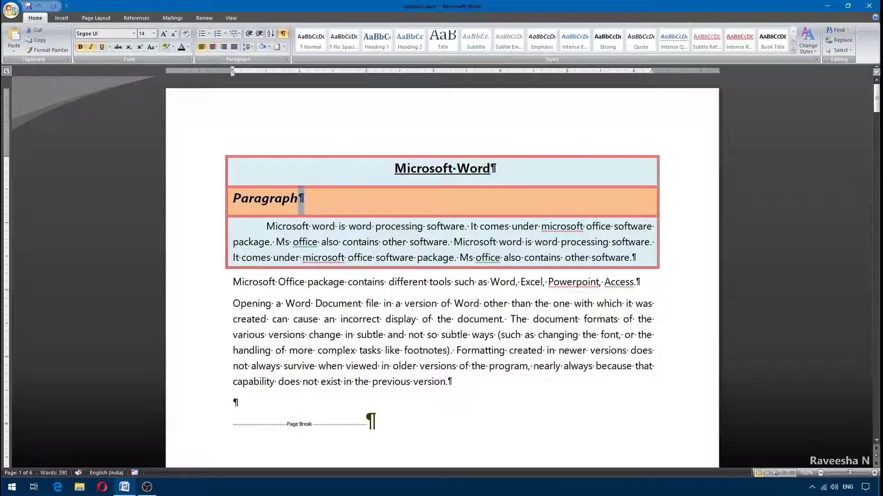
left_click(308, 225)
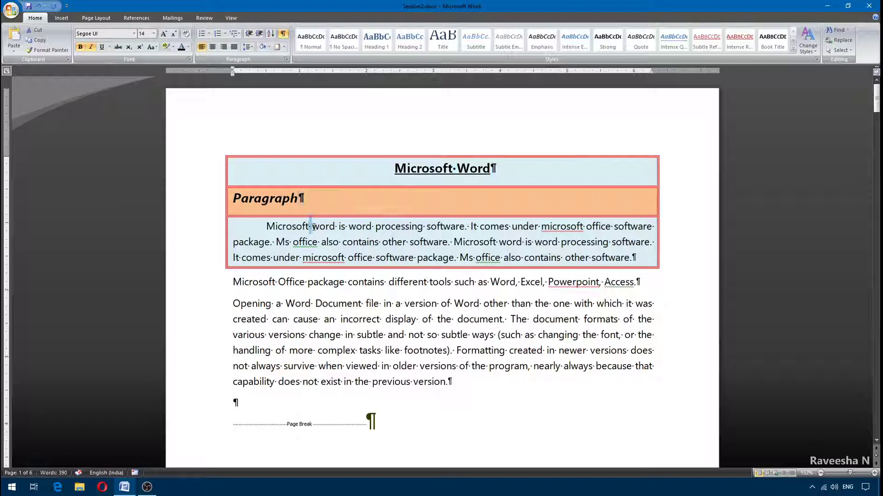
left_click(336, 226)
left_click(424, 226)
Step: Indent the Opening paragraph with a Tab, then remove it with Backspace
left_click(234, 304)
key("Tab")
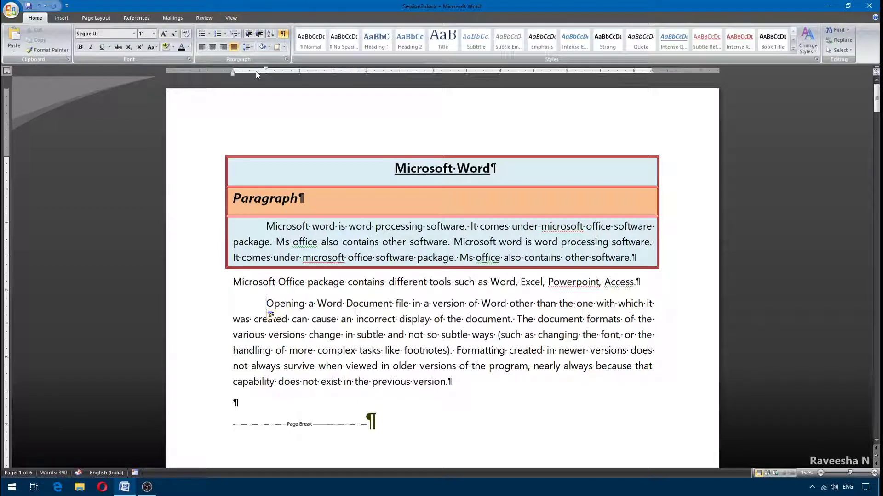
key("BackSpace")
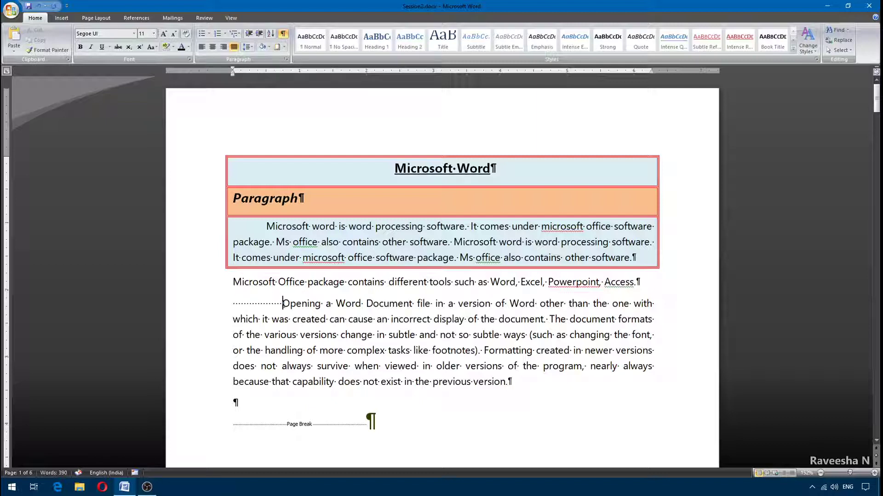
Step: Replace the tab before Opening with a first-line indent, then select the page break
left_click_drag(282, 303, 234, 305)
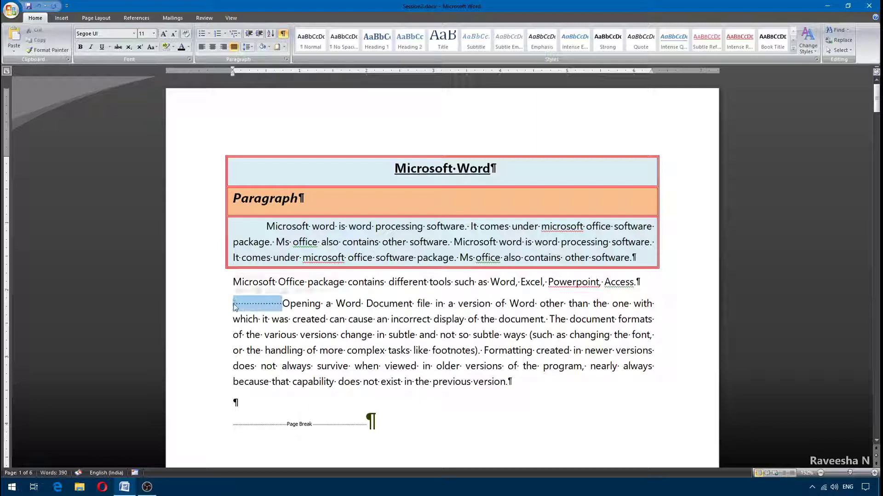
key("Delete")
key("Tab")
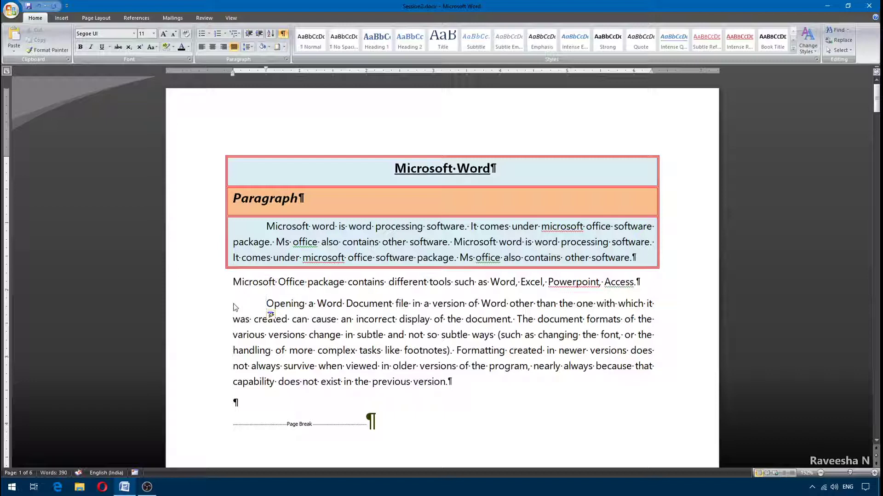
left_click(239, 403)
double_click(298, 424)
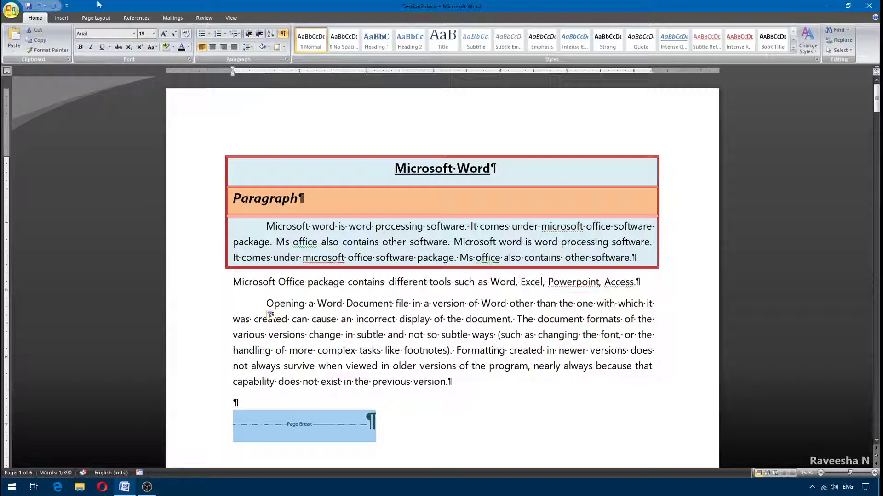
Step: Add two empty paragraphs after the final 'version.' paragraph, then delete the extra blank lines
left_click(494, 169)
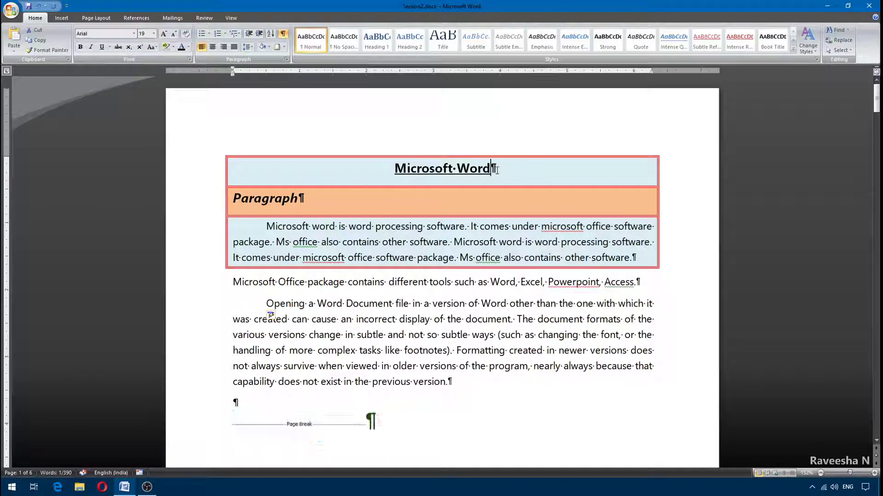
left_click(497, 170)
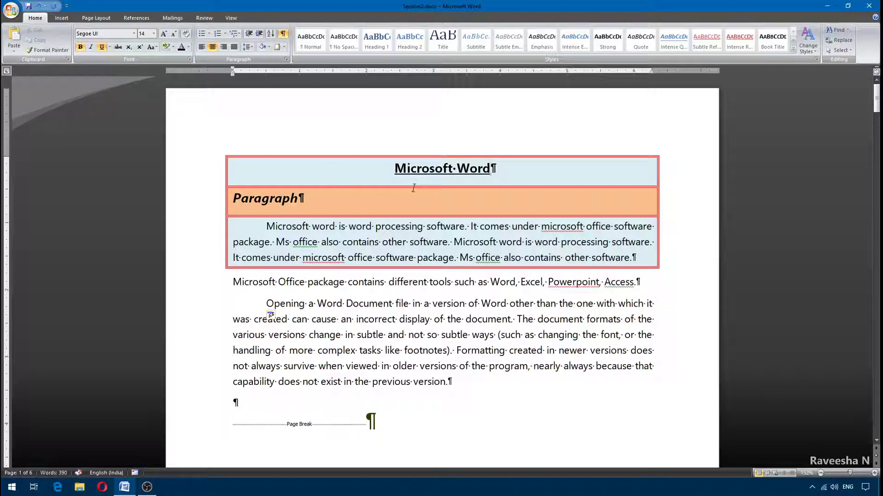
left_click(478, 383)
key("Return")
key("Return")
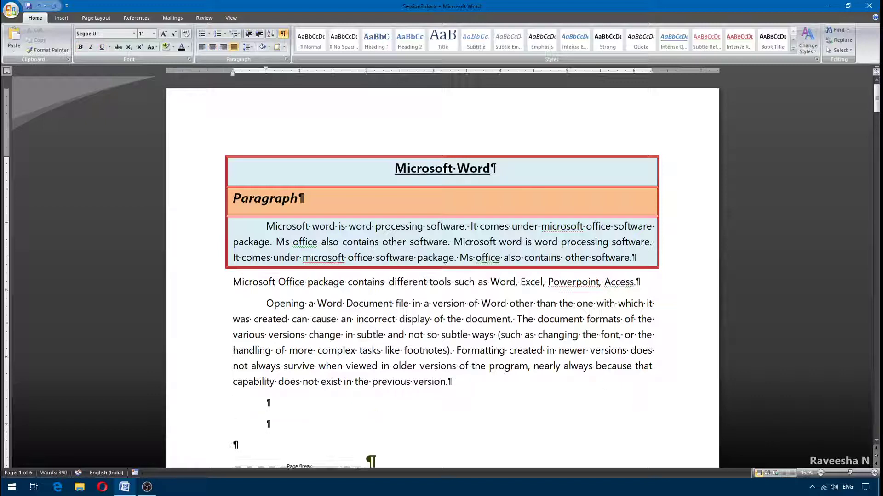
key("Return")
key("BackSpace")
key("BackSpace")
key("BackSpace")
key("BackSpace")
key("BackSpace")
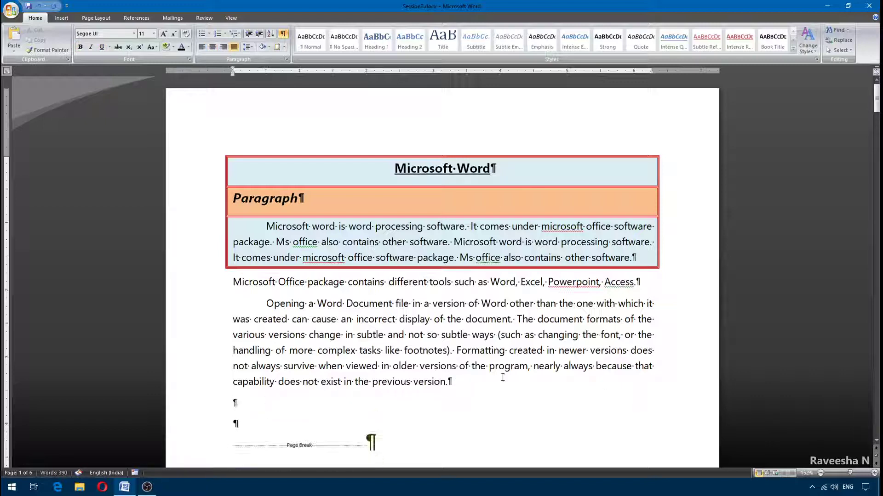
key("BackSpace")
left_click(486, 377)
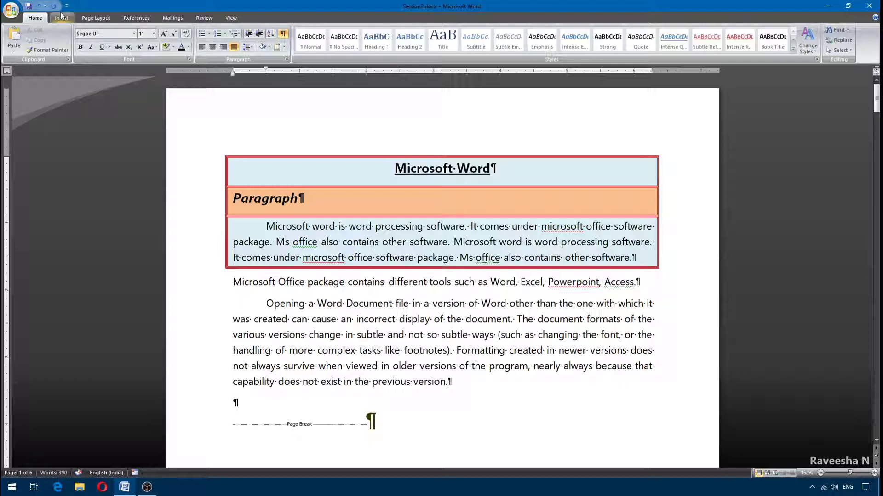
Step: Turn Show/Hide ¶ off so paragraph and space marks are hidden
left_click(283, 33)
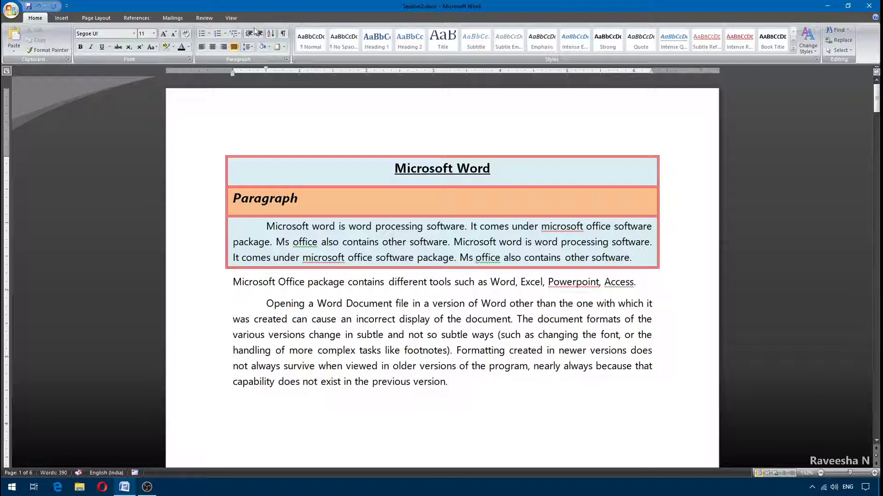
left_click(283, 34)
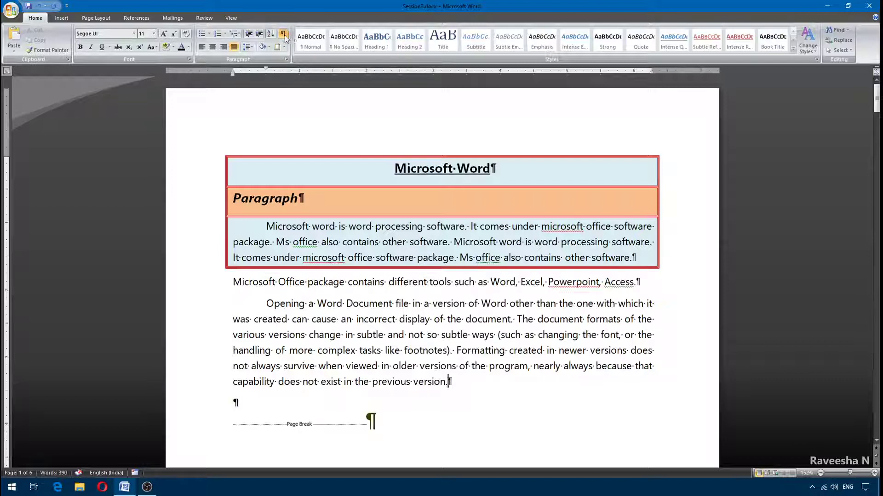
left_click(283, 34)
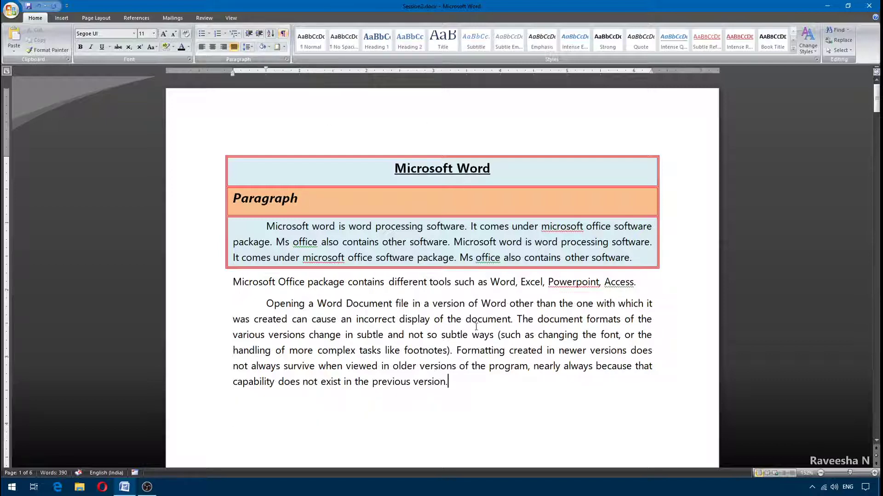
scroll(473, 315, "down", 2)
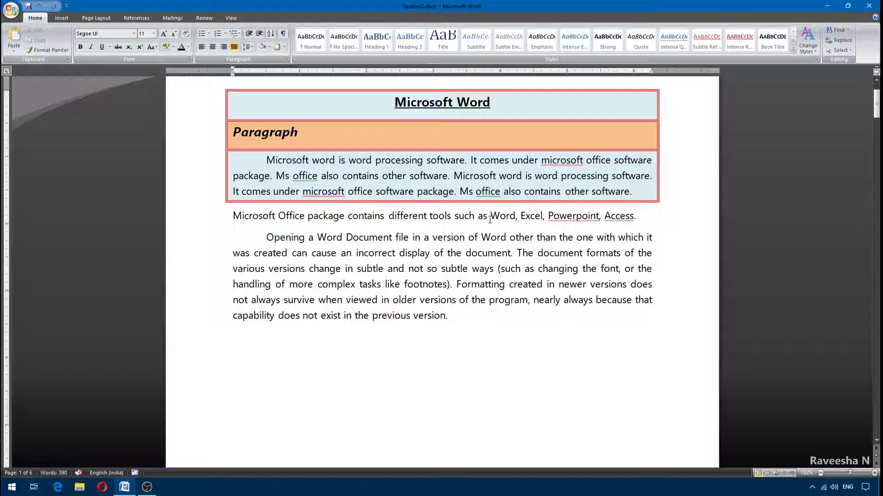
Step: Preview the bullet and numbering style galleries without applying any
left_click(490, 216)
left_click(209, 34)
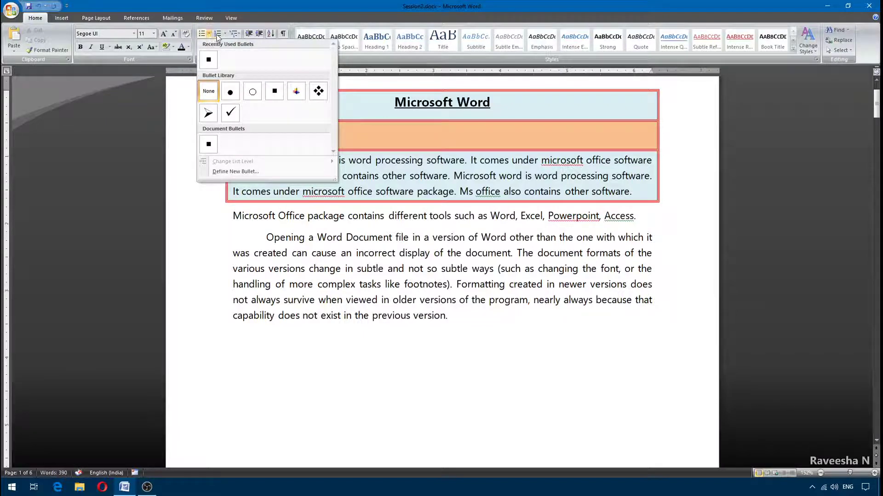
left_click(225, 34)
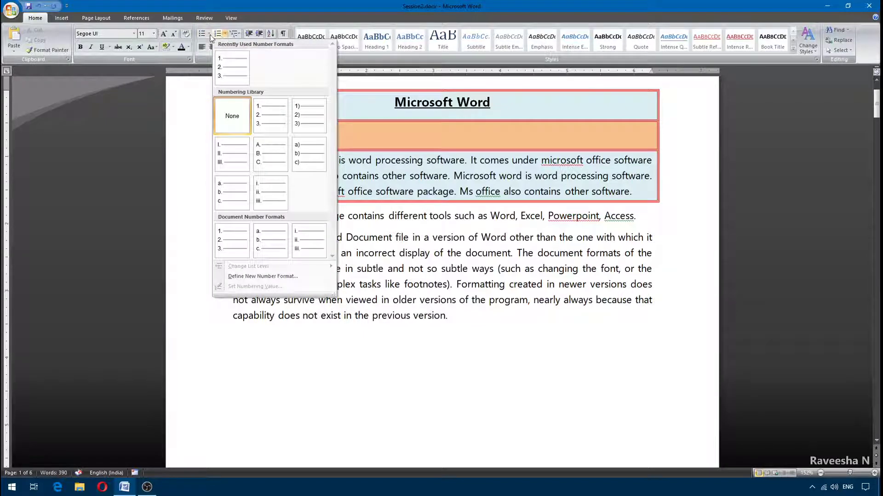
left_click(210, 35)
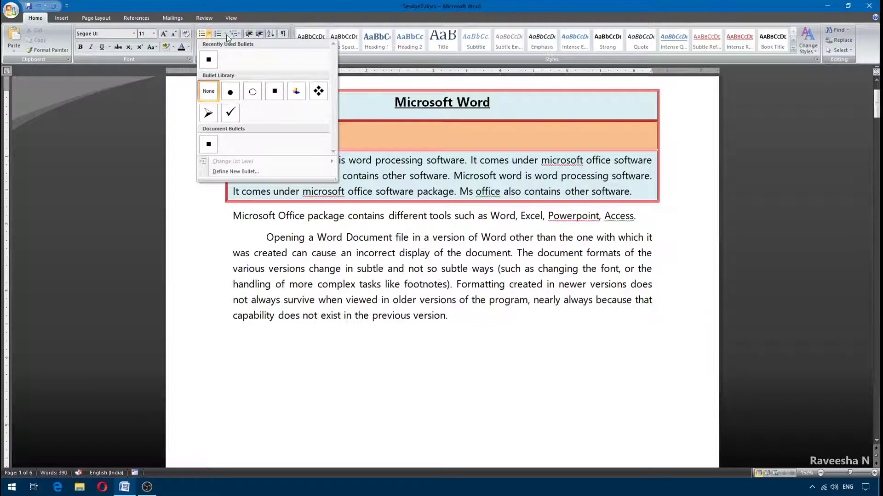
left_click(225, 35)
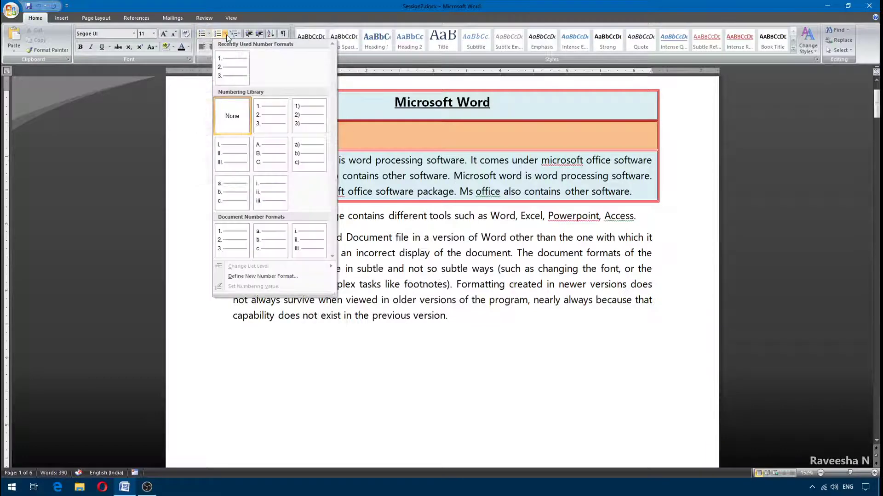
left_click(564, 242)
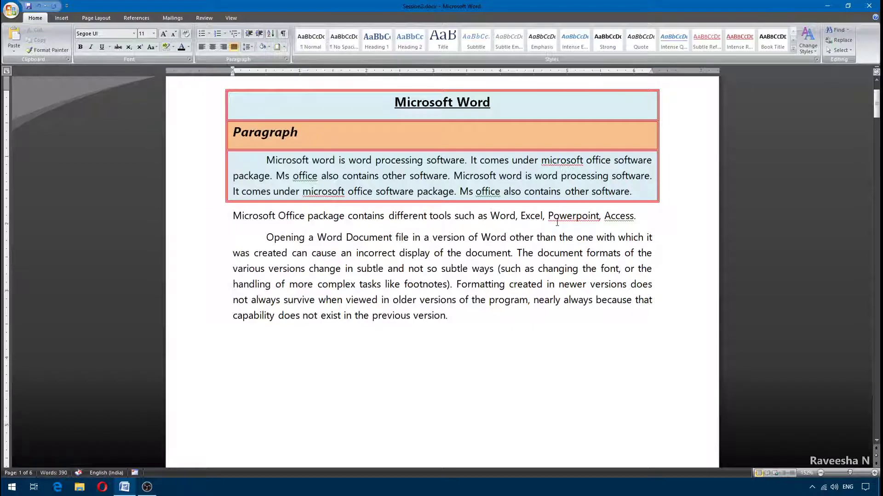
Step: Break Word, Excel, Powerpoint and Access. onto separate comma-free lines and select them
key("Return")
key("Right")
key("Right")
key("Right")
key("Right")
key("Right")
key("Right")
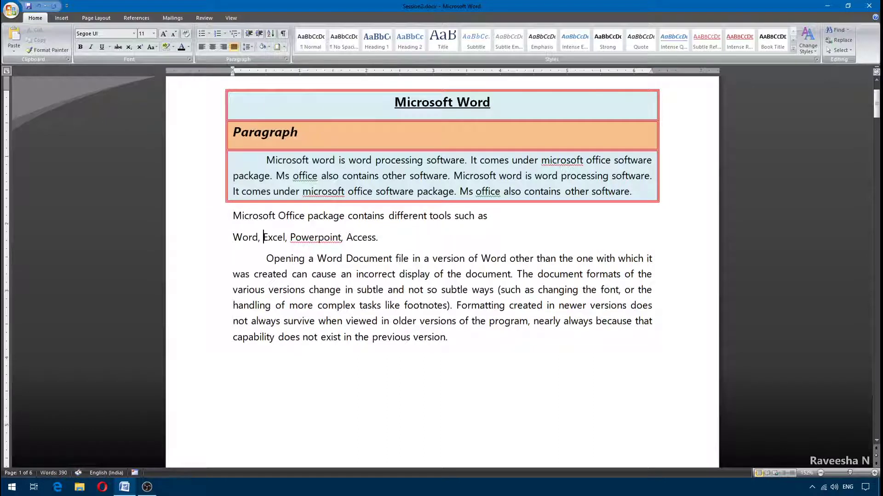
key("BackSpace")
key("BackSpace")
key("Return")
key("ctrl+Right")
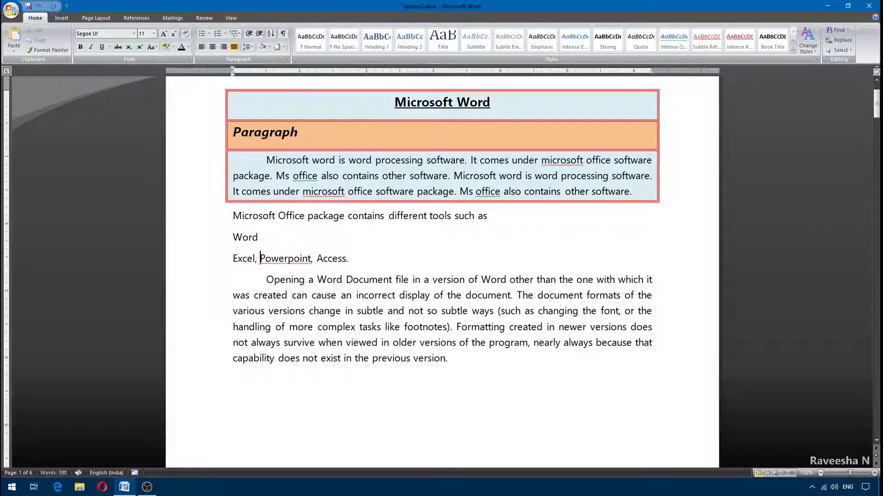
key("BackSpace")
key("BackSpace")
key("Return")
key("Right")
key("Right")
key("ctrl+Right")
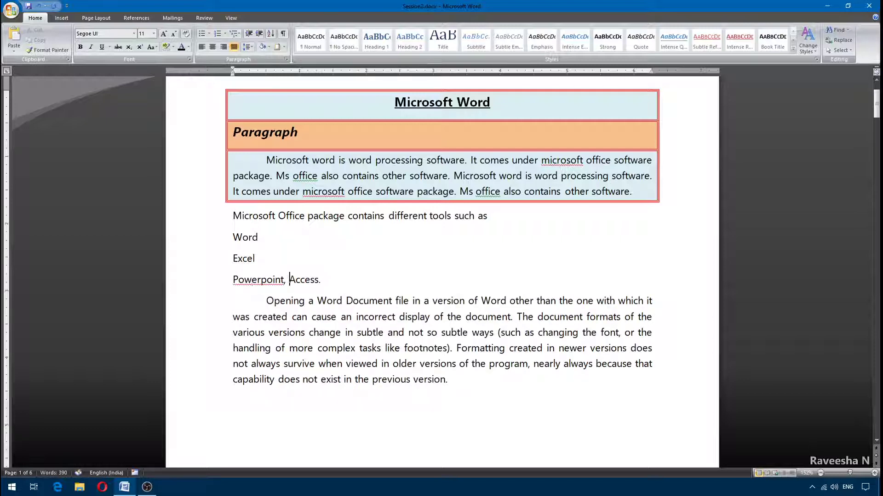
key("BackSpace")
key("BackSpace")
key("Return")
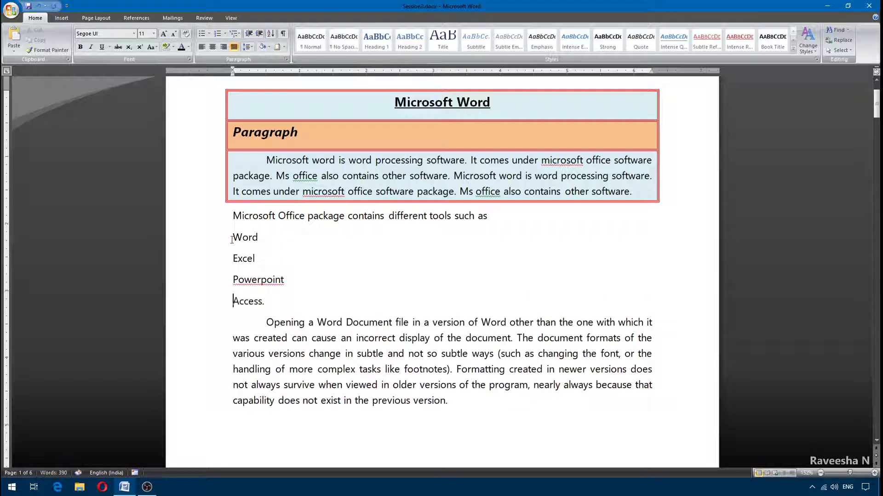
left_click_drag(231, 240, 274, 298)
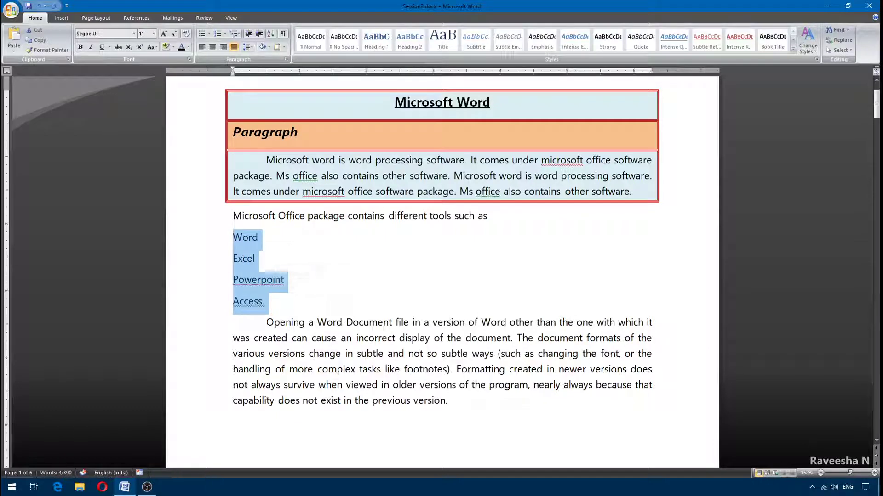
Step: Apply the four-diamond bullet from the Bullet Library to the four tool lines
left_click(209, 34)
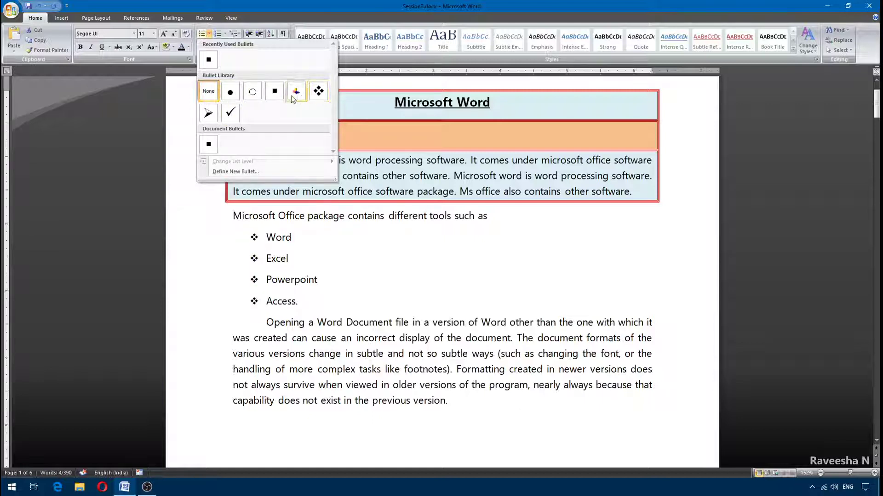
left_click(318, 92)
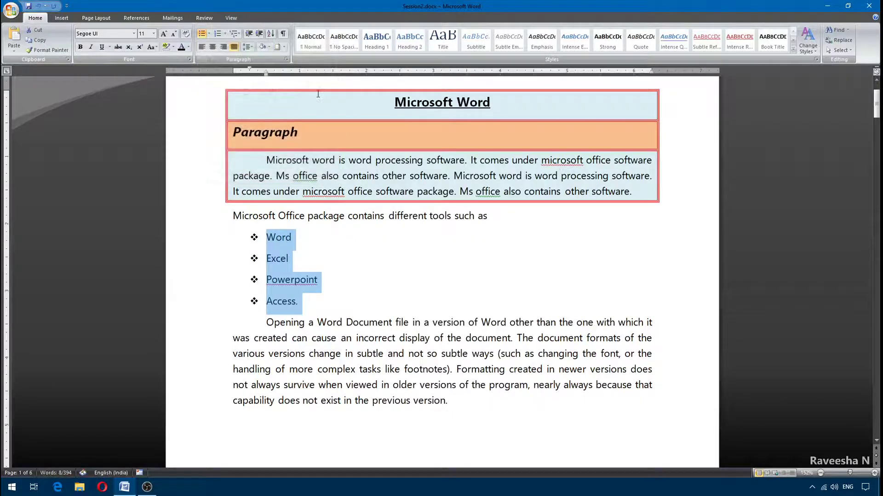
left_click(209, 33)
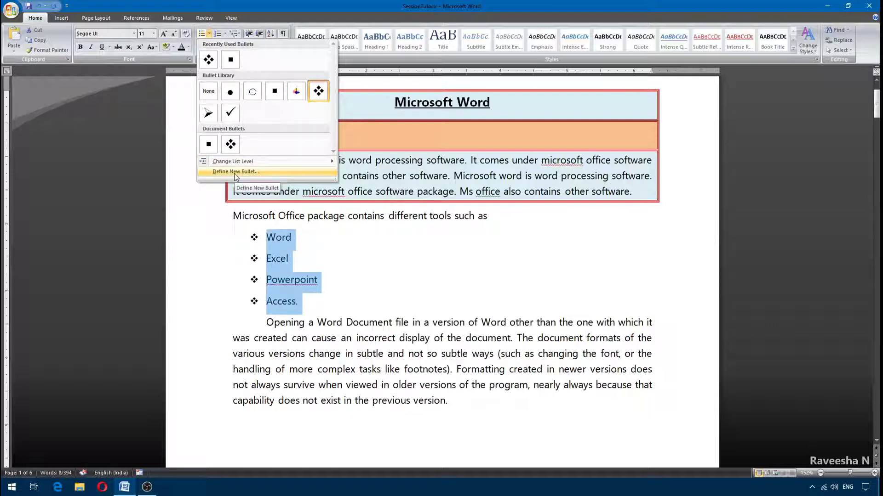
Step: Define a new bullet using the Wingdings writing-hand symbol, replacing an initial crescent-moon pick
left_click(234, 172)
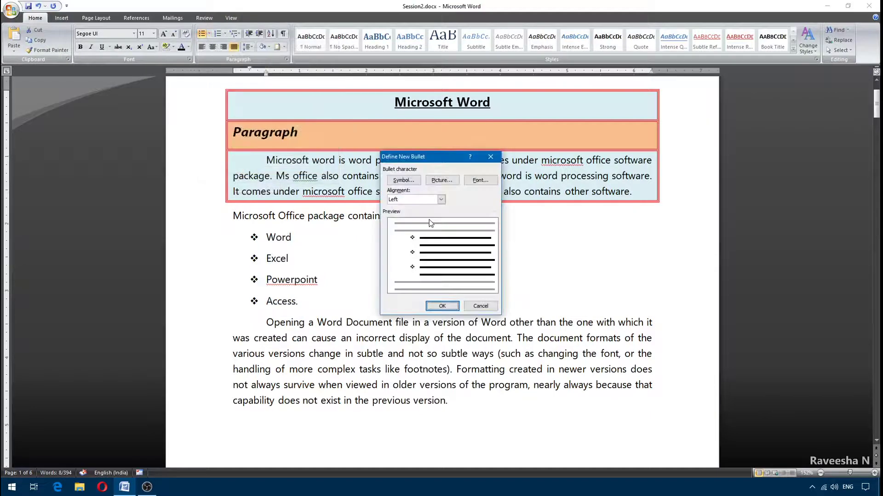
left_click(403, 180)
left_click_drag(441, 211, 466, 222)
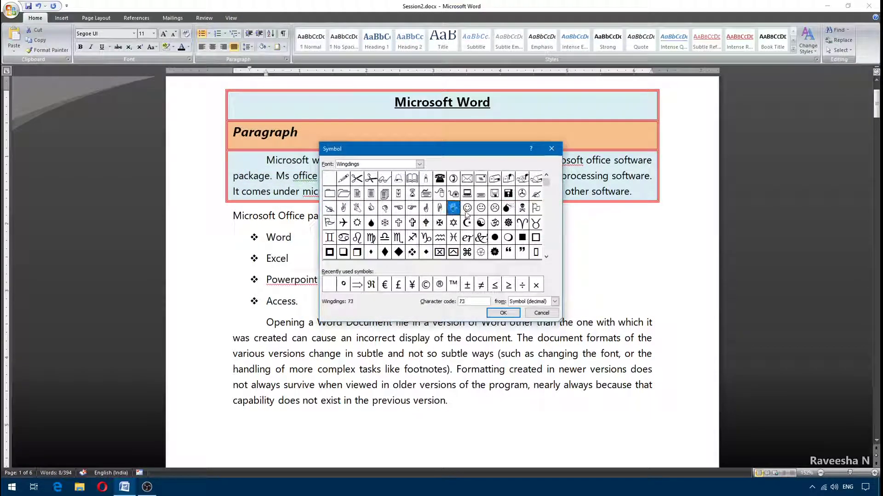
left_click(503, 313)
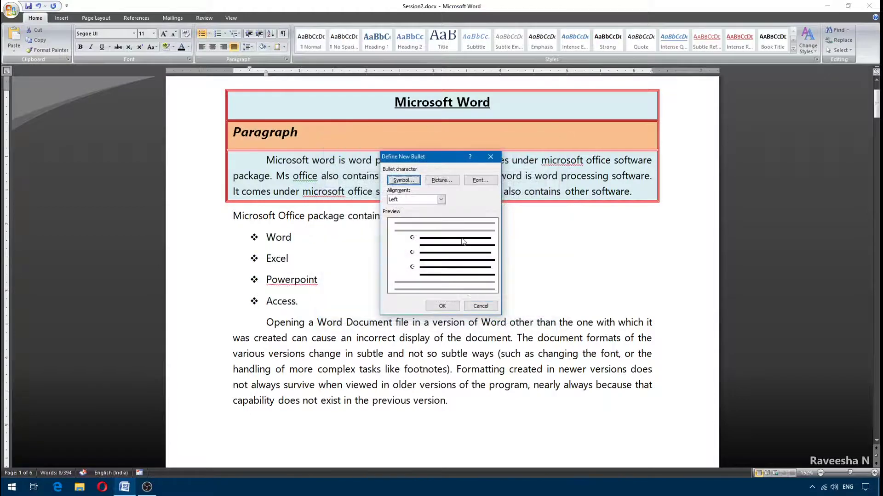
left_click(403, 180)
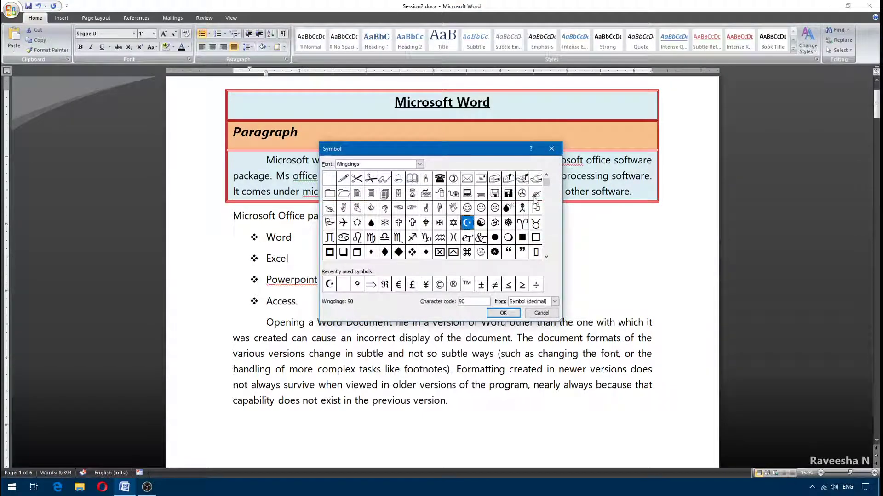
left_click(536, 196)
left_click(502, 314)
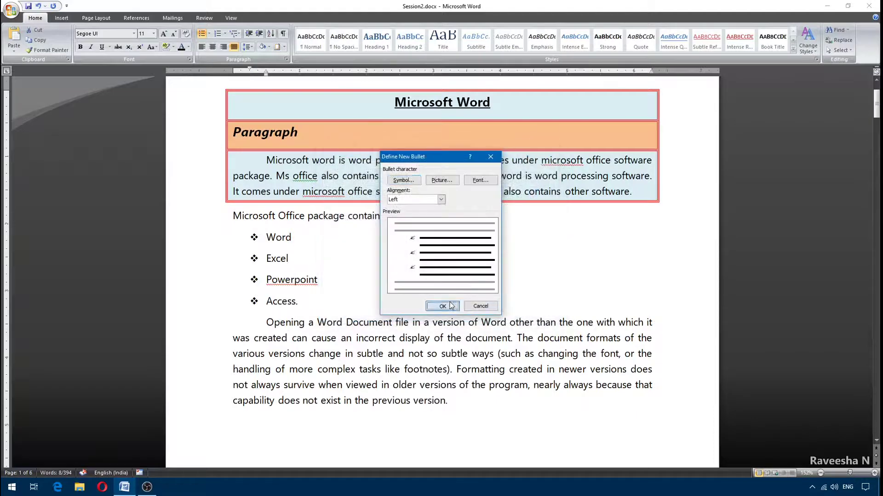
left_click(434, 306)
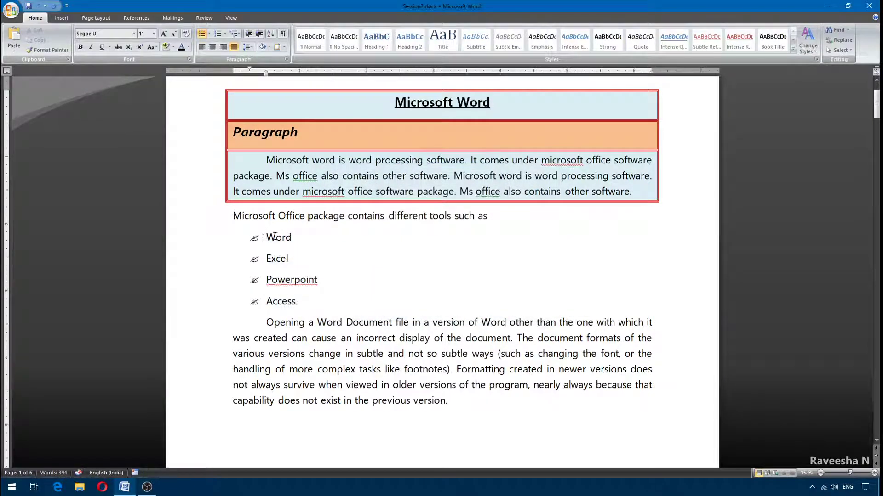
Step: Select the four items and switch them from bullets to 1. 2. 3. numbering
left_click_drag(266, 237, 300, 303)
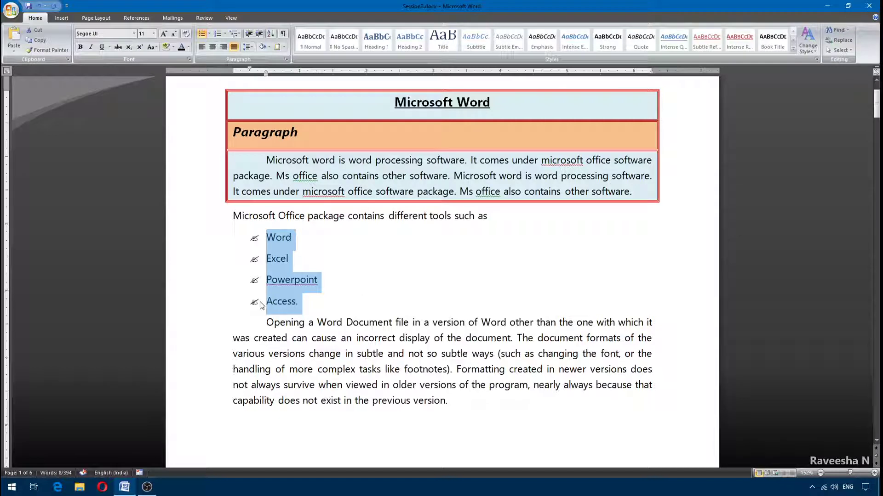
left_click(210, 33)
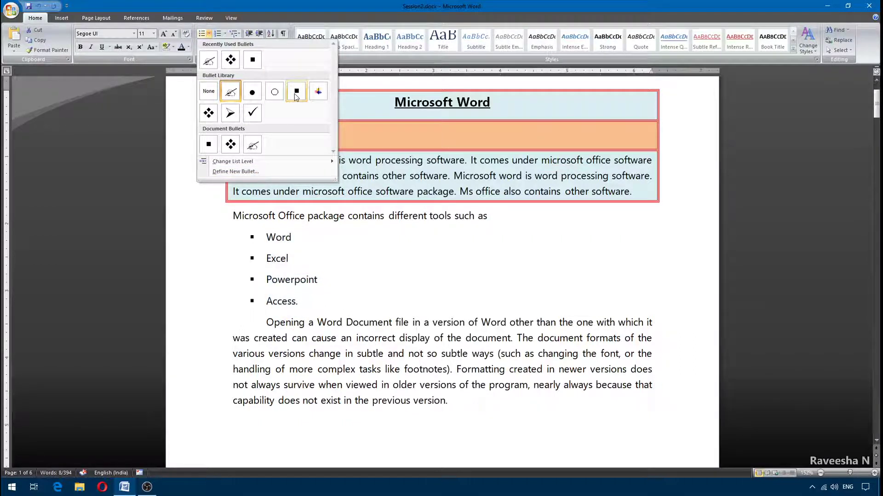
key("Escape")
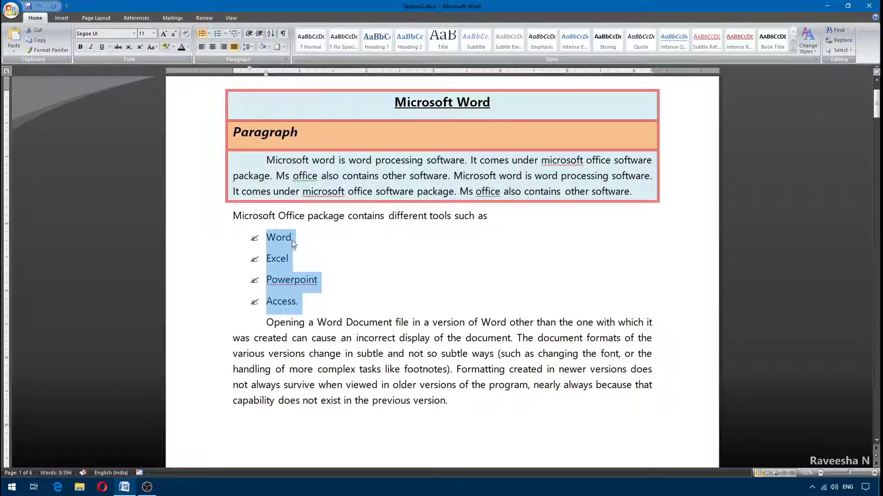
left_click(225, 34)
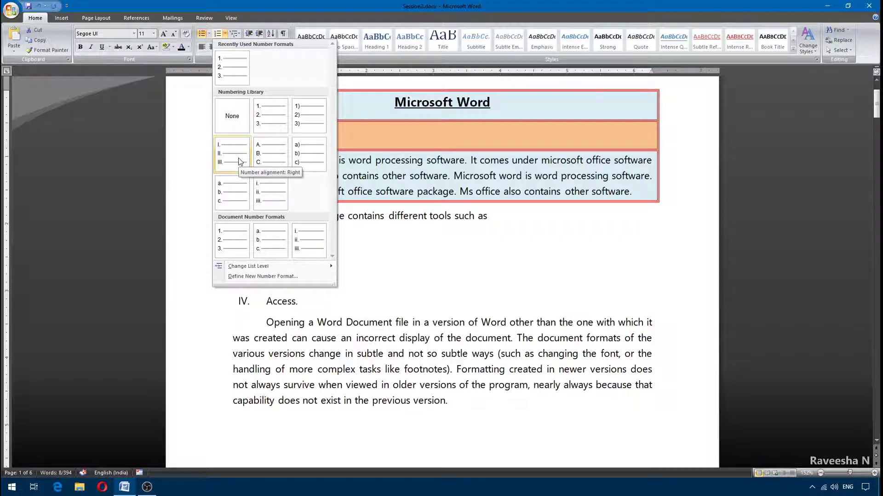
left_click(270, 123)
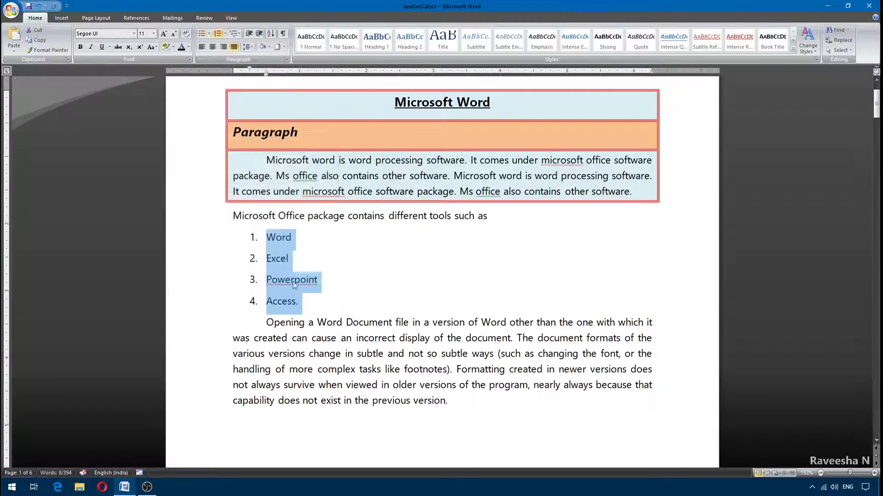
Step: Add a new item after Access., then remove the empty line again
left_click(335, 303)
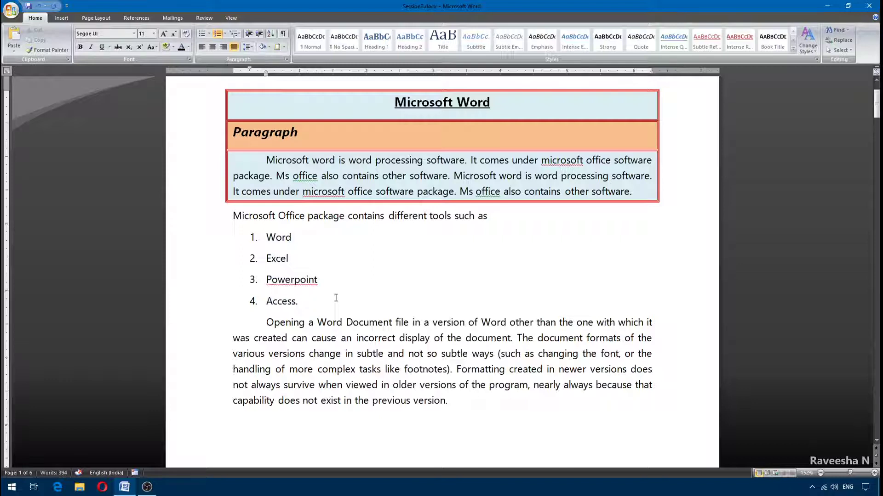
key("Return")
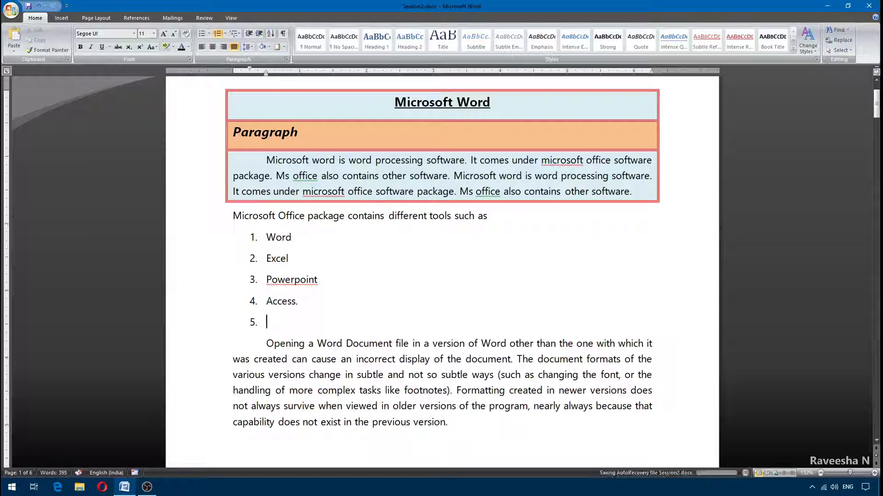
key("BackSpace")
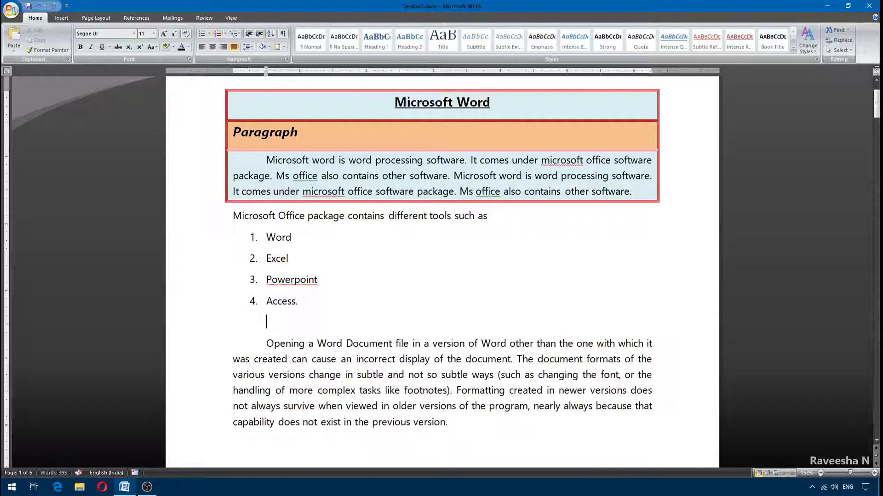
key("BackSpace")
key("BackSpace")
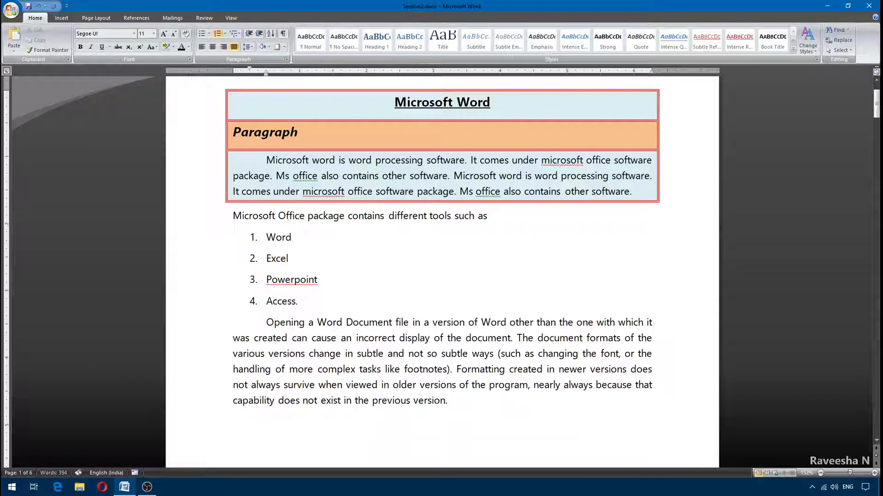
Step: Add indented sub-items Basics, formatting and paragraph under Word
left_click(293, 238)
key("Return")
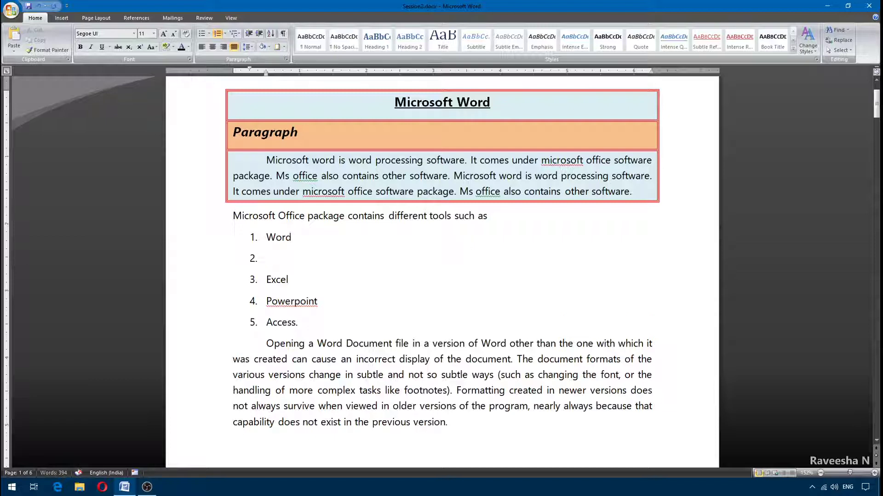
key("Tab")
type("Bas")
type("ica")
key("Return")
key("BackSpace")
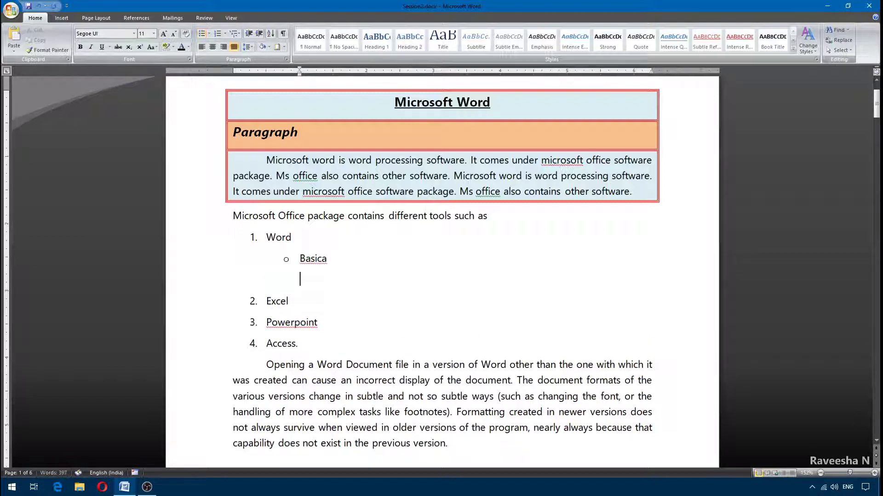
key("BackSpace")
key("BackSpace")
key("BackSpace")
key("BackSpace")
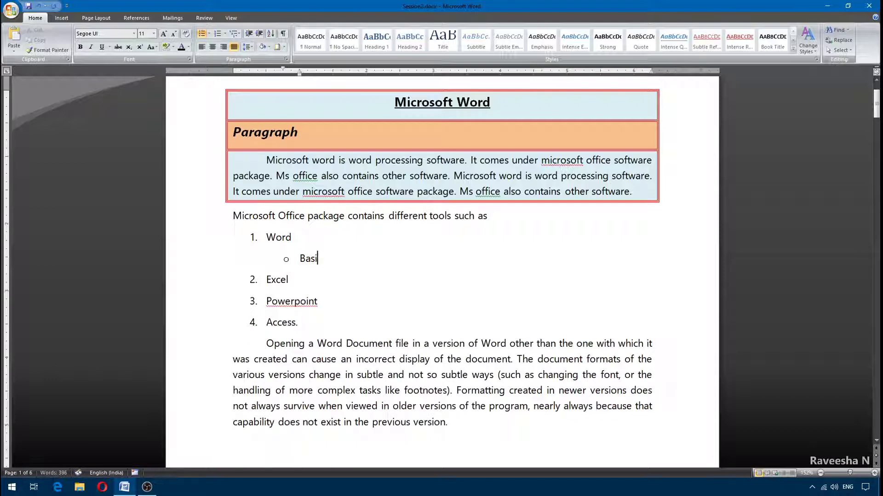
type("cs")
key("Return")
type("for")
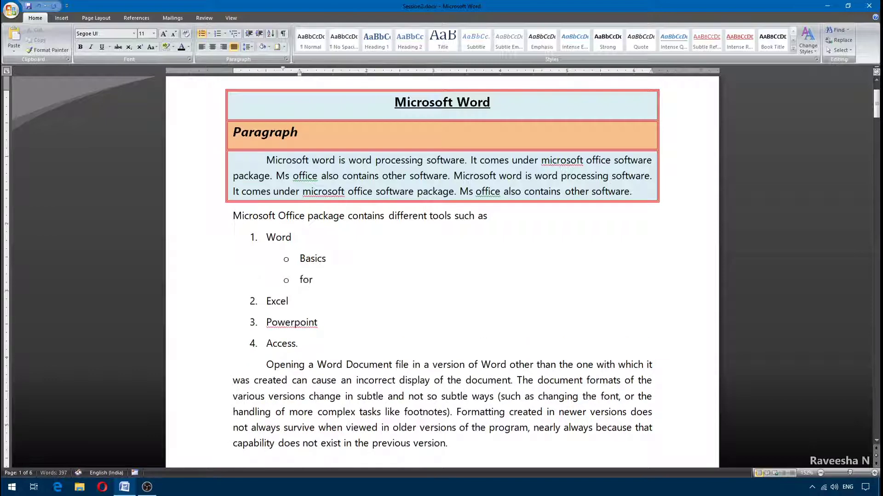
type("mattting")
key("Return")
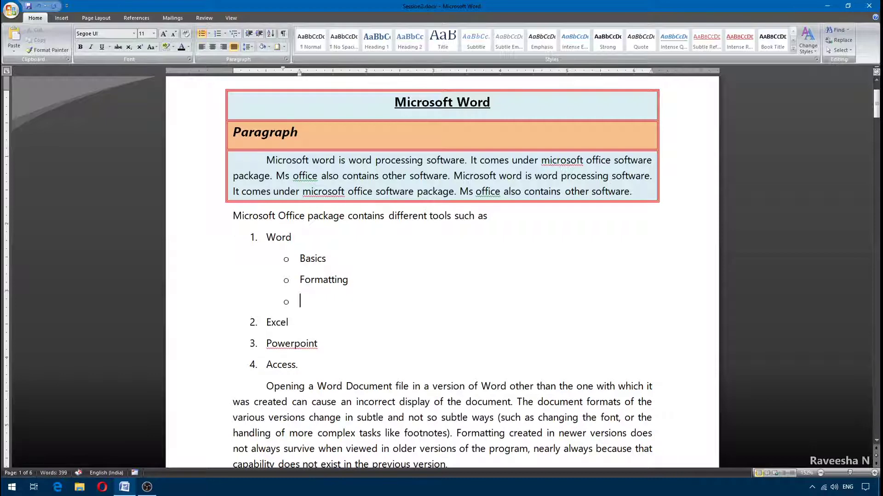
type("paragrap")
type("h")
Step: Select the Basics, Formatting and paragraph sub-items and their bullet symbols
left_click_drag(295, 257, 353, 304)
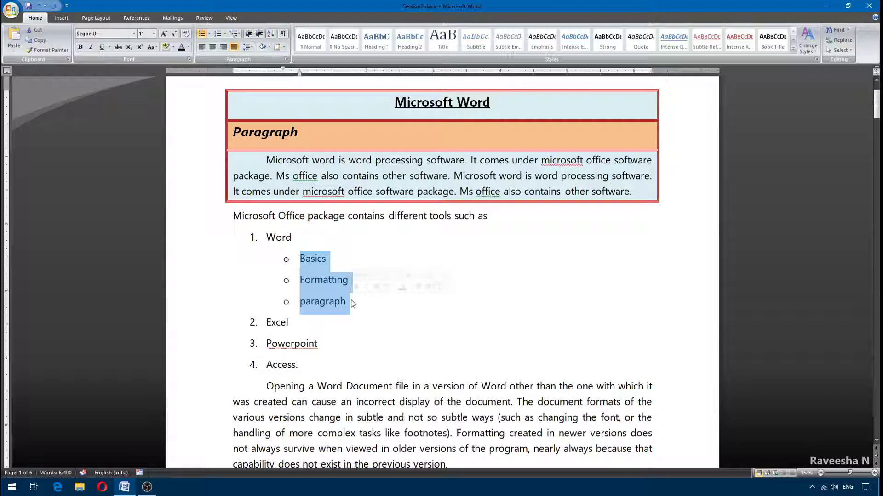
left_click(283, 260)
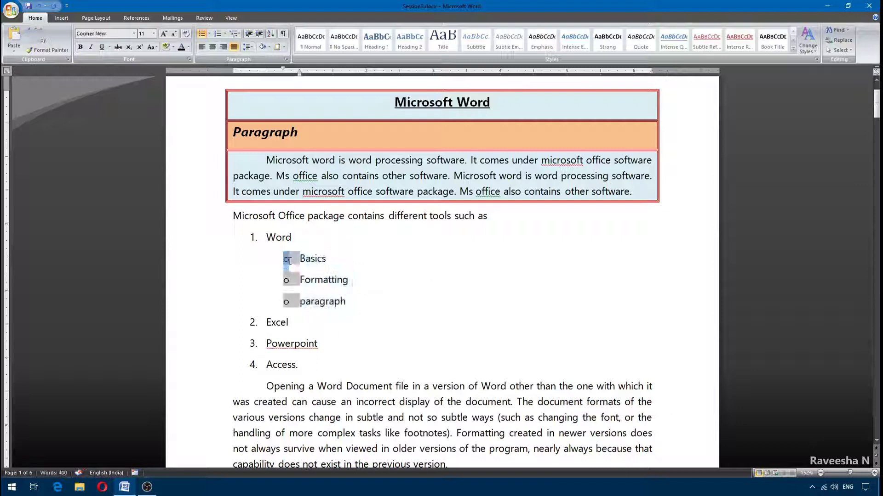
left_click(285, 260)
left_click(326, 279)
left_click_drag(348, 302, 302, 273)
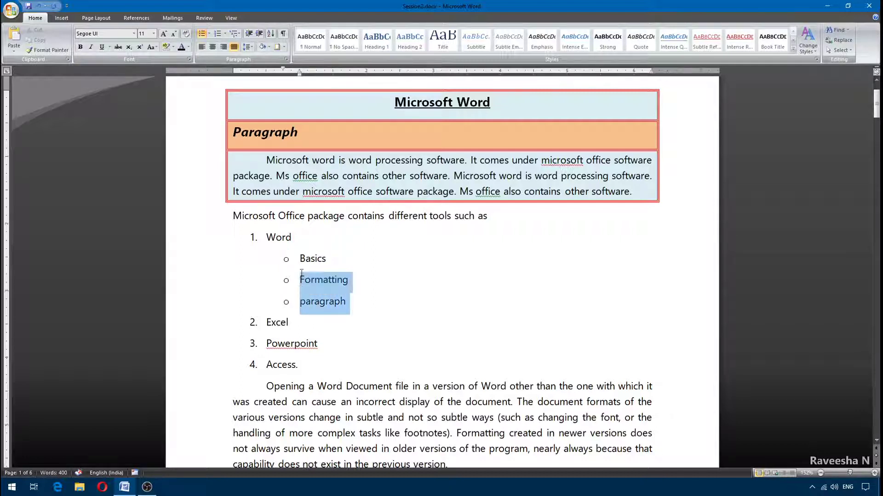
left_click(286, 260)
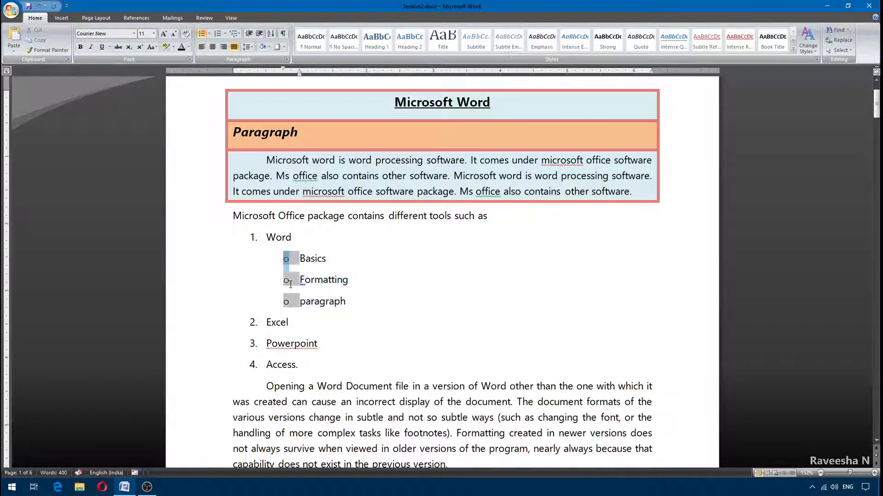
left_click(275, 237)
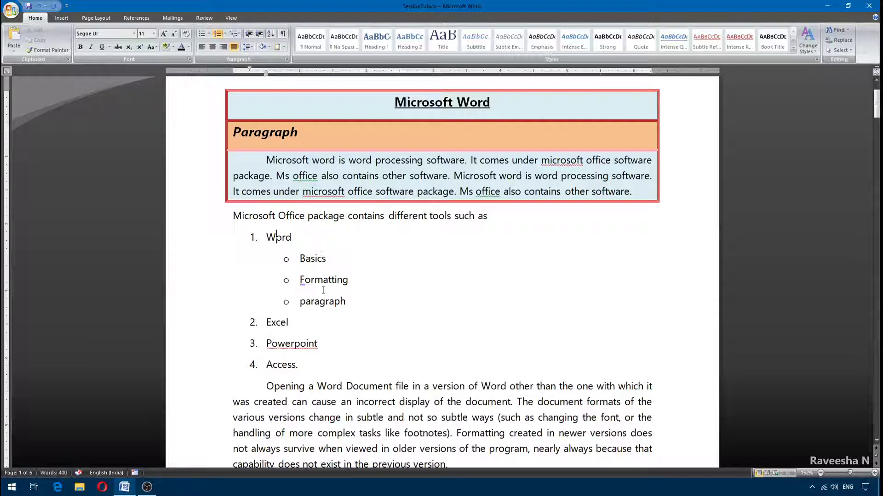
double_click(278, 238)
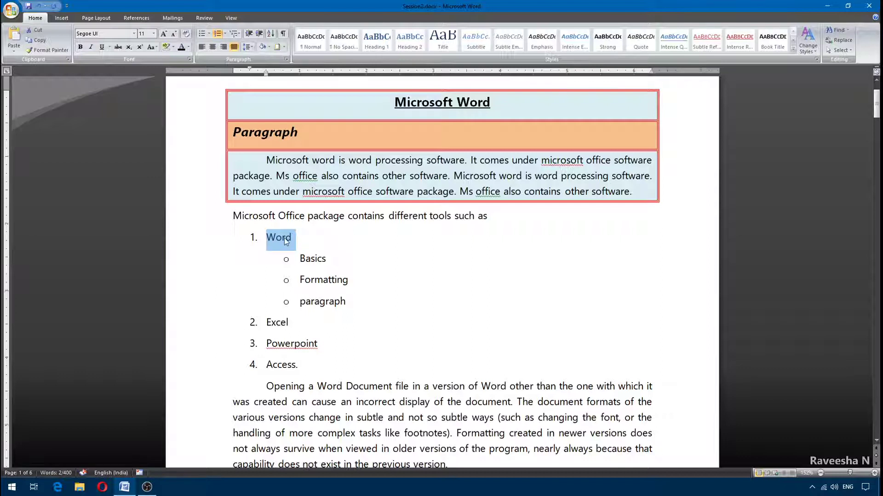
left_click(300, 258)
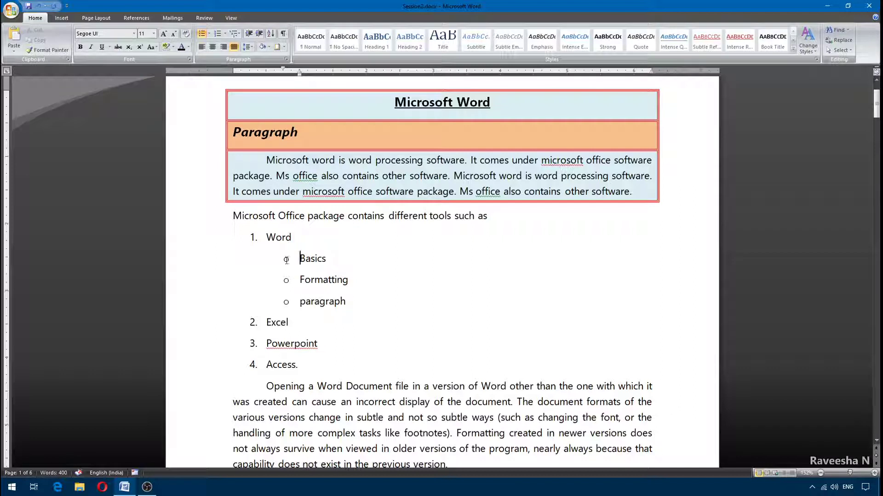
left_click(286, 260)
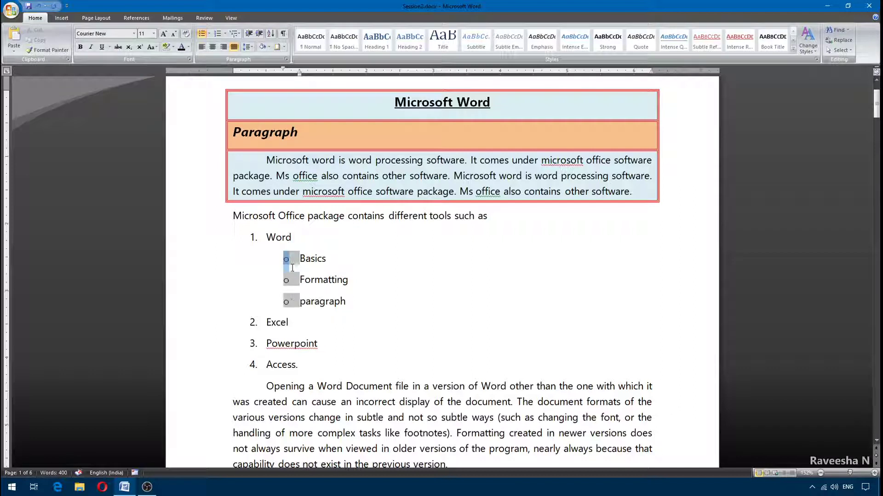
Step: Renumber the sub-items as a), b), c)
left_click(209, 34)
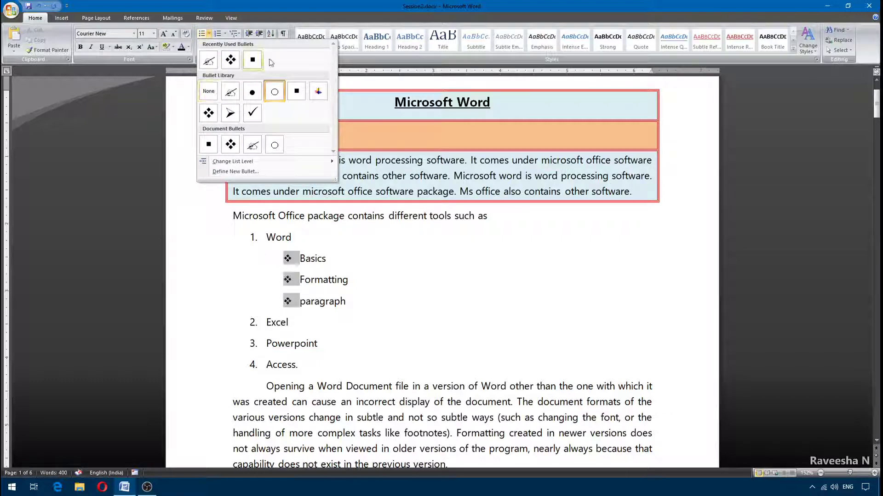
left_click(225, 34)
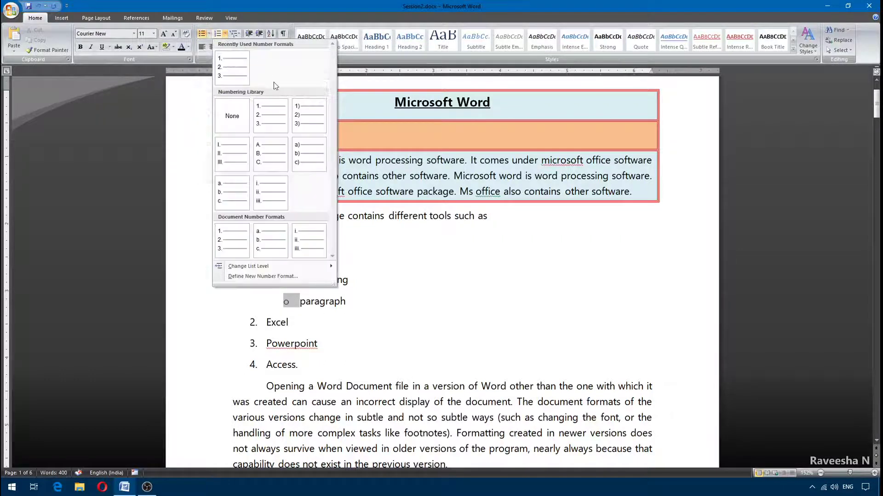
left_click(303, 155)
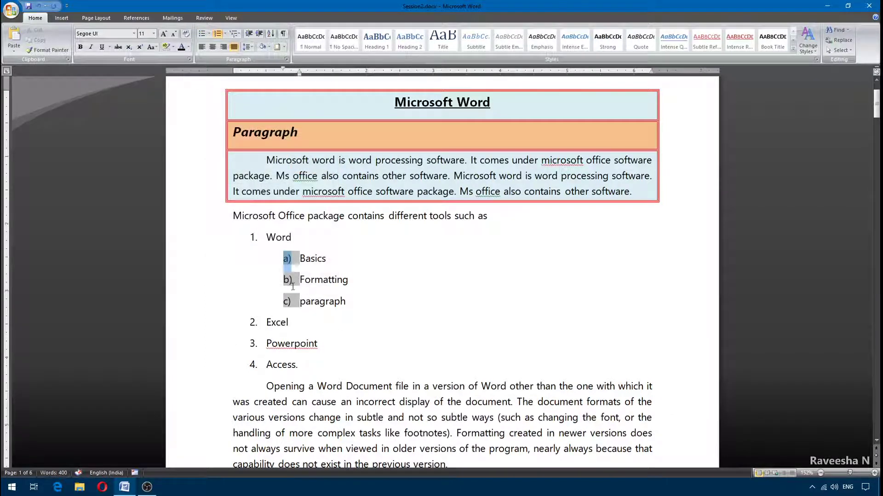
Step: Browse Multilevel List styles without applying one, then undo the sub-item changes
left_click(277, 237)
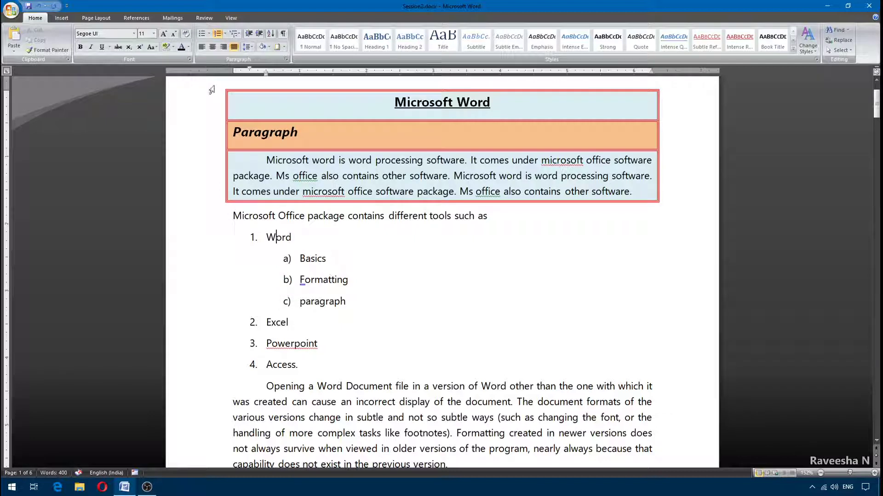
left_click(240, 33)
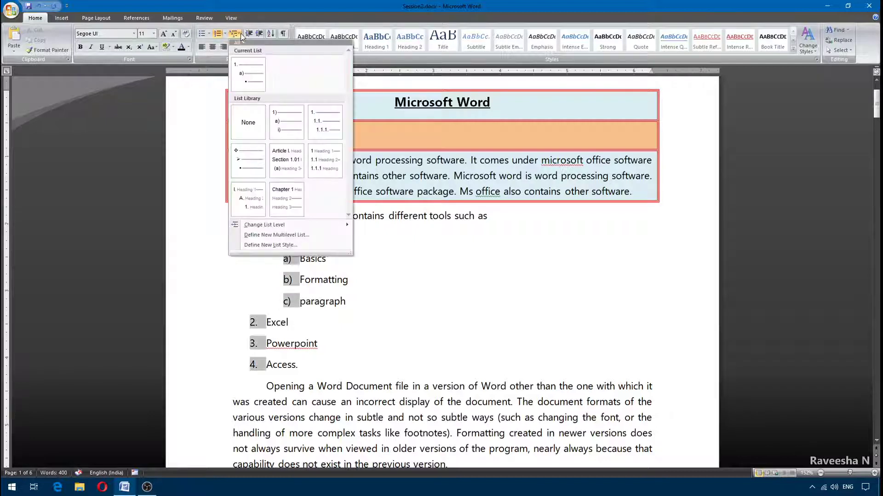
mouse_move(324, 121)
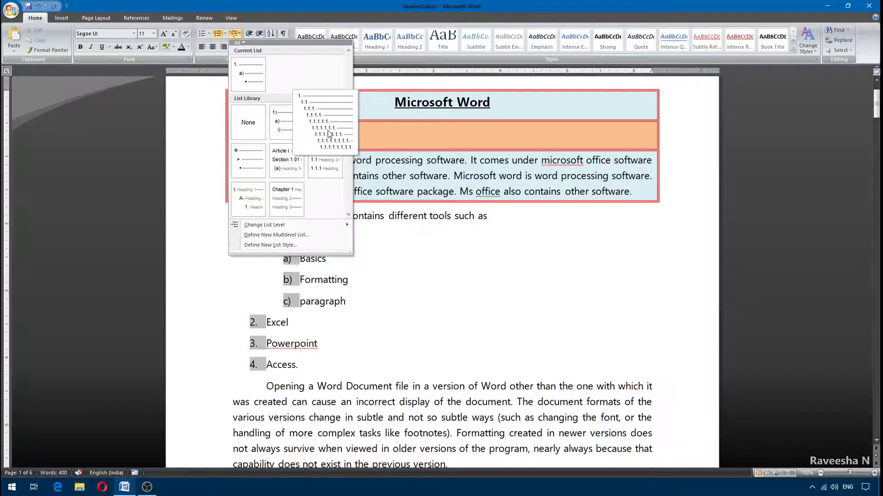
key("Escape")
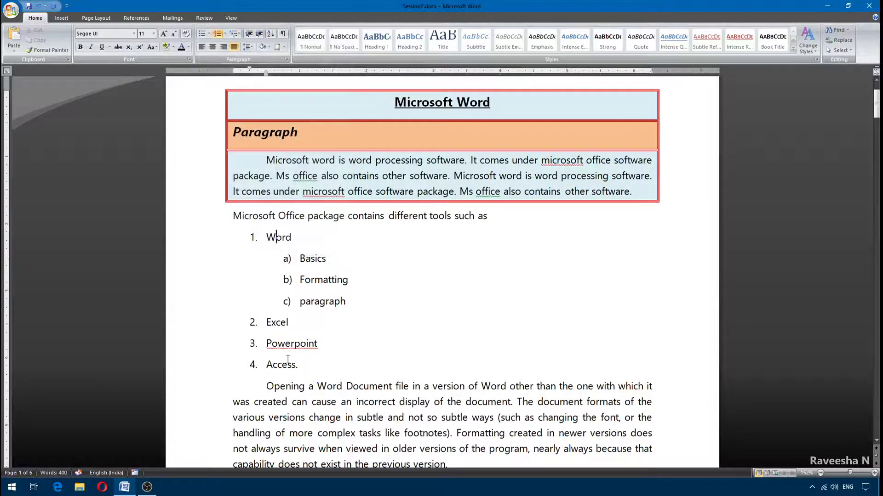
key("ctrl+z")
key("ctrl+z")
key("ctrl+z")
key("ctrl+z")
key("ctrl+z")
key("ctrl+z")
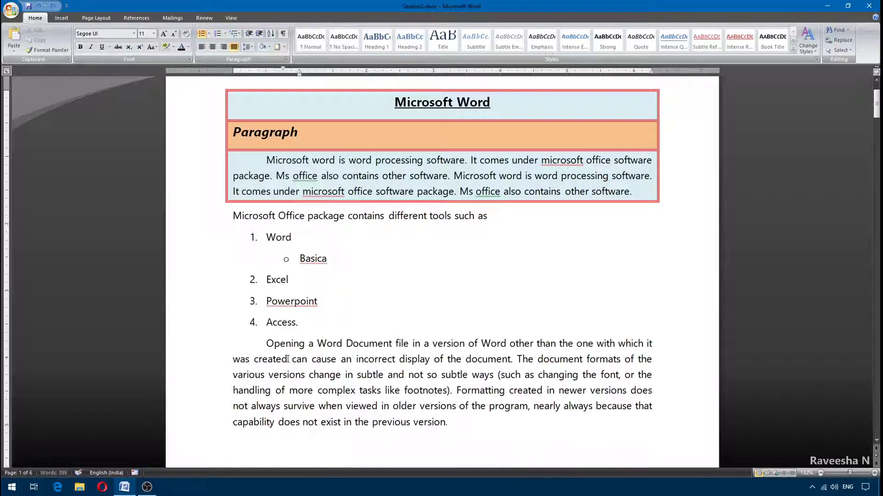
key("ctrl+z")
key("ctrl+z")
key("ctrl+z")
key("ctrl+z")
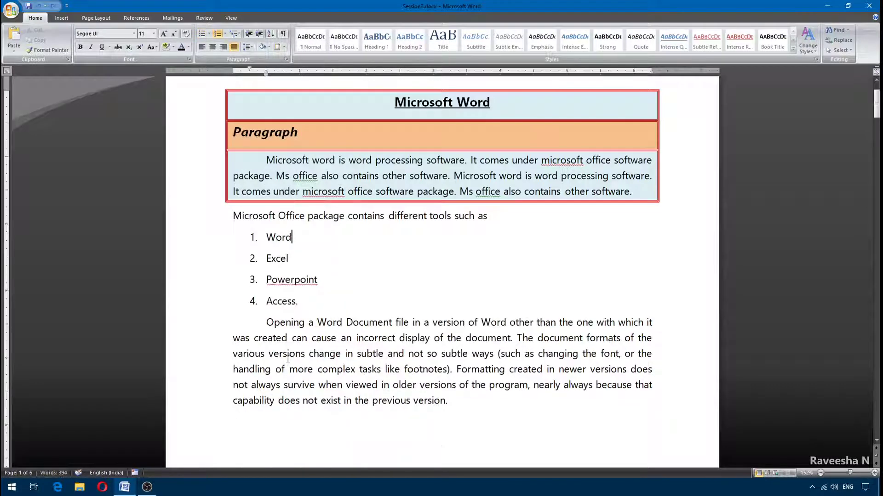
Step: Apply 1./1.1./1.1.1 multilevel numbering to the Word, Excel, Powerpoint and Access items
left_click_drag(266, 237, 308, 300)
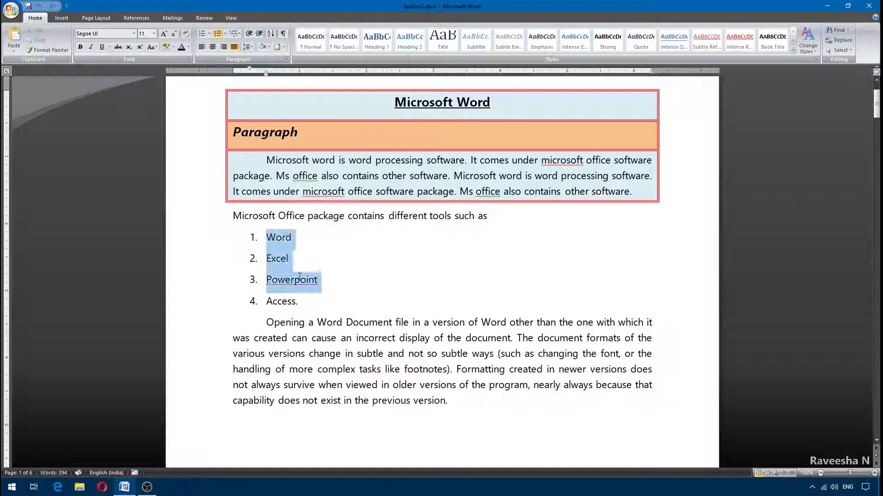
left_click(235, 33)
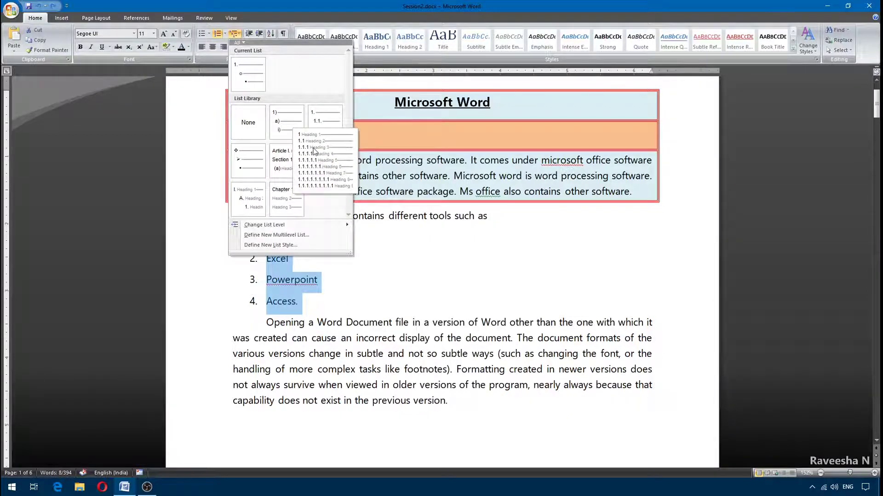
mouse_move(324, 163)
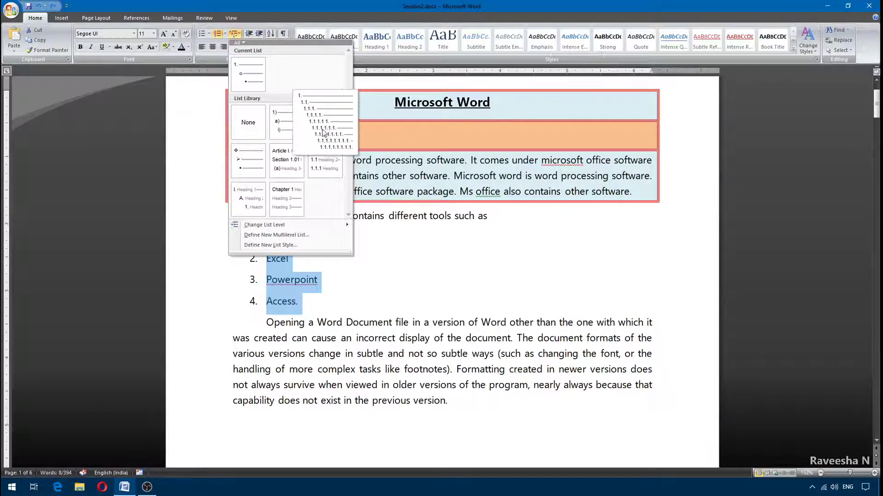
left_click(322, 131)
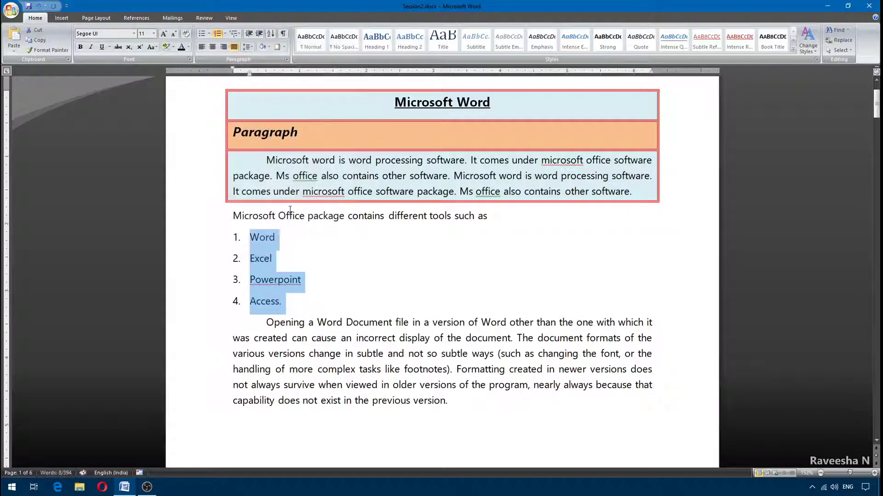
Step: Add Basics as item 1.1 and formatting as item 1.2 under Word
left_click(284, 236)
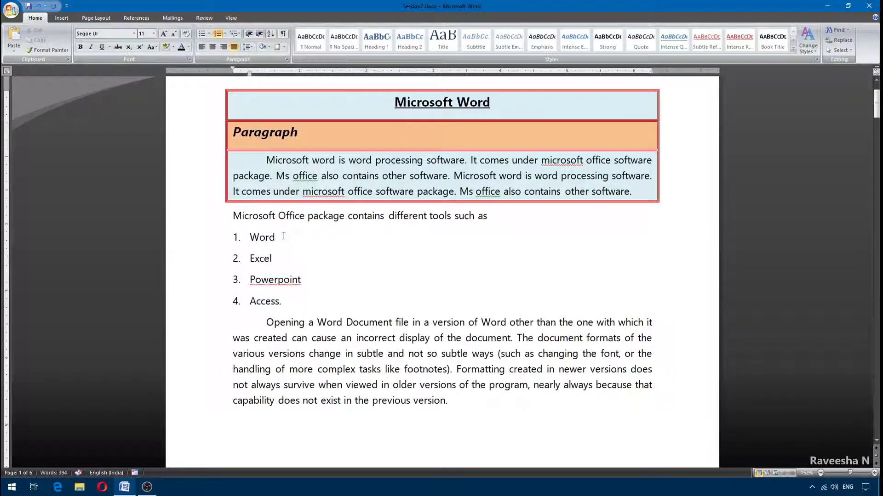
key("Return")
key("Tab")
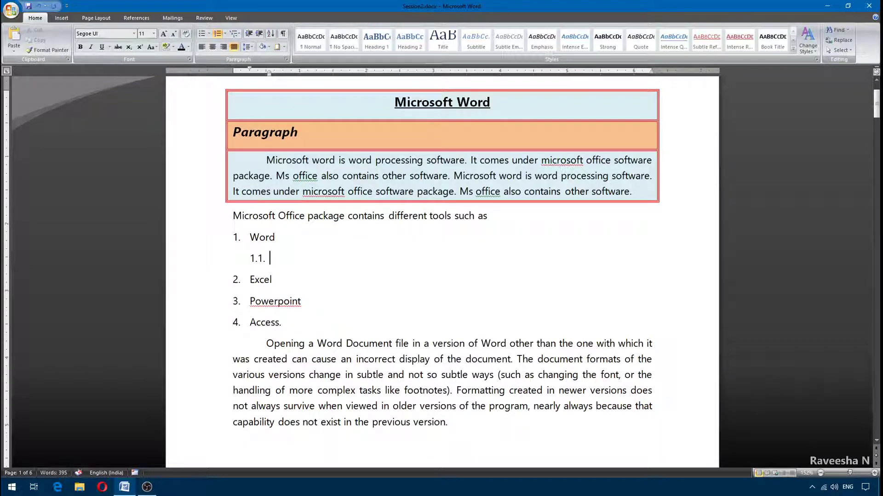
type("B")
type("asica")
key("Return")
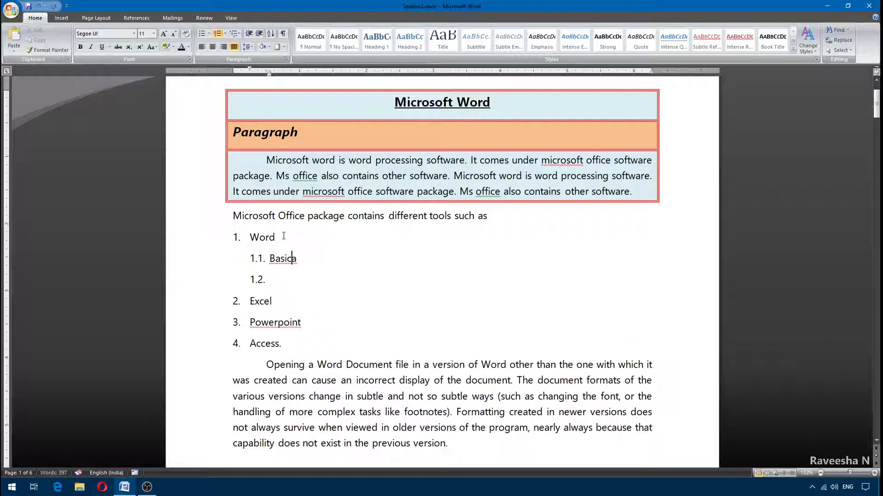
key("Left")
key("Left")
key("BackSpace")
type("s")
key("Down")
type("for")
type("mattin")
type("g")
left_click(296, 259)
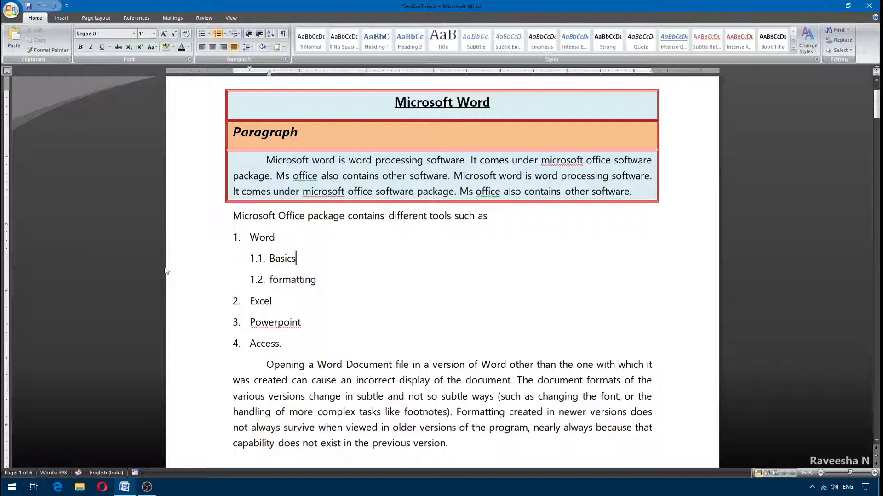
left_click(255, 258)
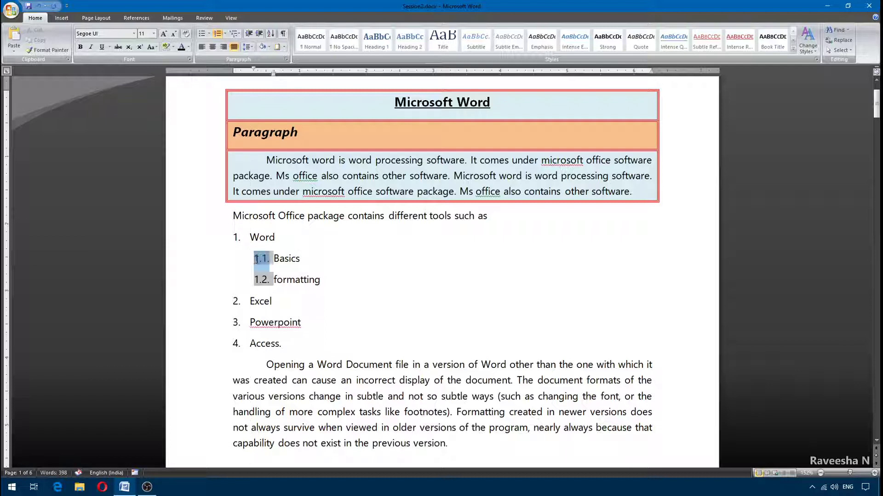
Step: Add line, character and paragraph as items 1.2.1–1.2.3 under formatting
left_click(330, 277)
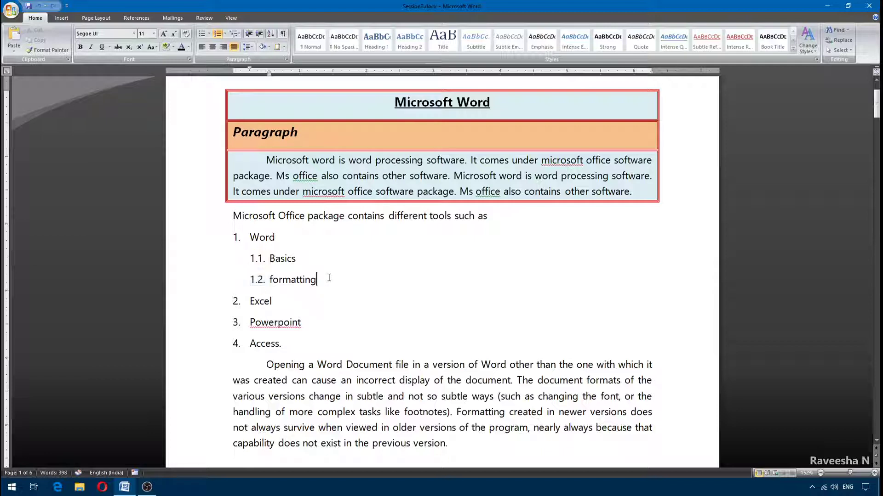
key("Return")
key("Tab")
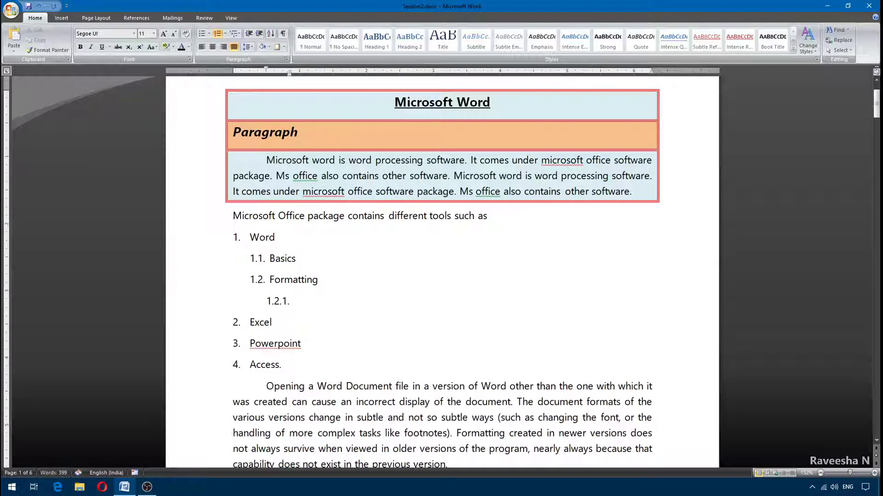
type("line")
key("Return")
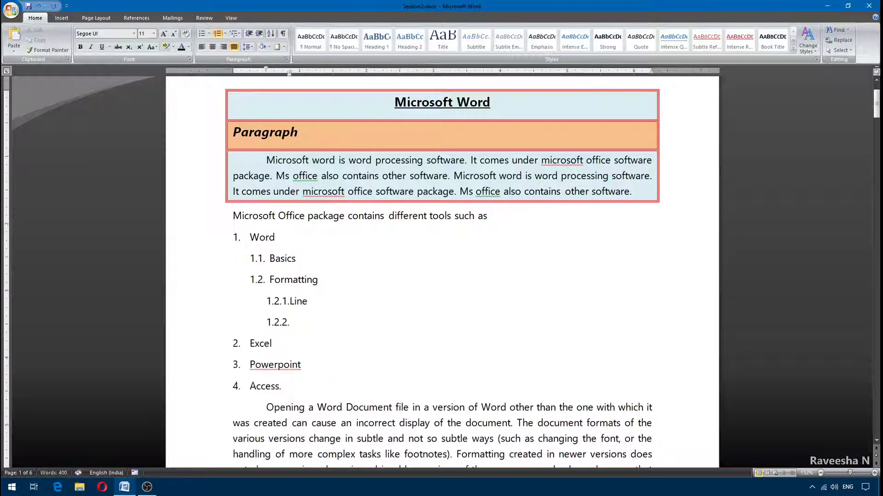
type("charac")
type("ter")
key("Return")
type("p")
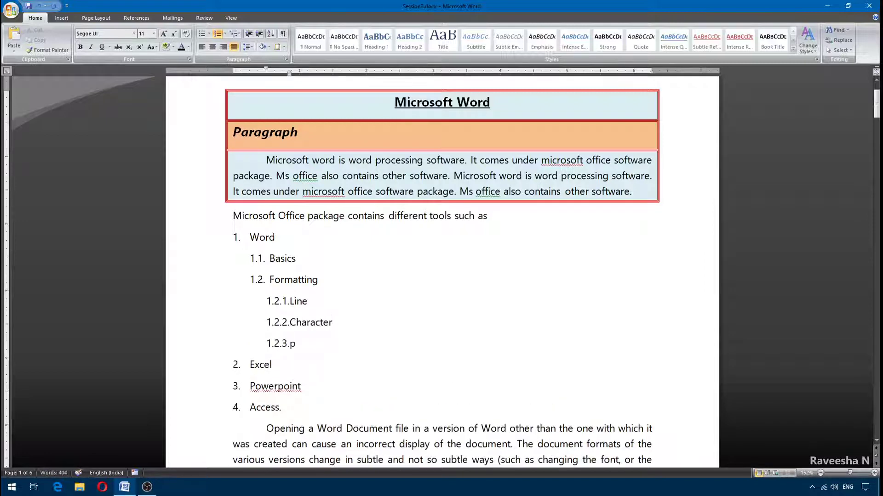
type("aragrap")
type("h")
Step: Create an empty fourth-level item 1.2.3.1 beneath paragraph
left_click(297, 322)
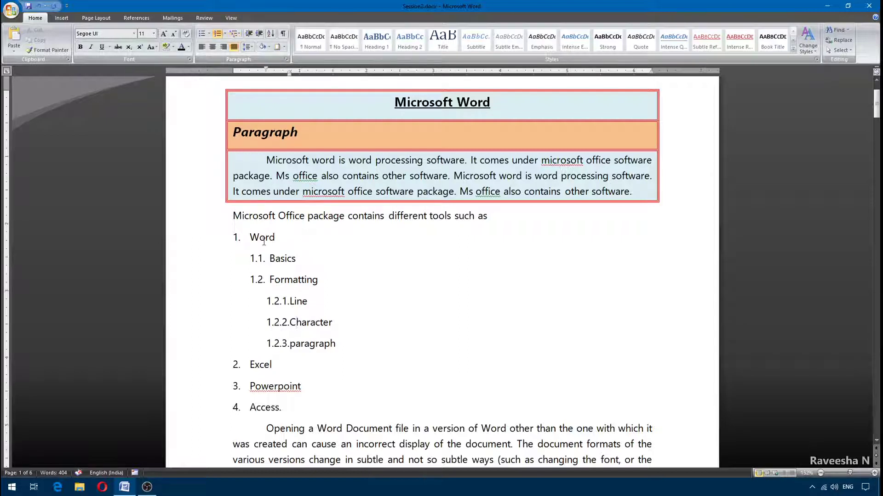
mouse_move(274, 280)
left_mouse_down()
mouse_move(305, 282)
mouse_move(353, 348)
left_mouse_up()
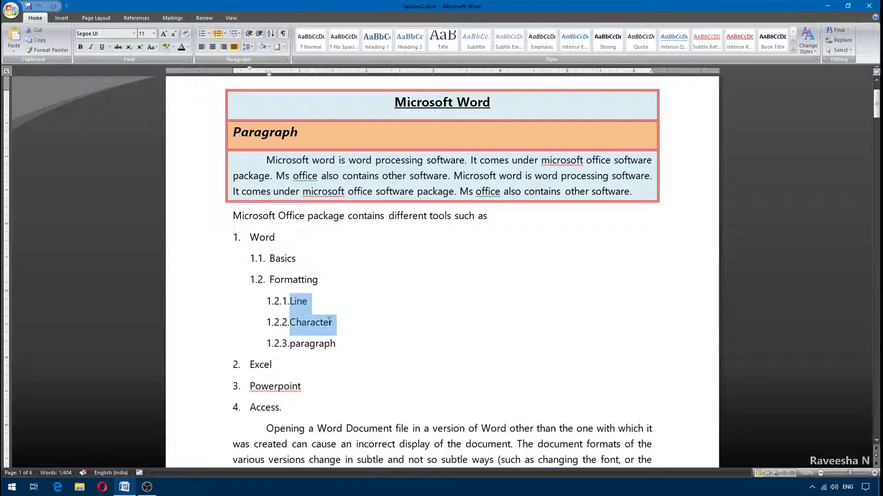
left_click(352, 345)
key("Return")
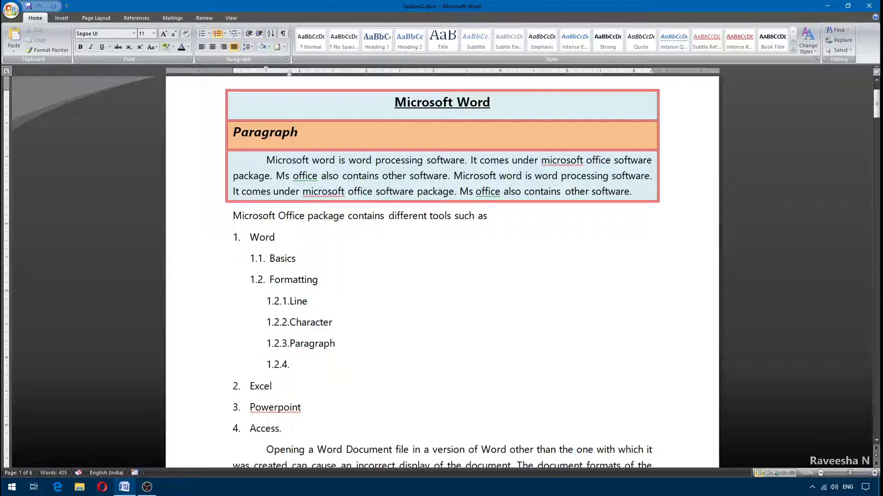
key("Tab")
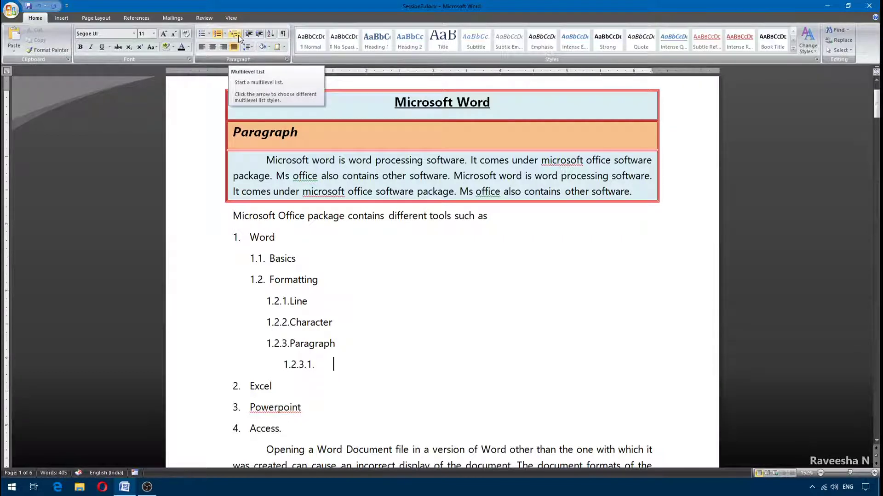
Step: Apply a thick black 2¼ pt Box page border through Borders and Shading
scroll(346, 373, "up", 2)
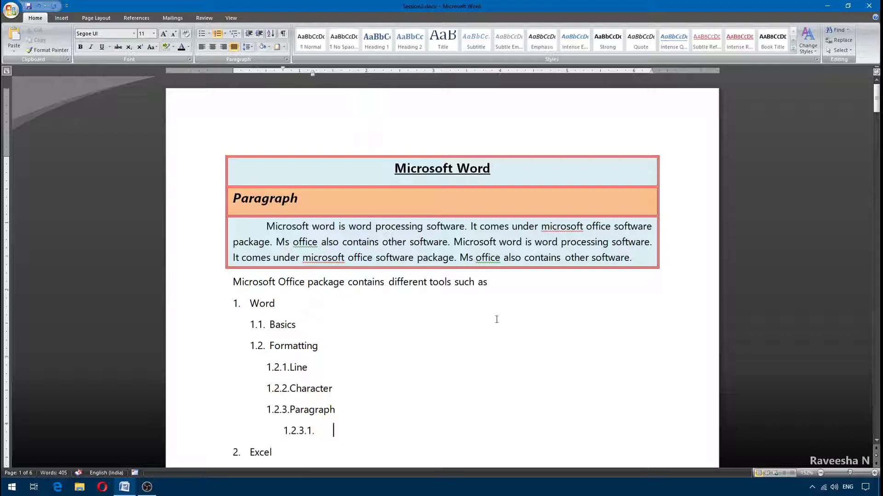
left_click(285, 47)
left_click(309, 214)
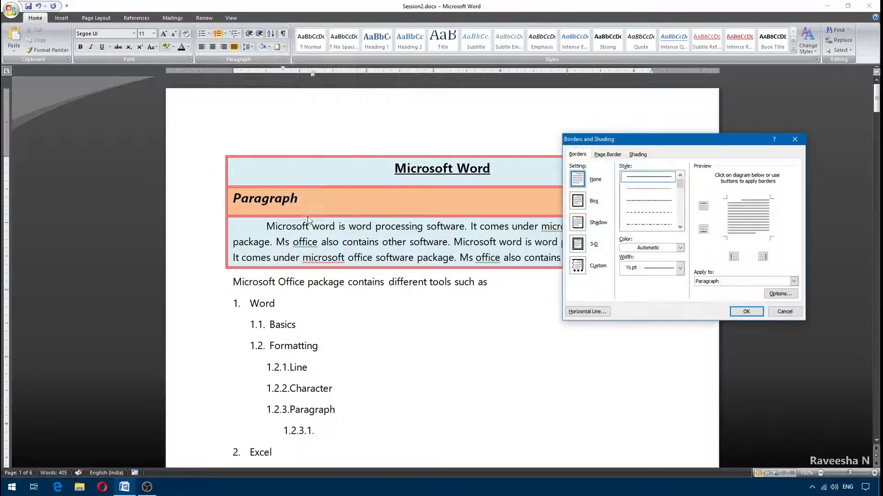
left_click(607, 155)
left_click_drag(625, 146, 449, 113)
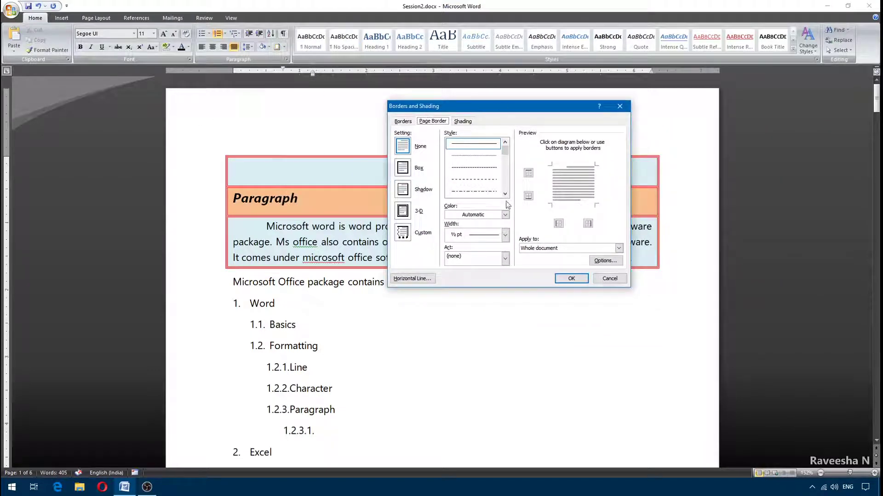
left_click(403, 170)
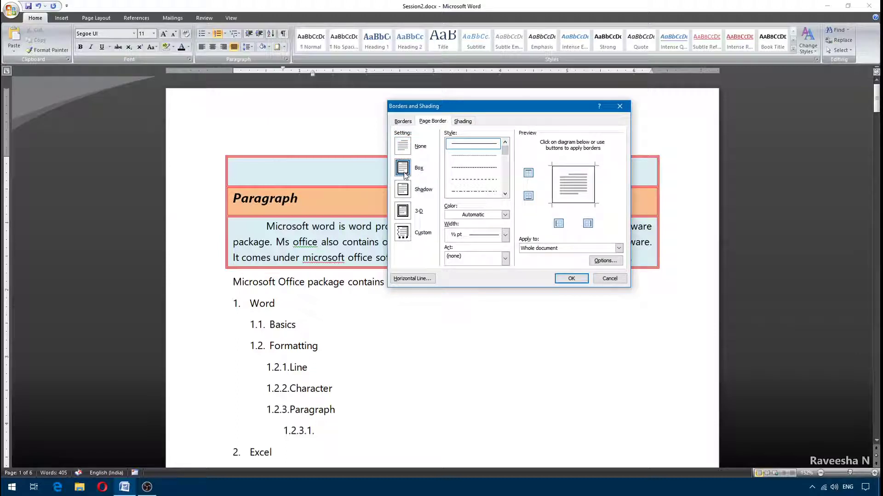
left_click(505, 193)
left_click(483, 191)
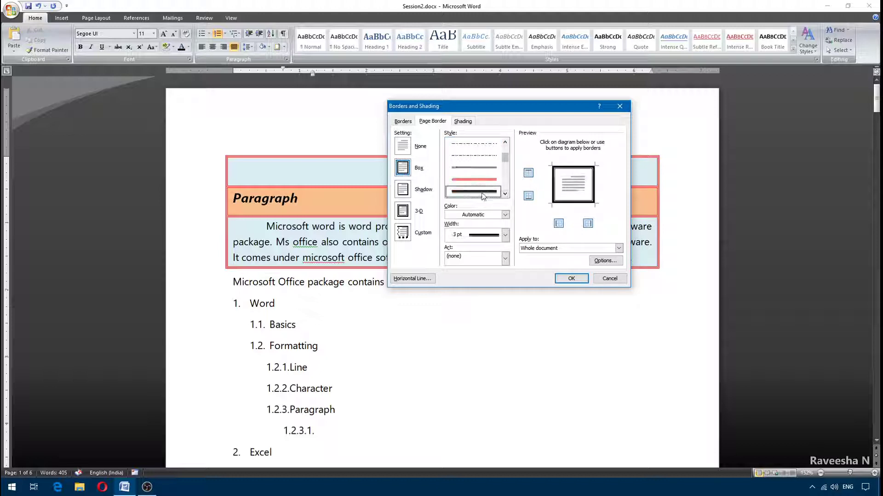
left_click(505, 235)
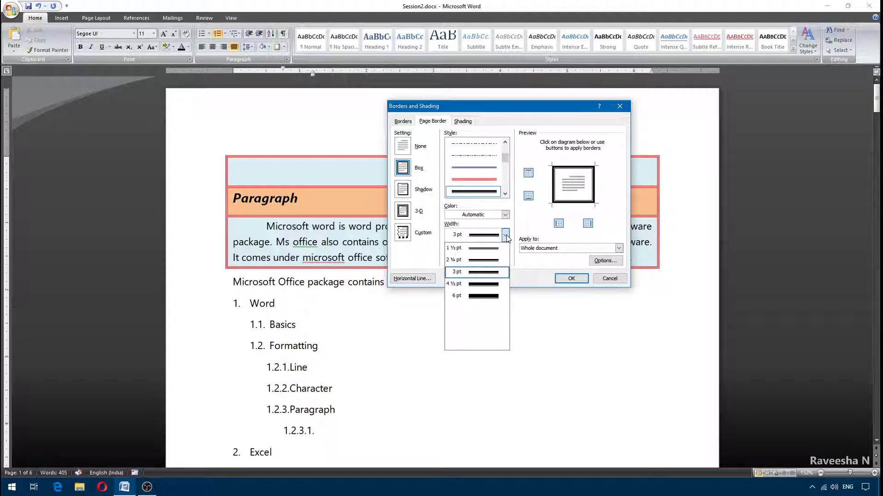
left_click(488, 260)
left_click(505, 215)
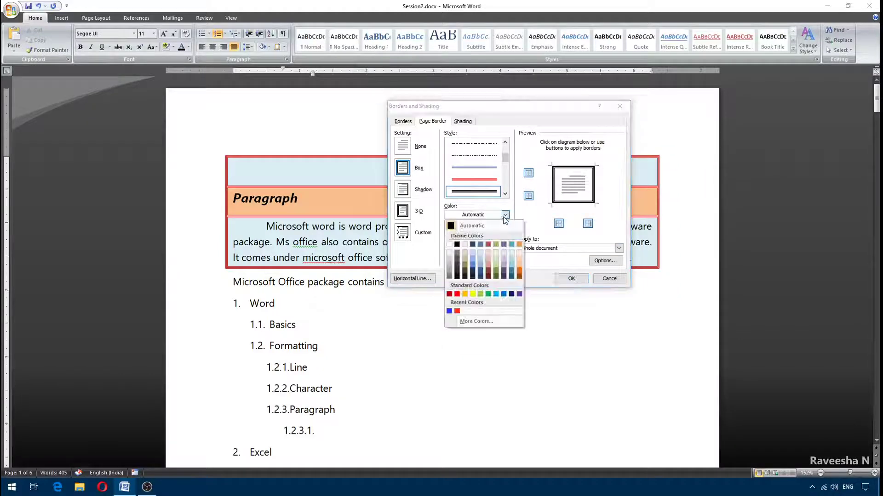
left_click(456, 244)
left_click(571, 279)
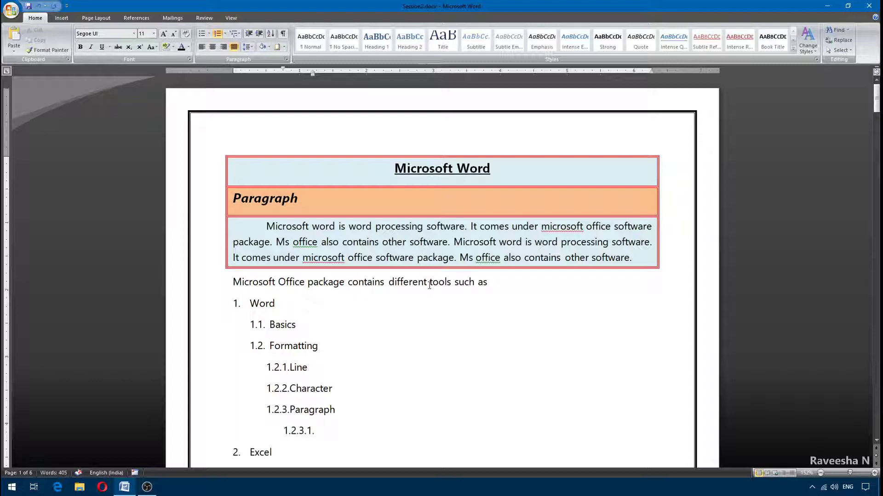
Step: Scroll down through the document to inspect the bordered page
scroll(429, 286, "down", 1)
scroll(505, 244, "down", 10)
scroll(491, 336, "down", 5)
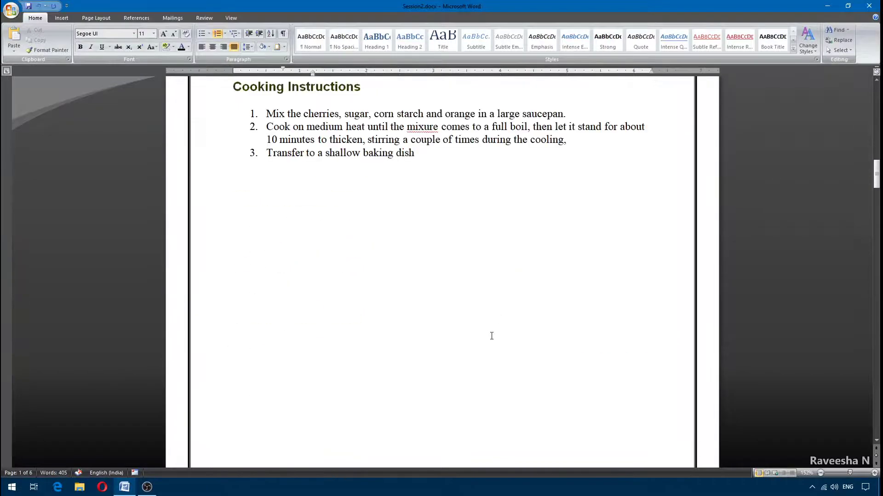
scroll(491, 336, "down", 10)
scroll(490, 345, "down", 10)
scroll(490, 345, "down", 10)
scroll(490, 368, "down", 10)
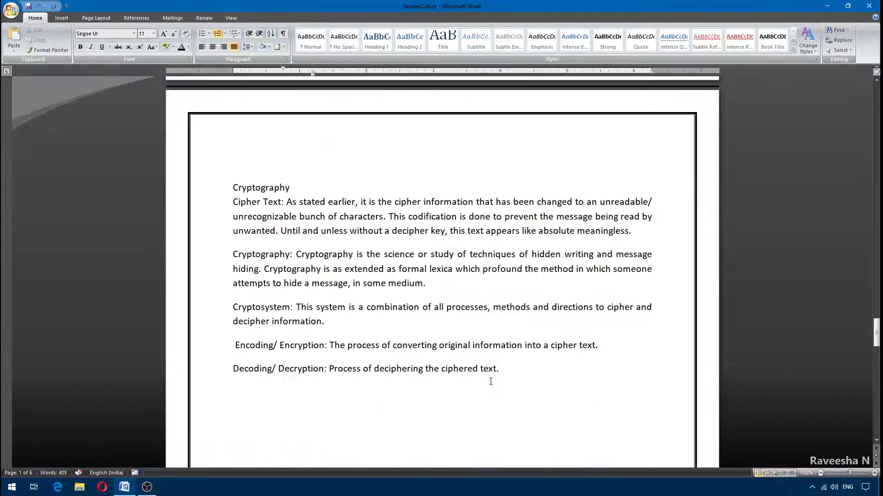
scroll(490, 382, "down", 10)
scroll(486, 400, "down", 1)
scroll(484, 396, "down", 10)
scroll(479, 418, "down", 1)
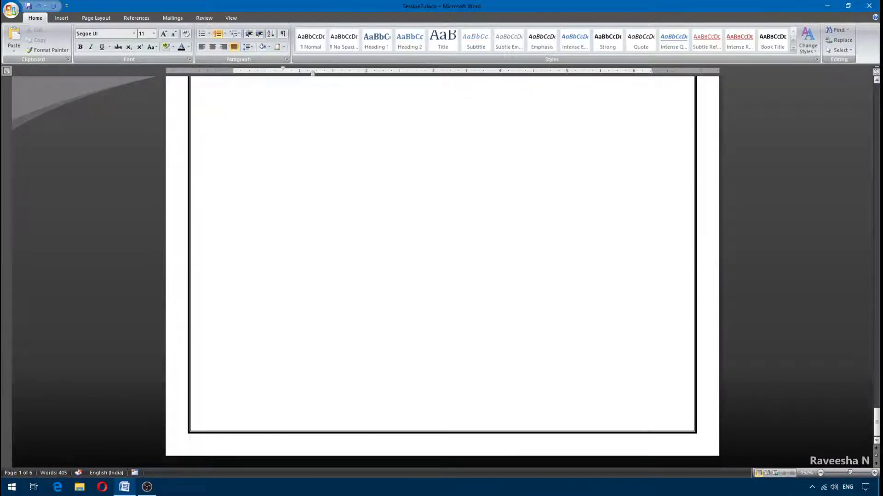
left_click_drag(876, 422, 876, 96)
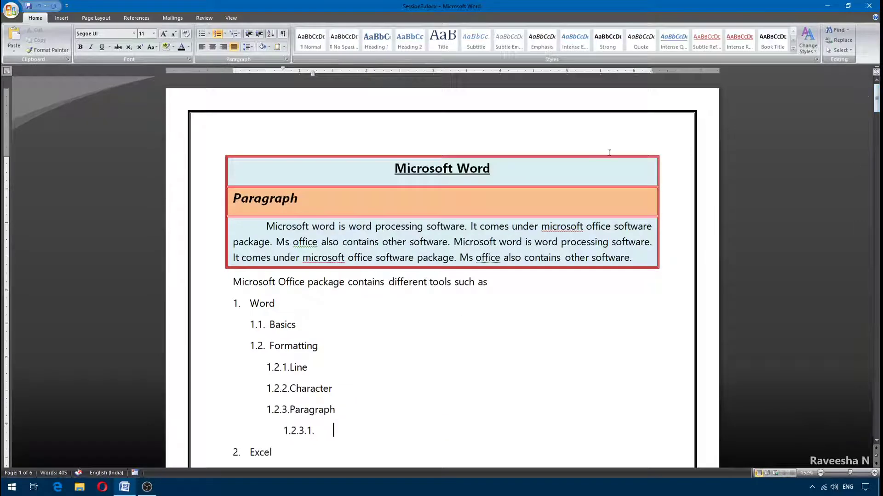
Step: Set the page border to None in Borders and Shading
left_click(285, 47)
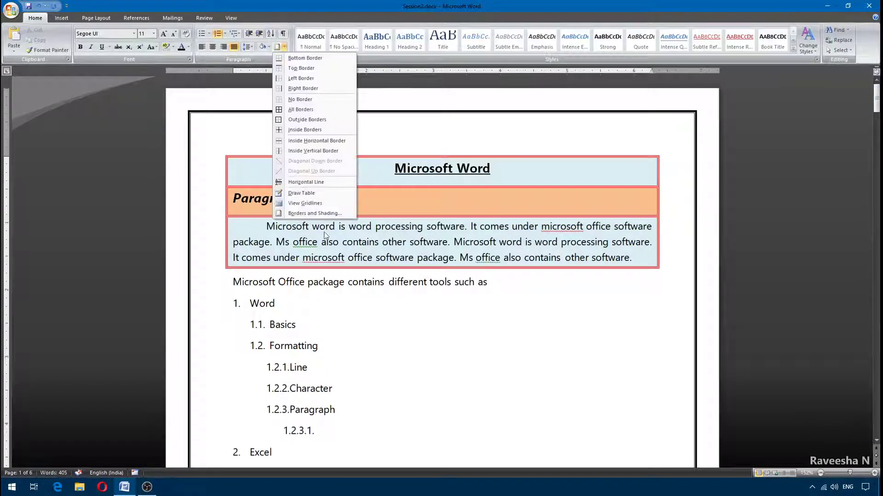
left_click(314, 214)
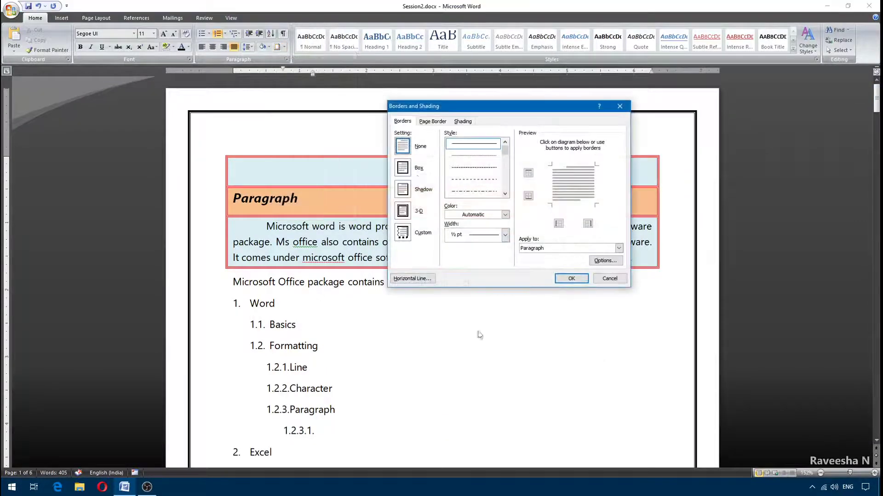
left_click(433, 122)
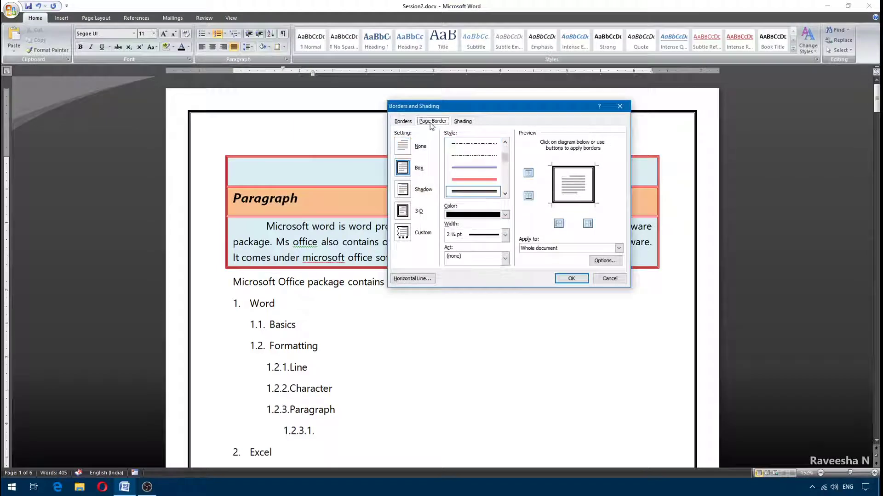
left_click(404, 151)
left_click(572, 282)
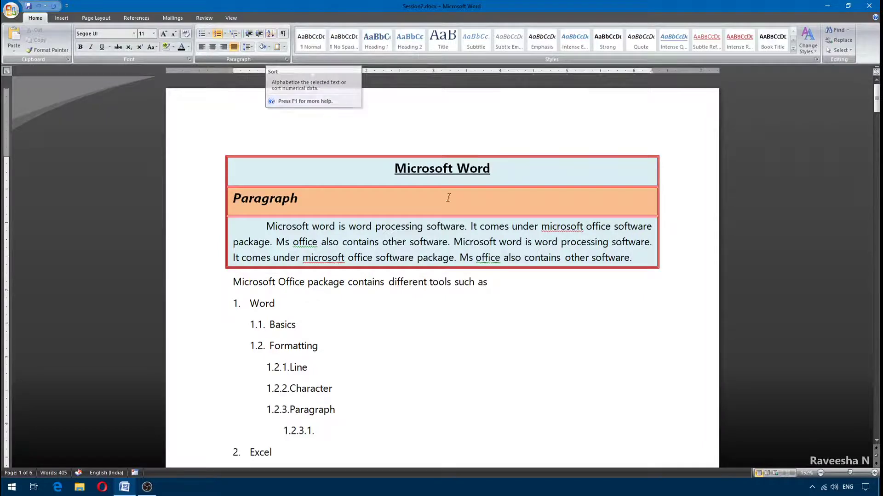
Step: Delete the sub-items from Basics through 1.2.3.1, then select the four remaining items Word, Excel, Powerpoint and Access
scroll(397, 316, "down", 2)
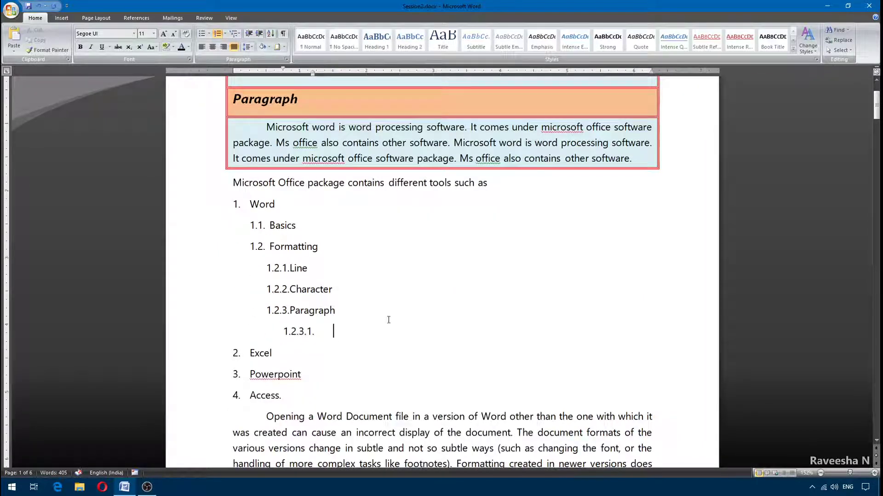
left_click_drag(388, 320, 234, 236)
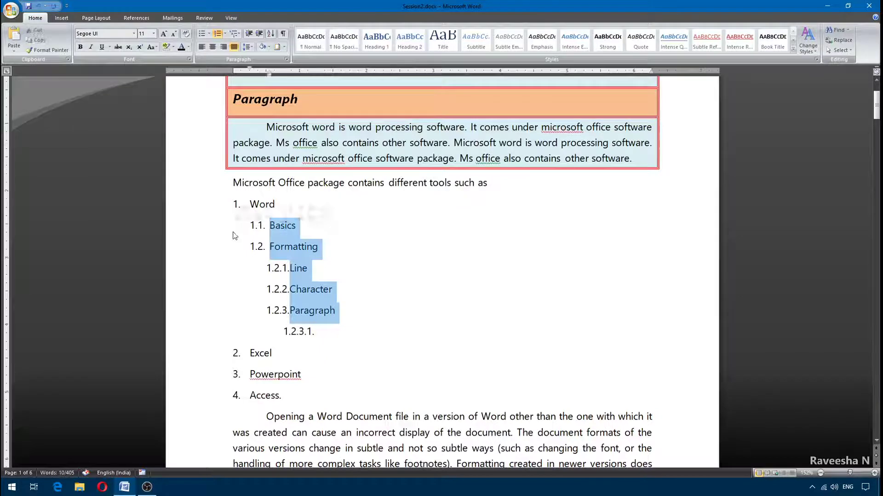
key("BackSpace")
key("BackSpace")
key("BackSpace")
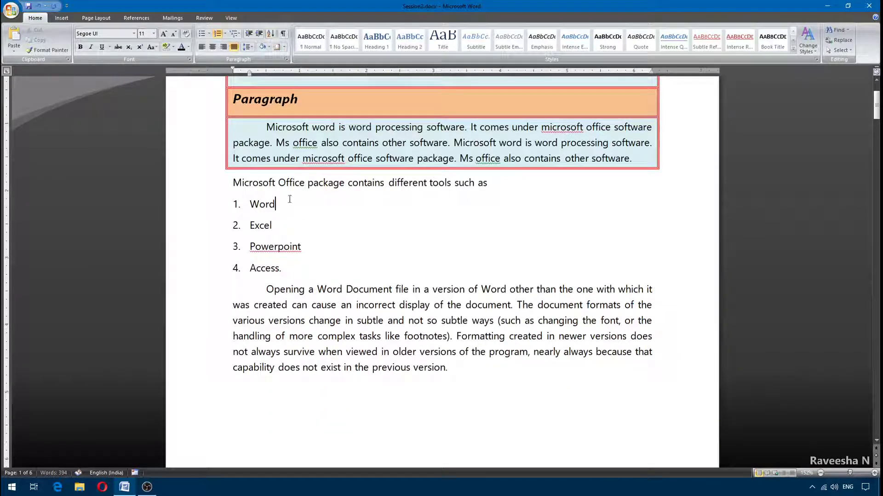
left_click_drag(282, 270, 245, 204)
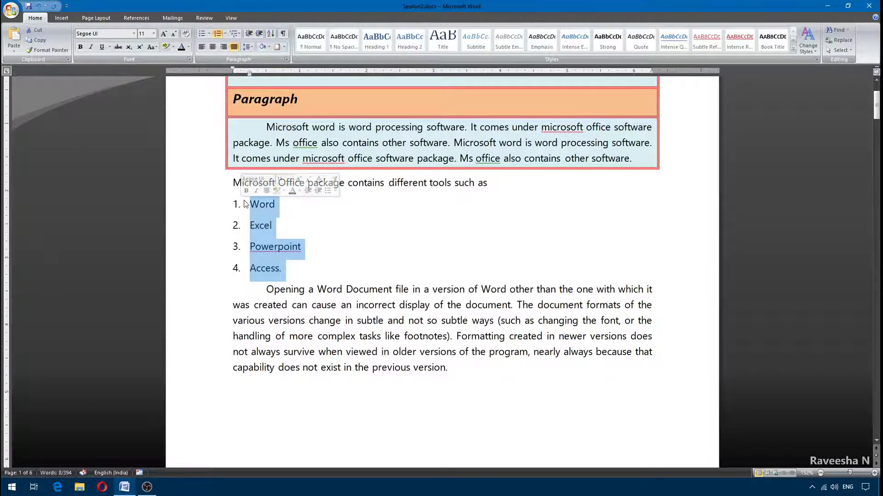
Step: Sort the main list alphabetically in ascending order
left_click(271, 34)
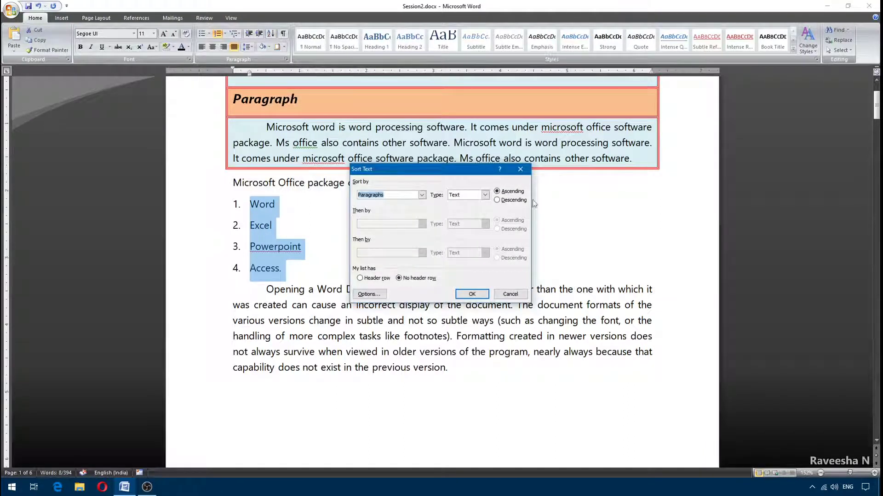
left_click(498, 192)
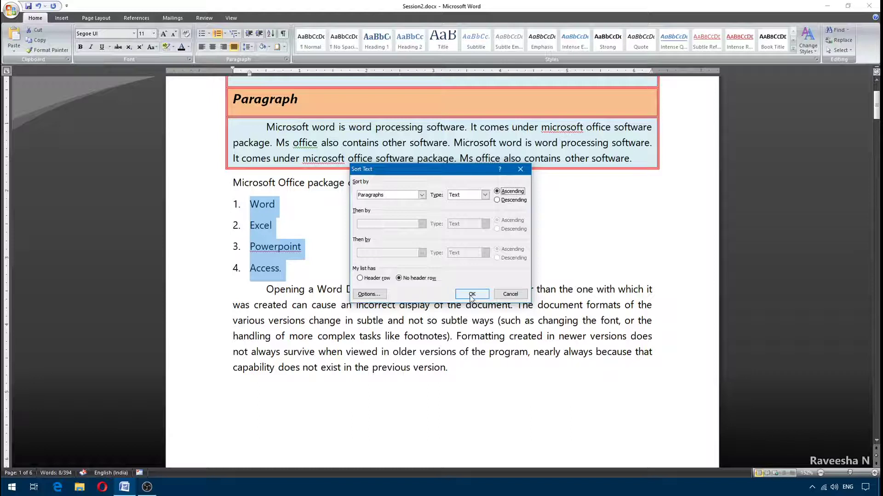
left_click(471, 294)
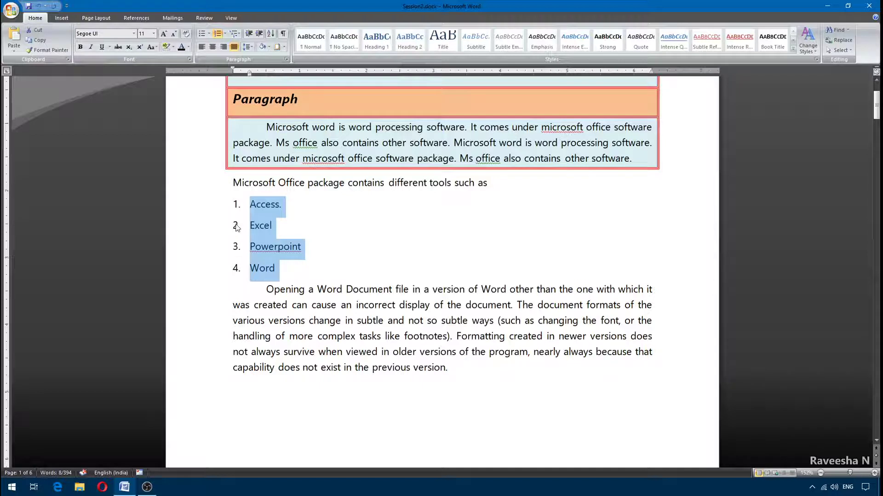
Step: Re-sort the list in descending order to get Word, Powerpoint, Excel, Access
left_click(270, 34)
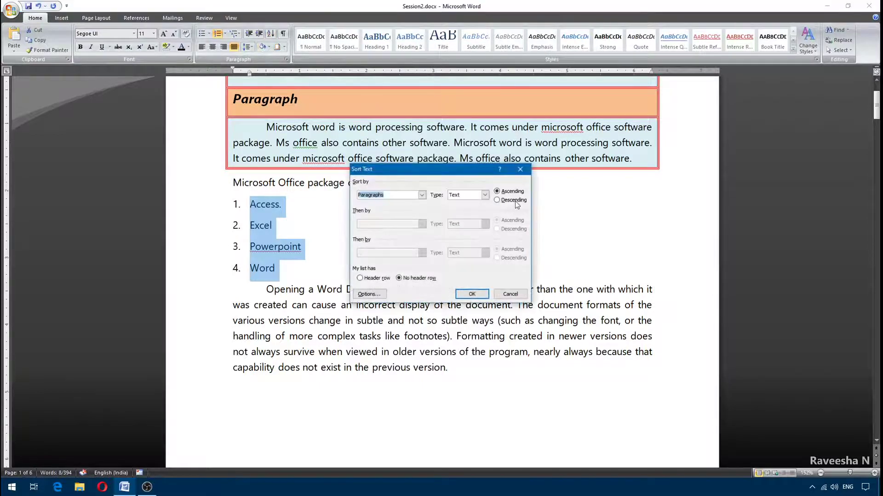
left_click(496, 200)
left_click(471, 294)
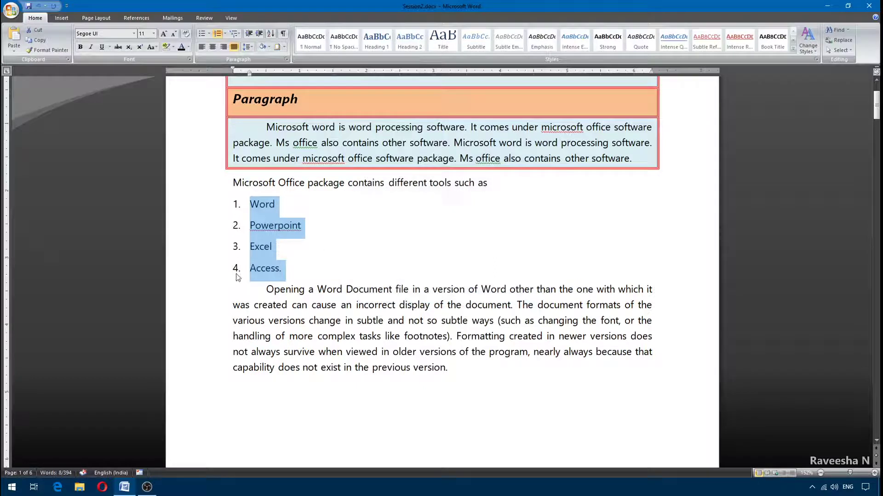
left_click(333, 255)
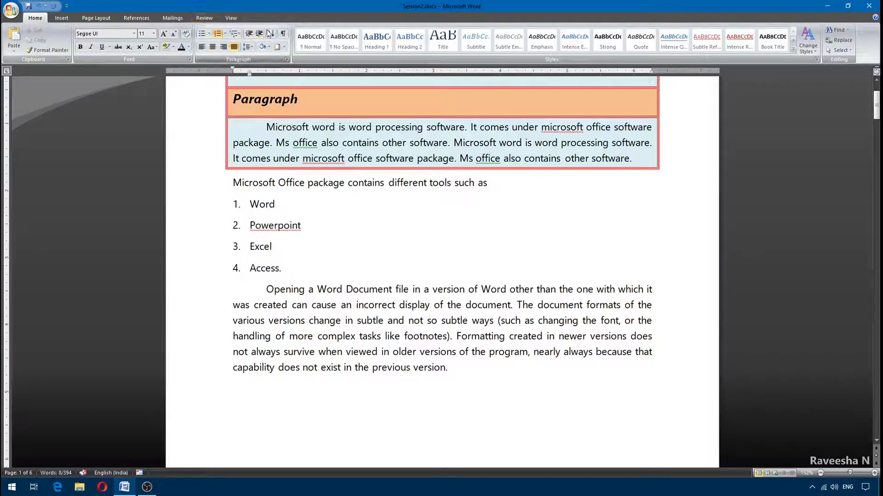